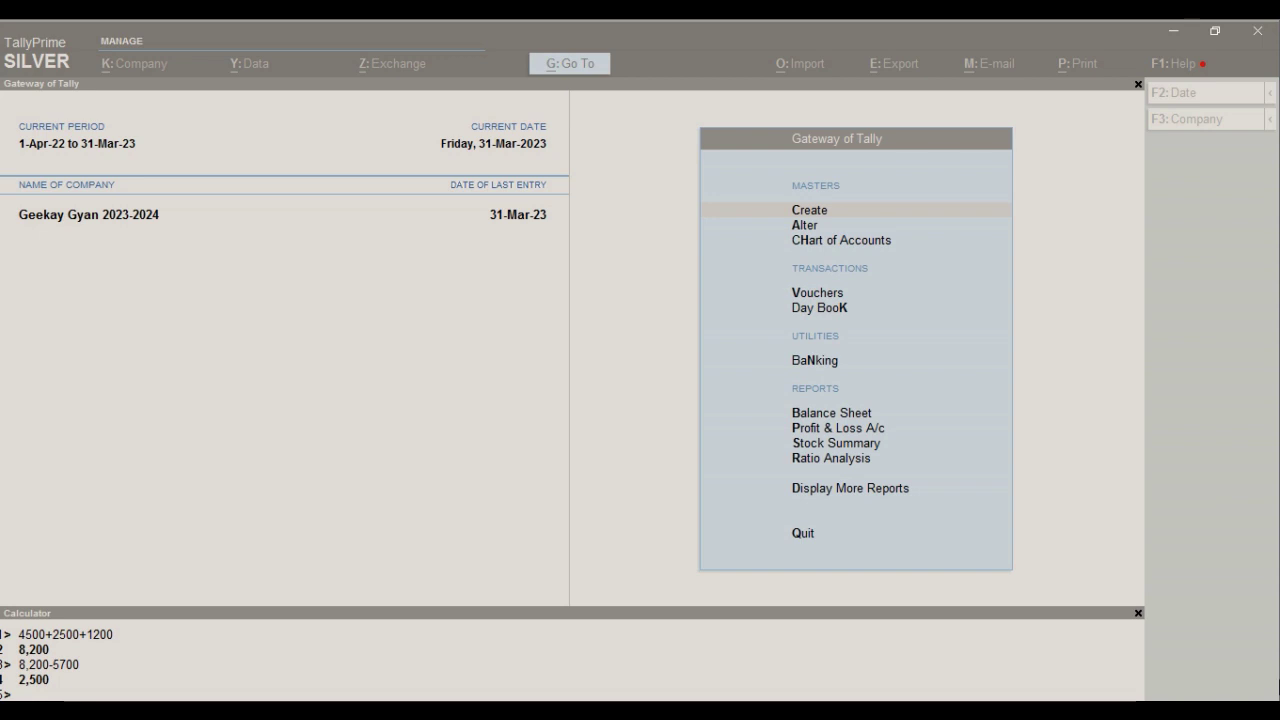
pyautogui.hotkey('alt', 'Tab')
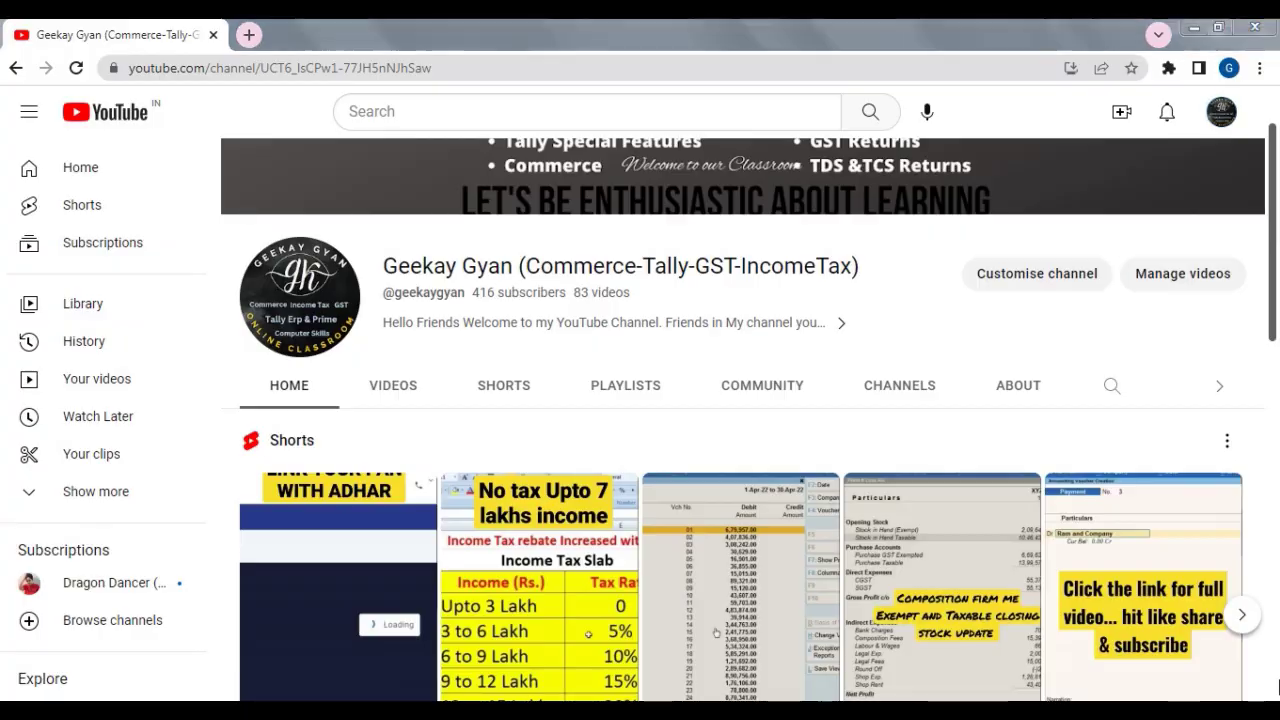
pyautogui.hotkey('alt', 'Tab')
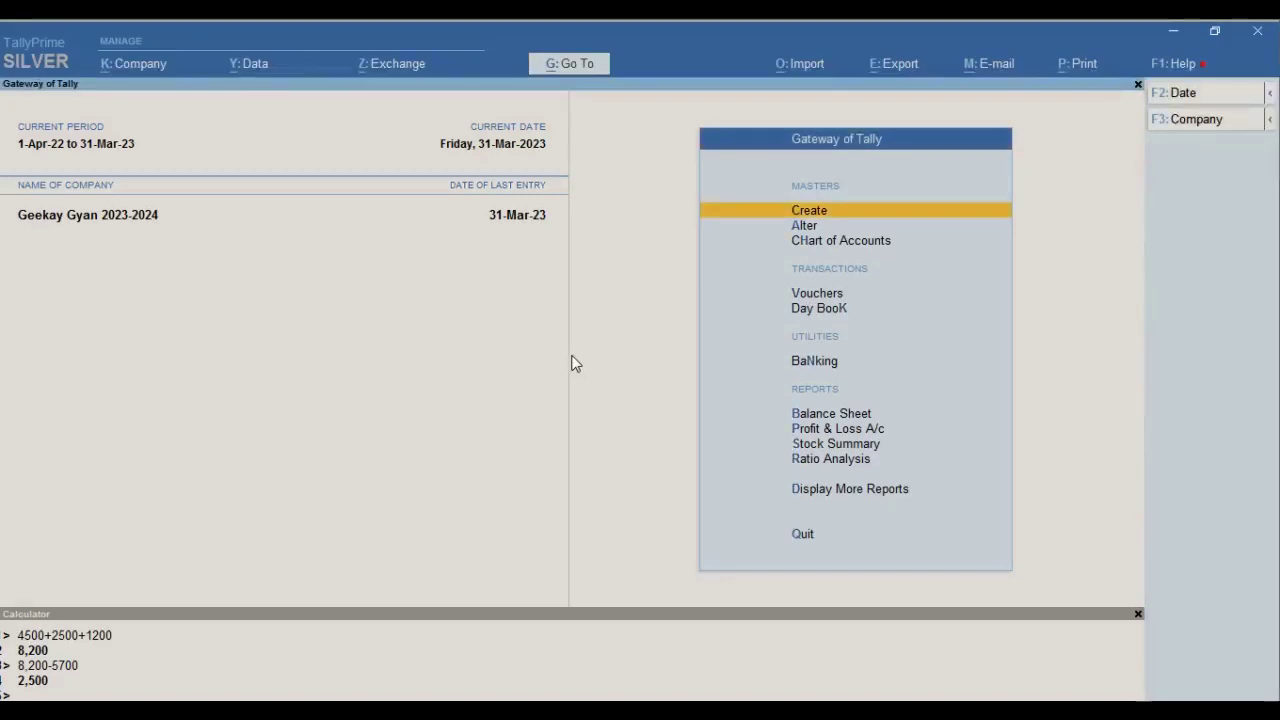
# Step: Start a sales voucher numbered 252521 and enter 252521 as its reference number
pyautogui.write('v')
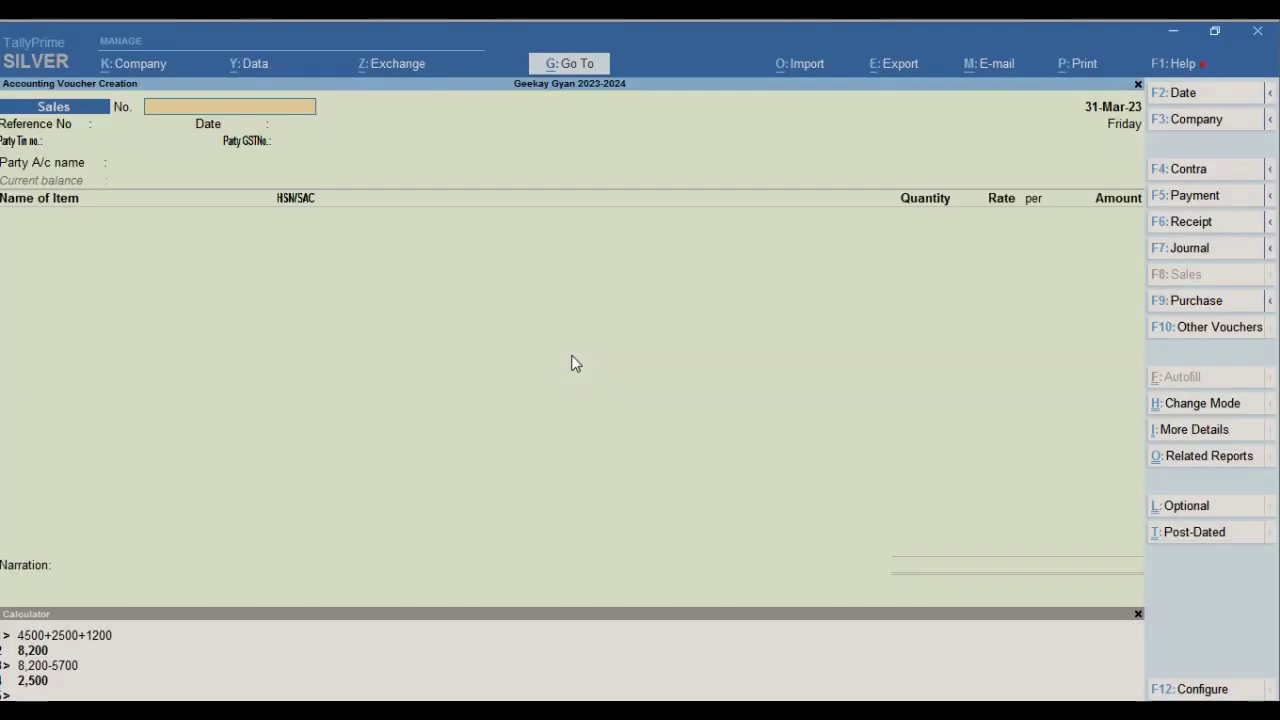
pyautogui.write('252521')
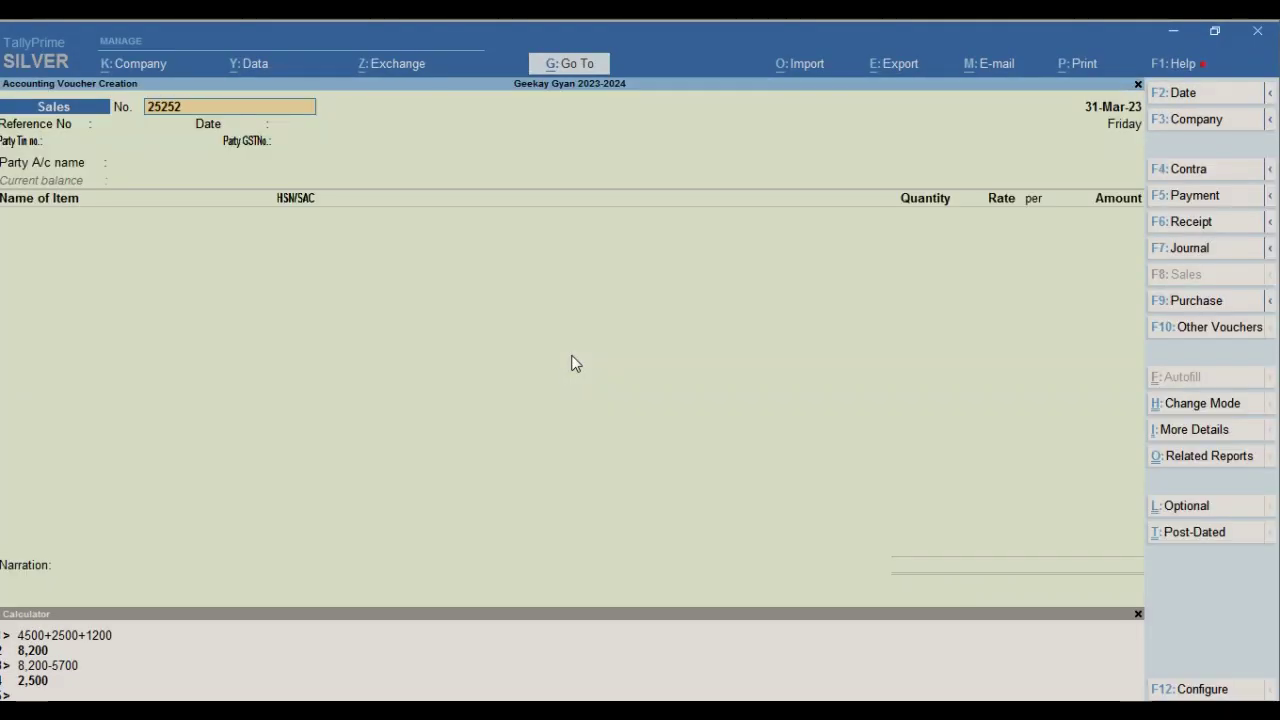
pyautogui.press('Return')
pyautogui.write('225252')
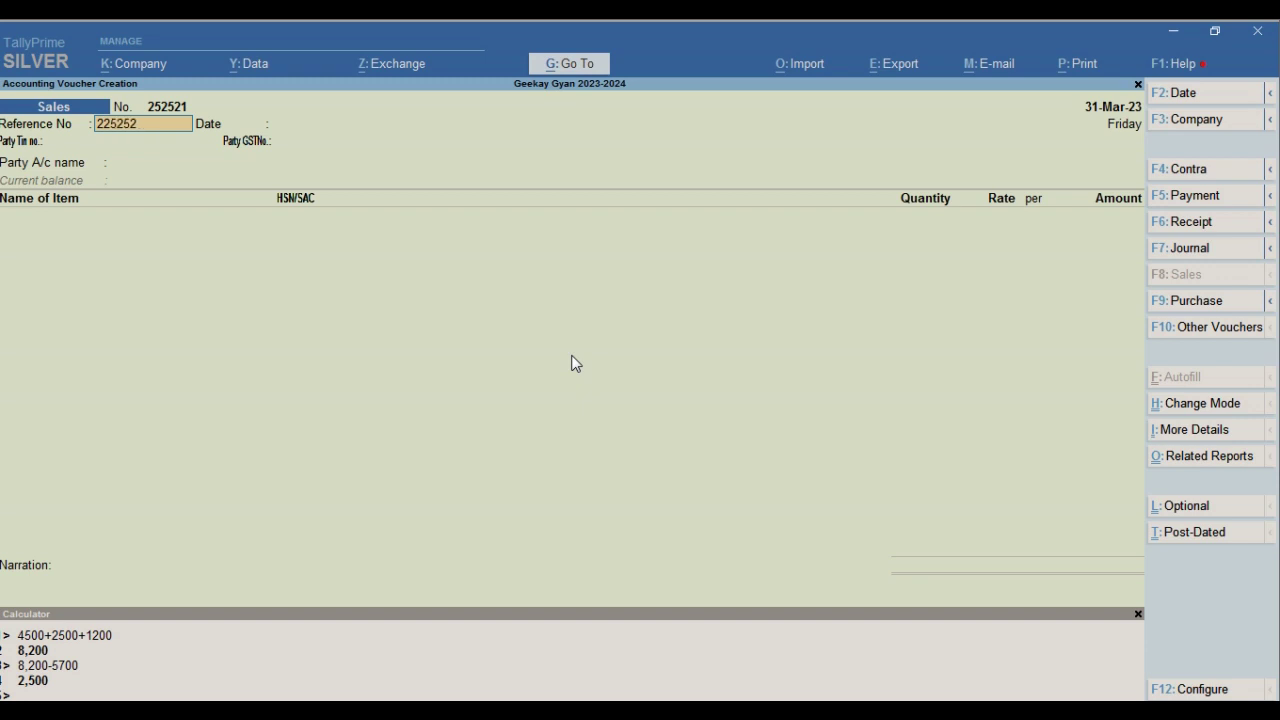
pyautogui.press('BackSpace')
pyautogui.press('BackSpace')
pyautogui.press('BackSpace')
pyautogui.press('BackSpace')
pyautogui.press('BackSpace')
pyautogui.press('BackSpace')
pyautogui.write('252521')
pyautogui.press('Return')
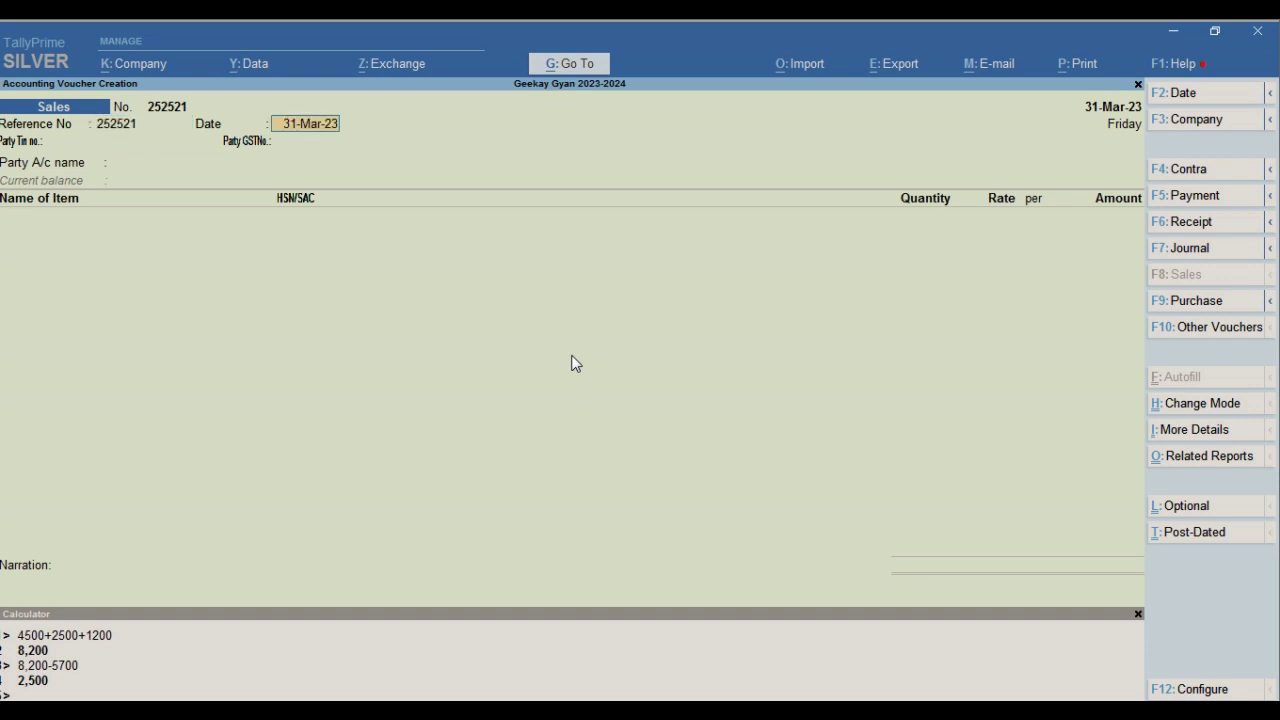
# Step: Keep the reference date of 31-Mar-23 and enter the customer's name as the party account
pyautogui.press('Return')
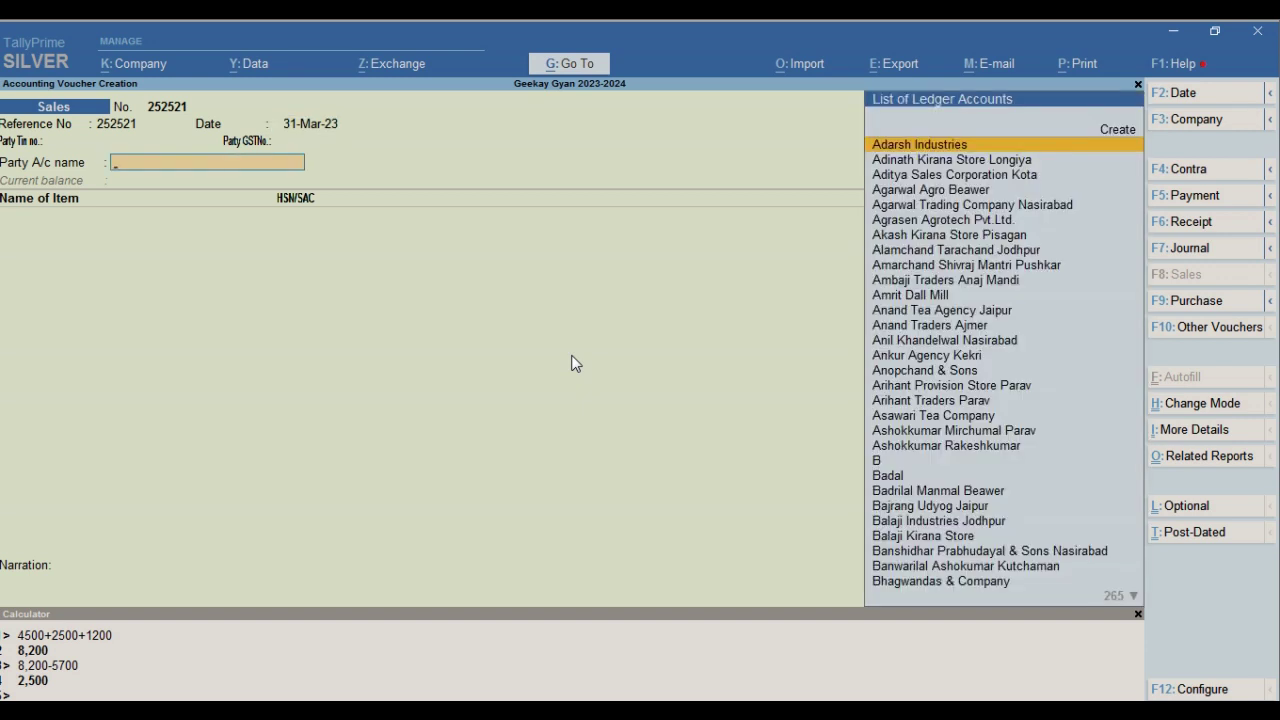
pyautogui.write('Ganesh')
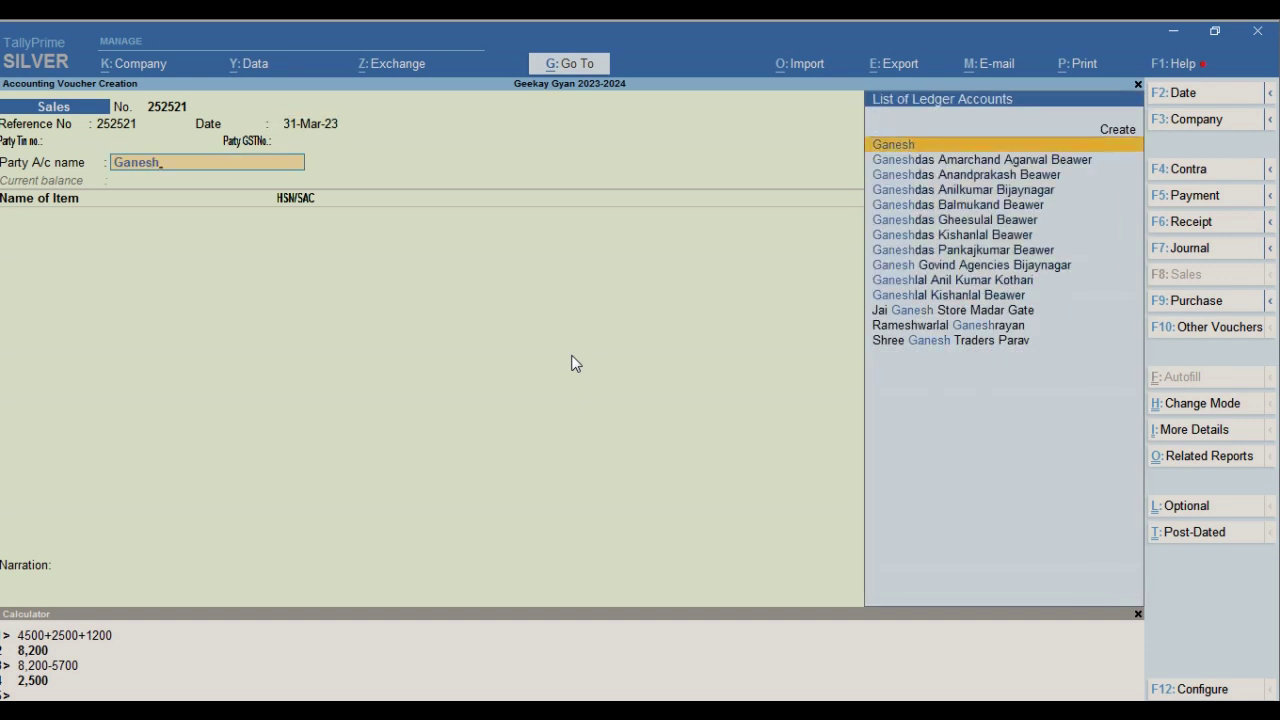
pyautogui.press('Return')
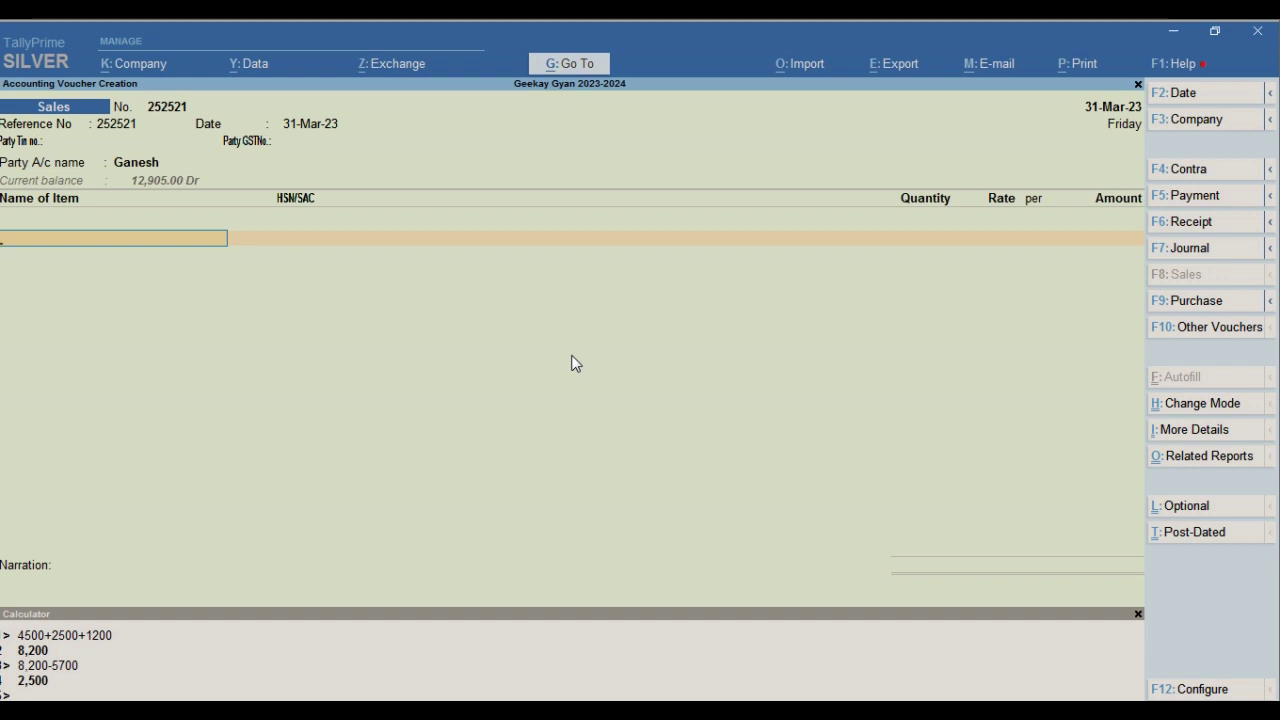
pyautogui.press('BackSpace')
pyautogui.press('Return')
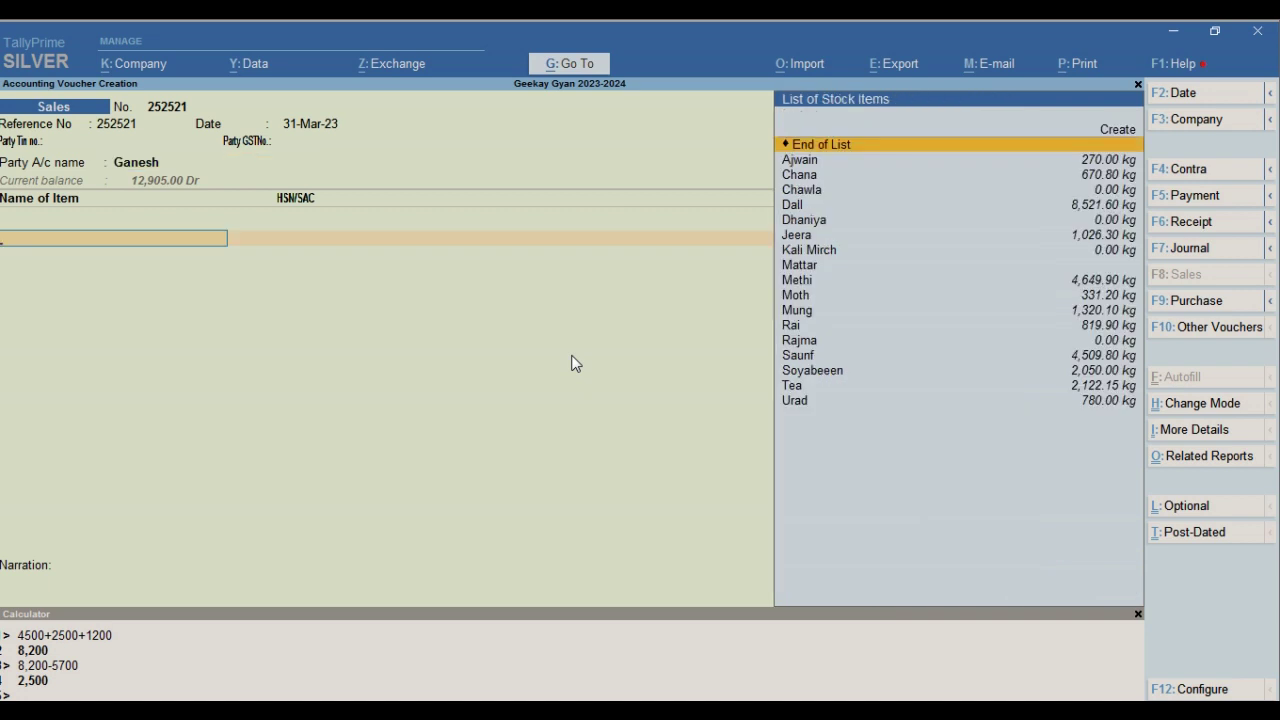
# Step: Add the stock item Chana to the sales voucher with a quantity of 30 kg
pyautogui.write('chan')
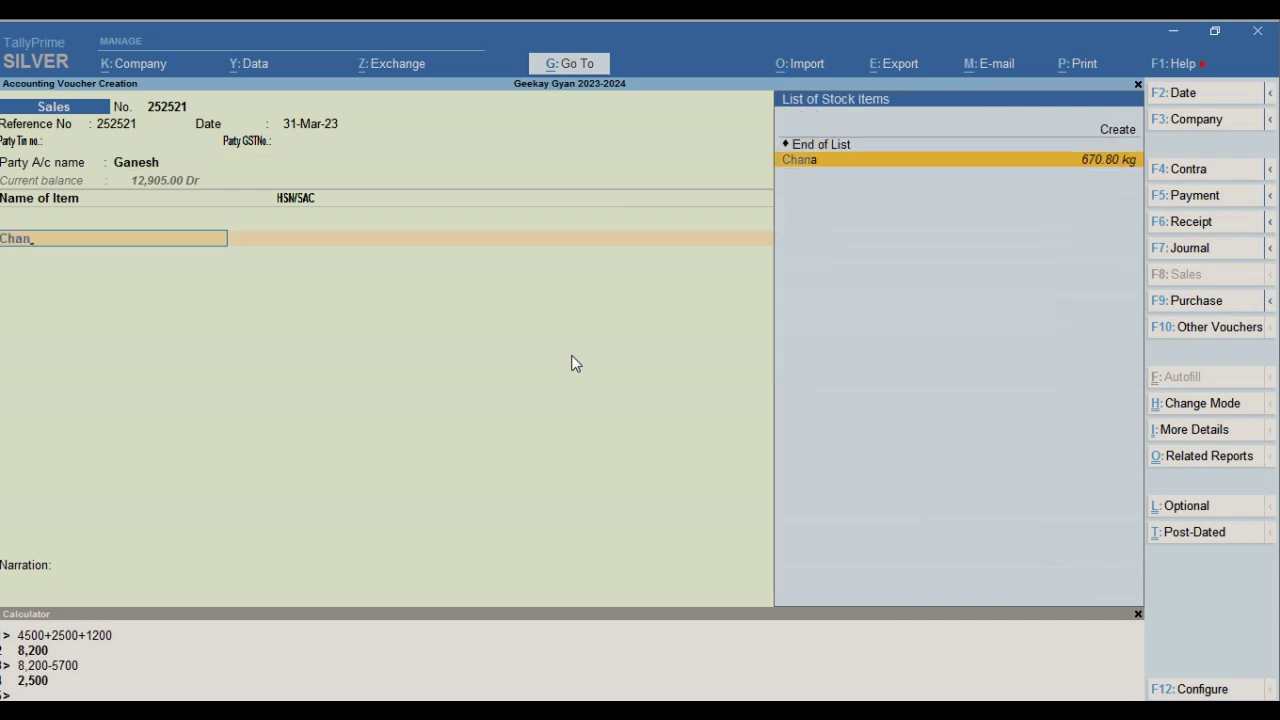
pyautogui.press('Return')
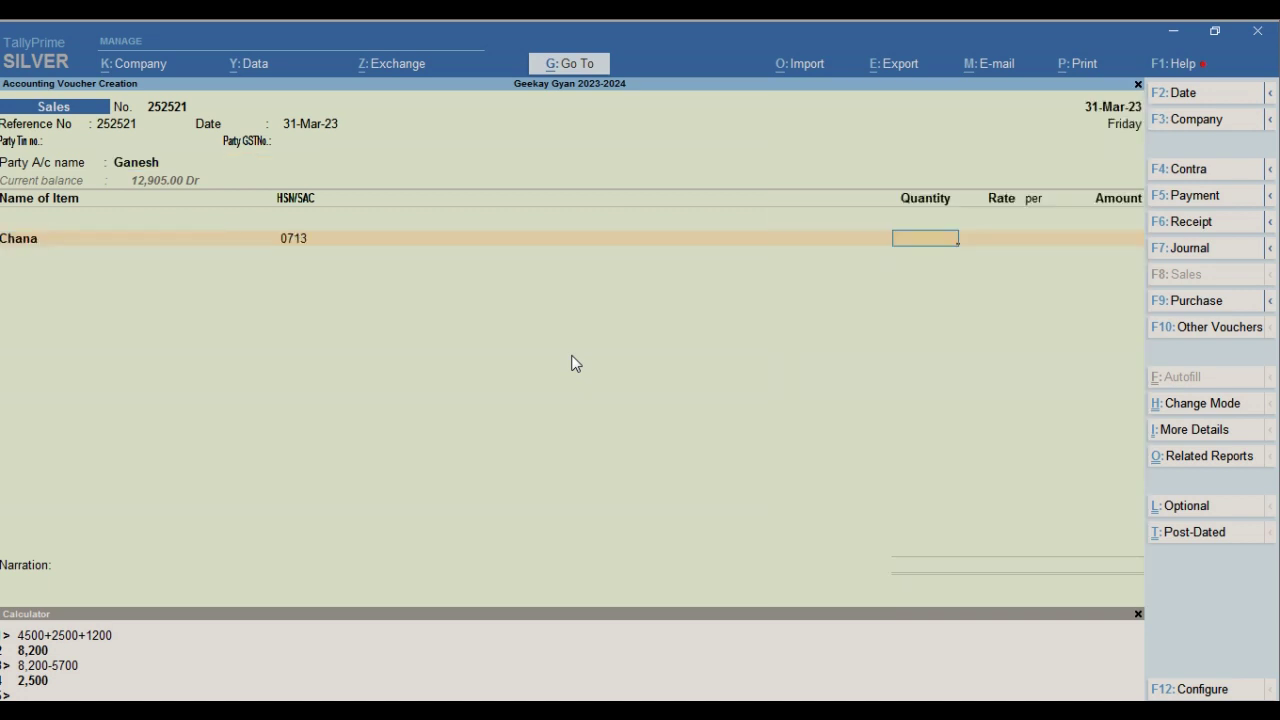
pyautogui.press('BackSpace')
pyautogui.press('Return')
pyautogui.write('30')
pyautogui.press('Return')
# Step: Go back to the Chana item name and view its Stock Query with past purchase and sale rates
pyautogui.press('BackSpace')
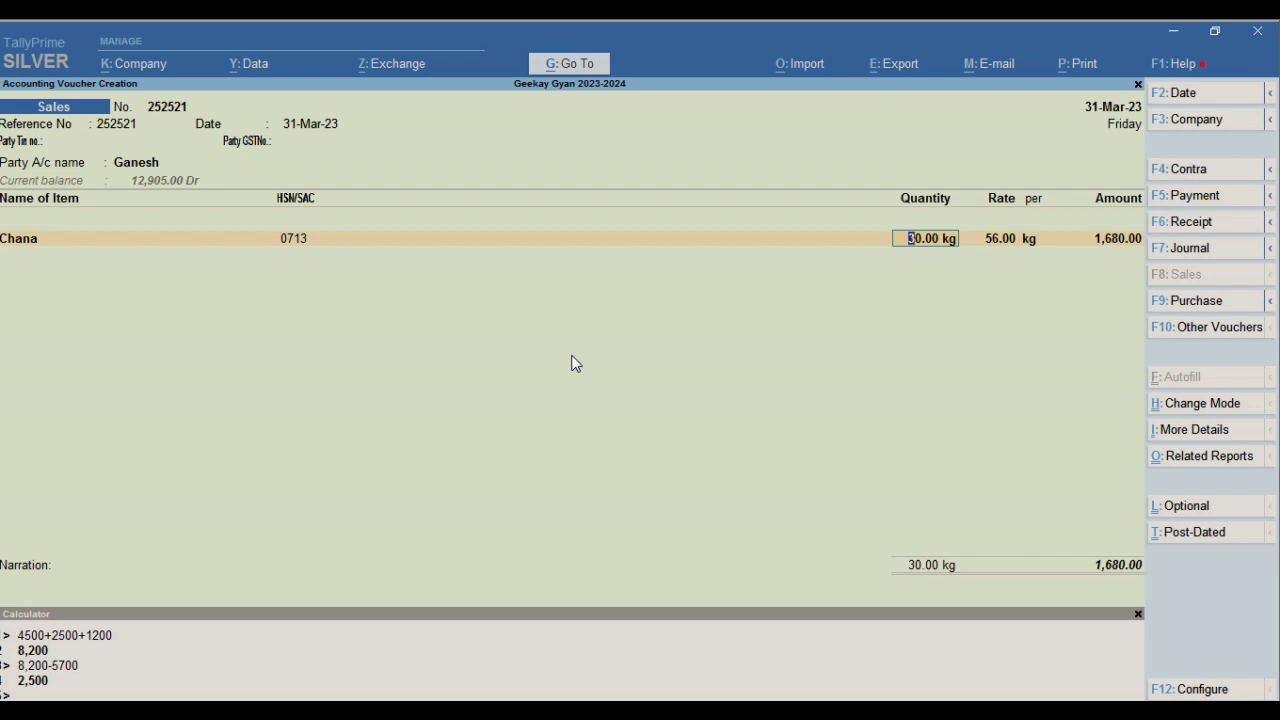
pyautogui.press('BackSpace')
pyautogui.press('BackSpace')
pyautogui.press('Return')
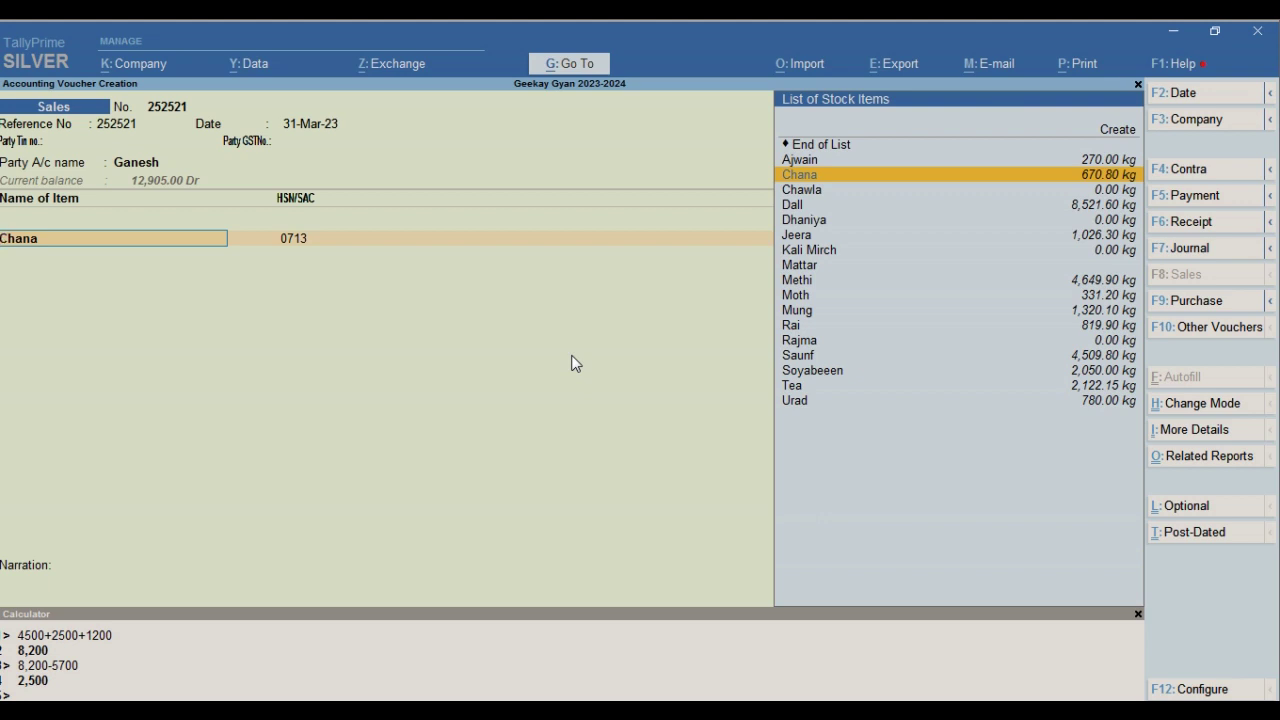
pyautogui.hotkey('alt', 's')
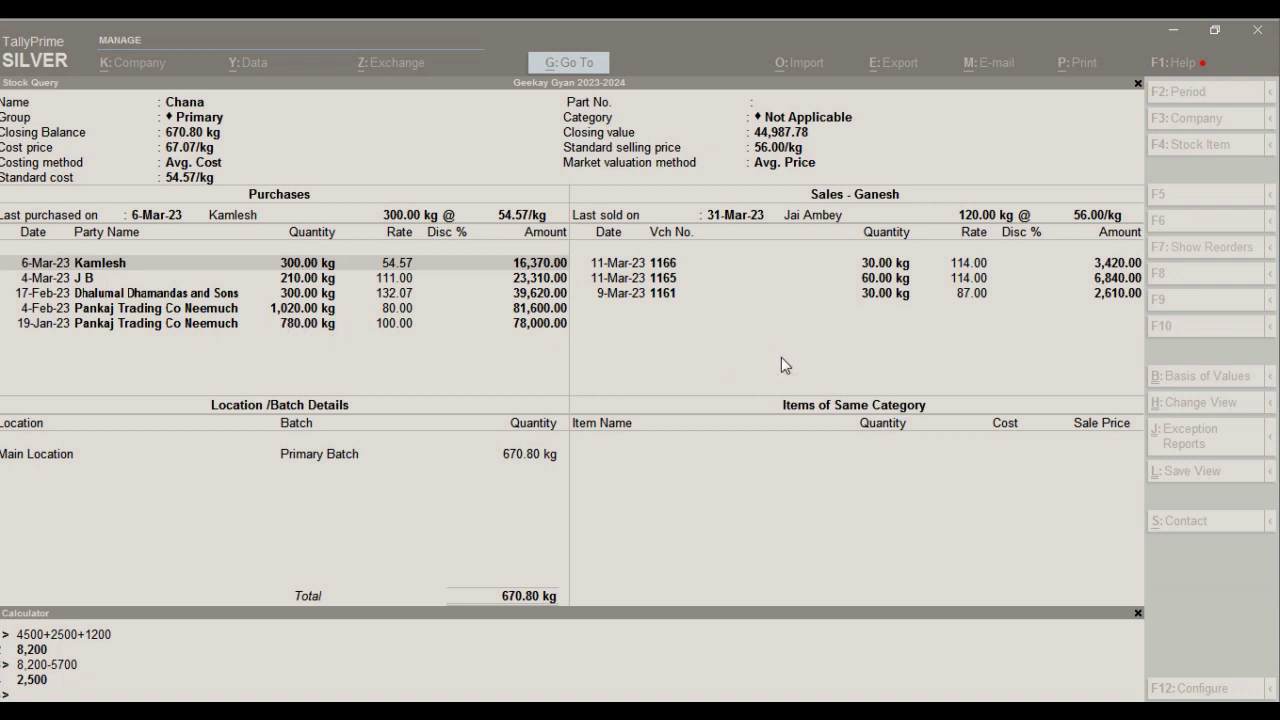
pyautogui.press('Escape')
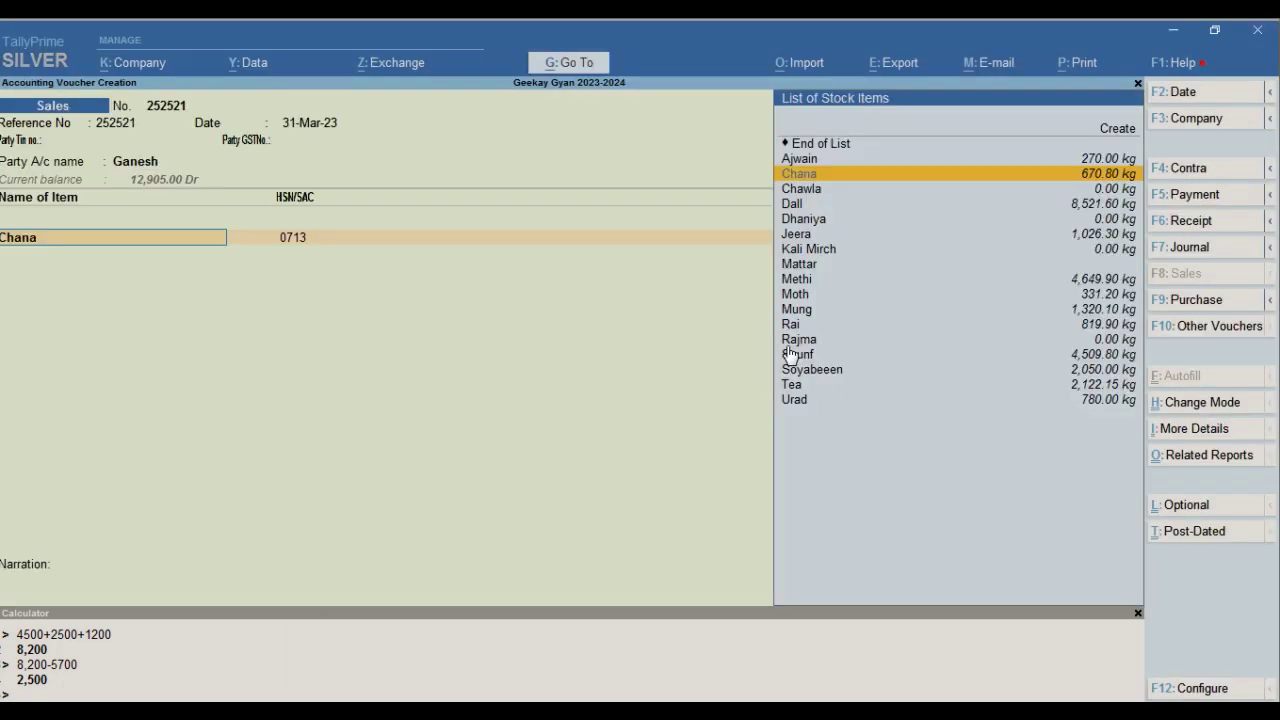
# Step: Set the Chana rate to 60 per kg and end the voucher's item list
pyautogui.press('Return')
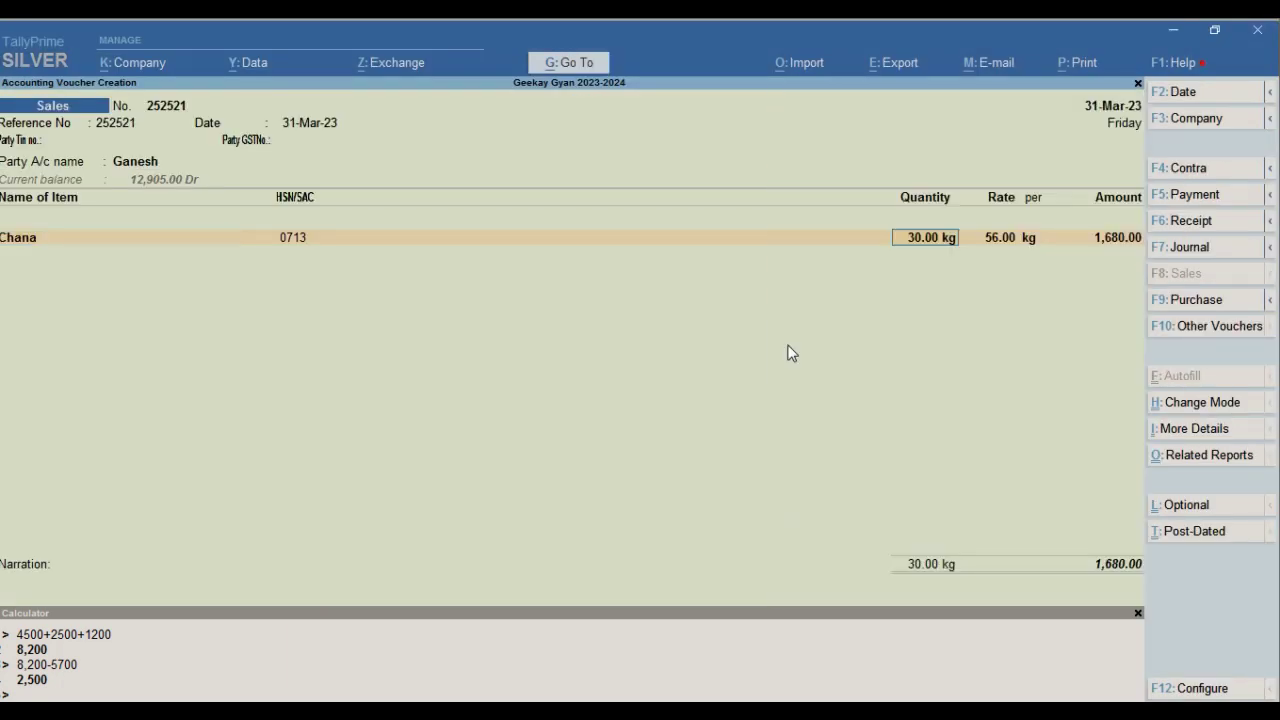
pyautogui.press('Return')
pyautogui.write('60')
pyautogui.press('Return')
pyautogui.press('Return')
pyautogui.press('Return')
pyautogui.press('Return')
pyautogui.press('Return')
pyautogui.press('Return')
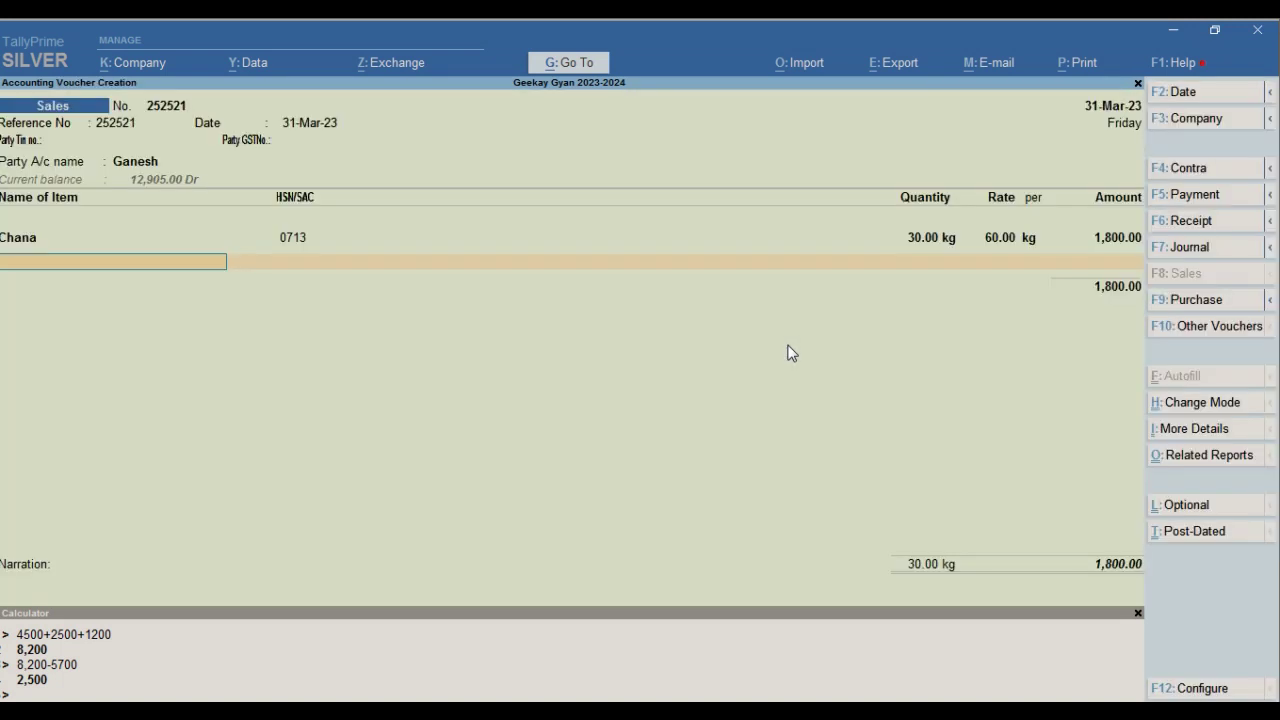
pyautogui.press('Return')
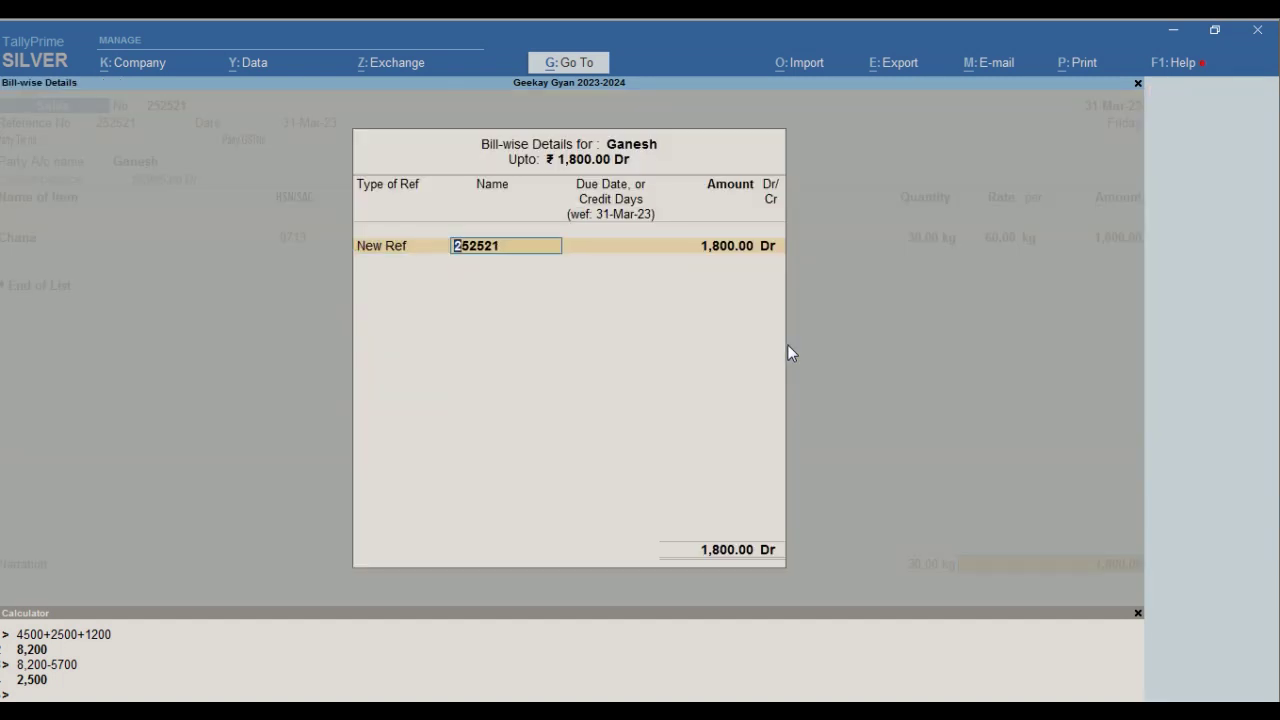
# Step: Accept the bill-wise details as New Ref 252521 for the full amount and save the sales voucher
pyautogui.press('Return')
pyautogui.press('Return')
pyautogui.press('Return')
pyautogui.press('Return')
pyautogui.press('Return')
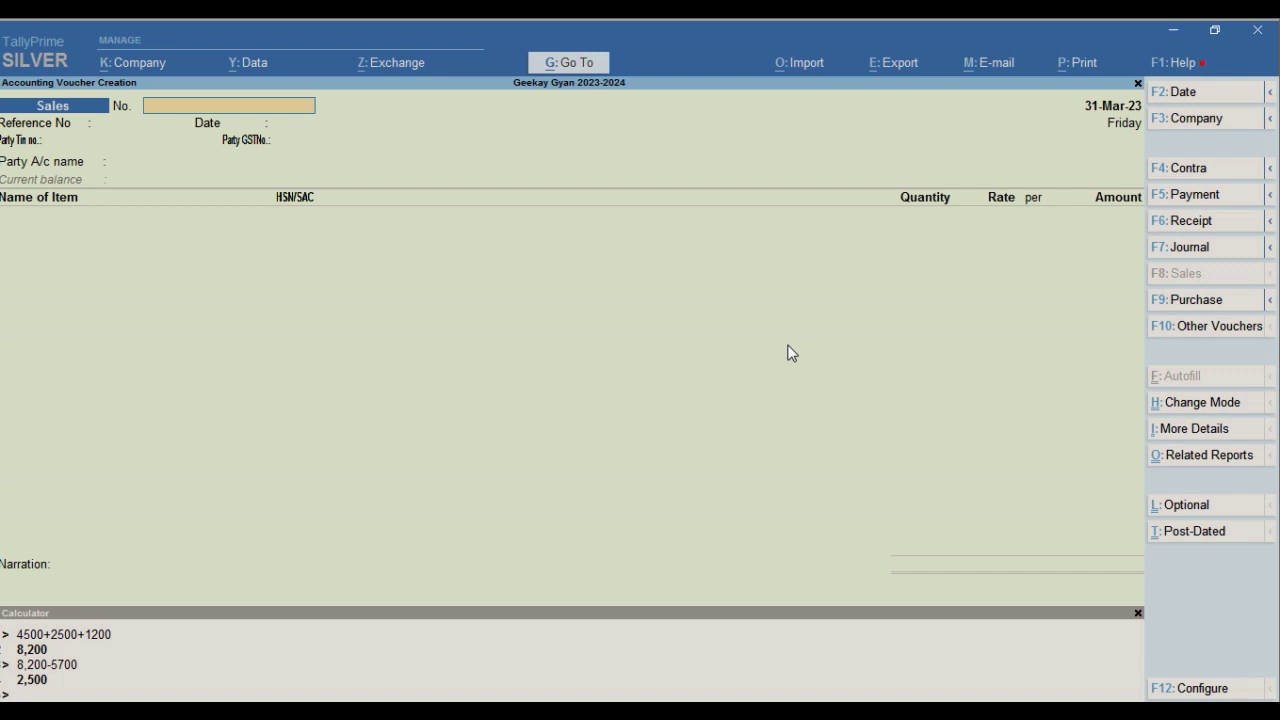
# Step: Quit voucher creation and bring up Chana in the Stock Summary to examine its closing rate and value
pyautogui.press('Escape')
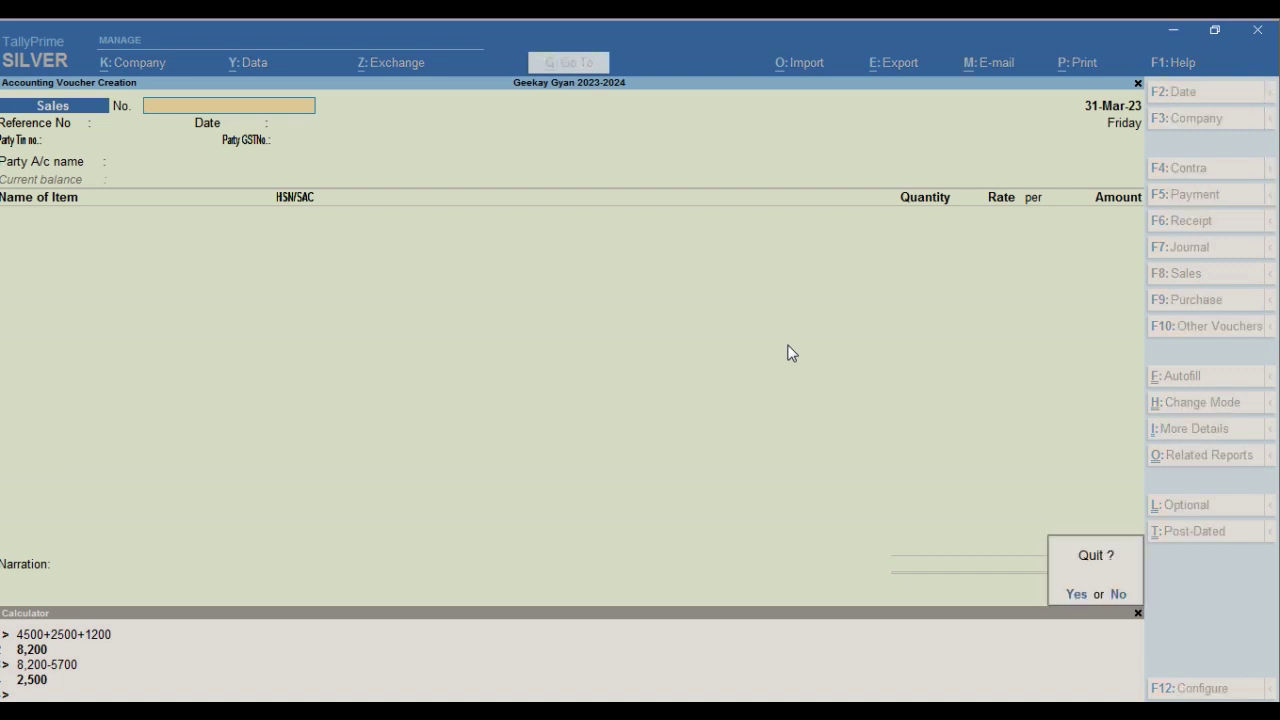
pyautogui.press('y')
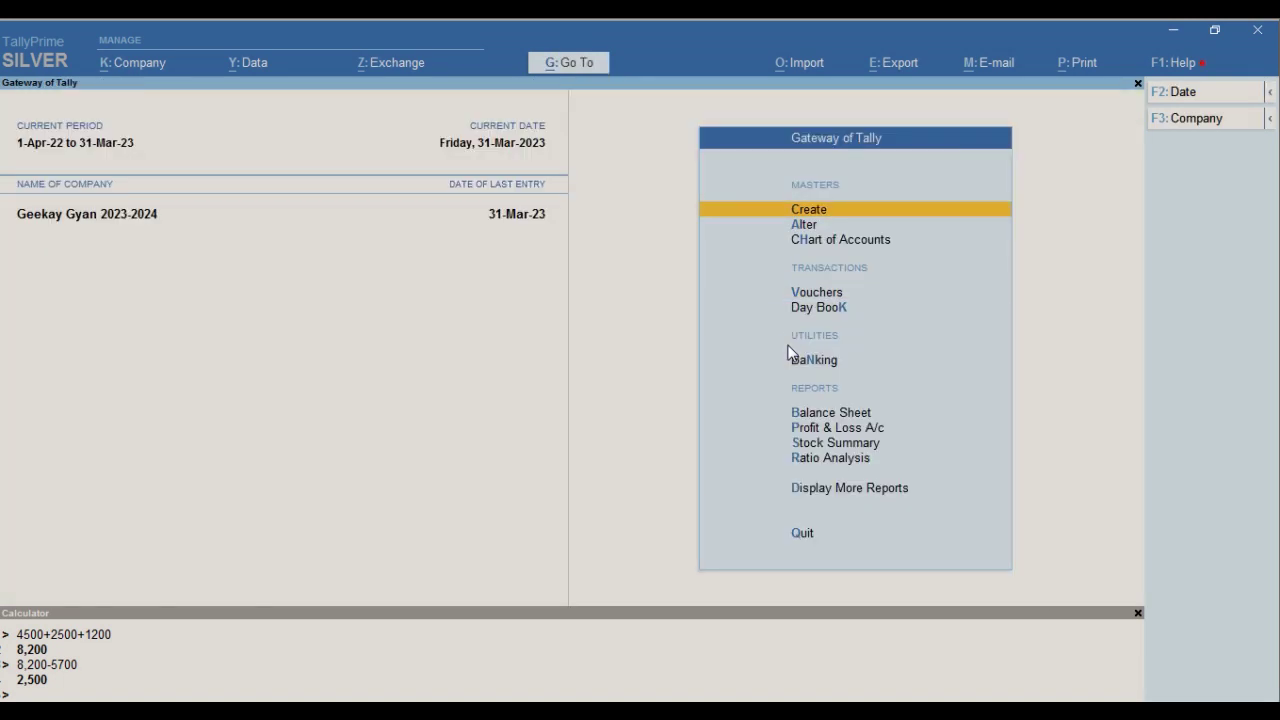
pyautogui.press('s')
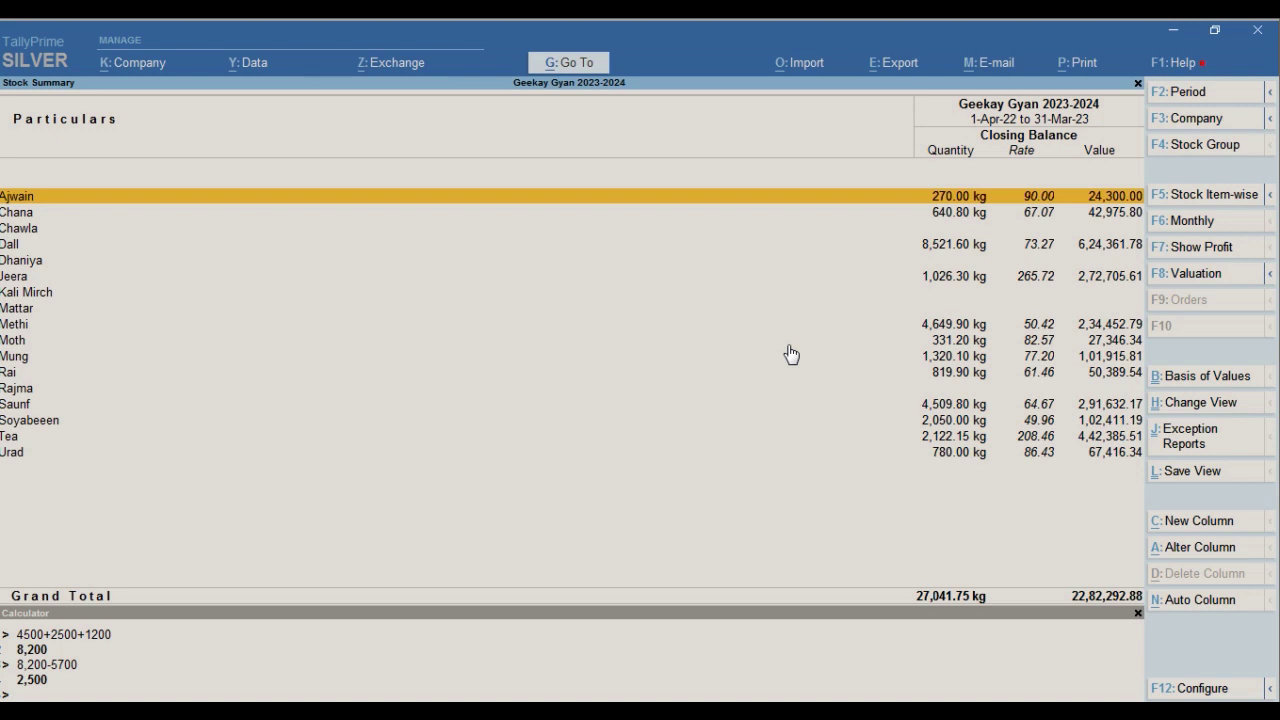
pyautogui.press('Down')
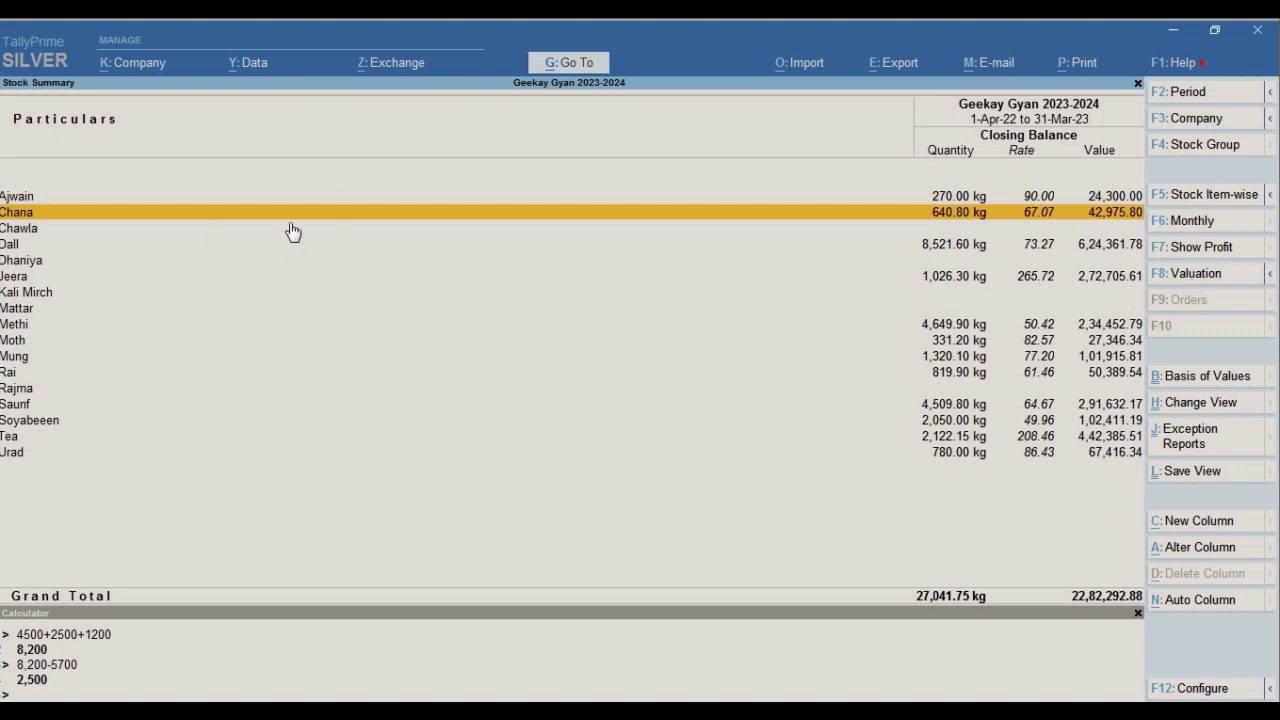
pyautogui.press('Down')
pyautogui.press('Down')
pyautogui.press('Down')
pyautogui.press('Up')
pyautogui.press('Up')
pyautogui.press('Up')
# Step: Change the Stock Summary's valuation method to Last Purchase Cost
pyautogui.click(1192, 276)
pyautogui.press('Up')
pyautogui.press('Up')
pyautogui.press('Up')
pyautogui.press('Up')
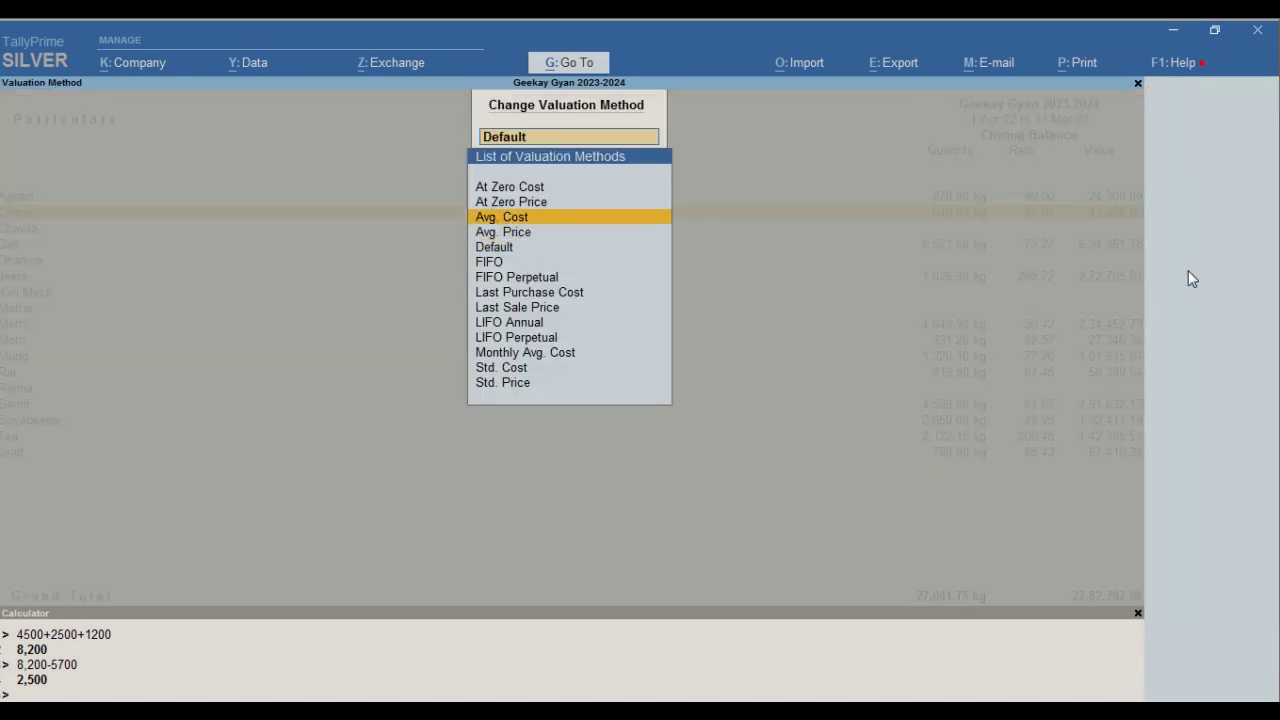
pyautogui.press('Down')
pyautogui.press('Down')
pyautogui.press('Down')
pyautogui.press('Down')
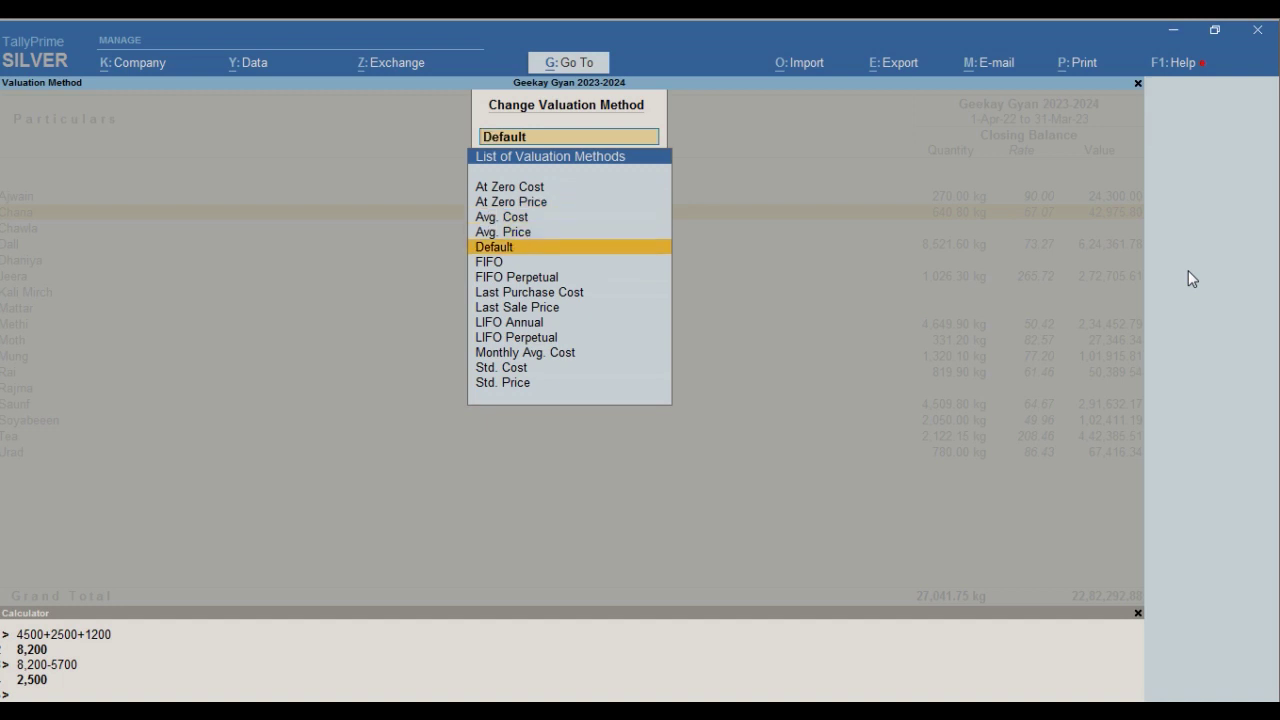
pyautogui.press('Down')
pyautogui.press('Down')
pyautogui.press('Down')
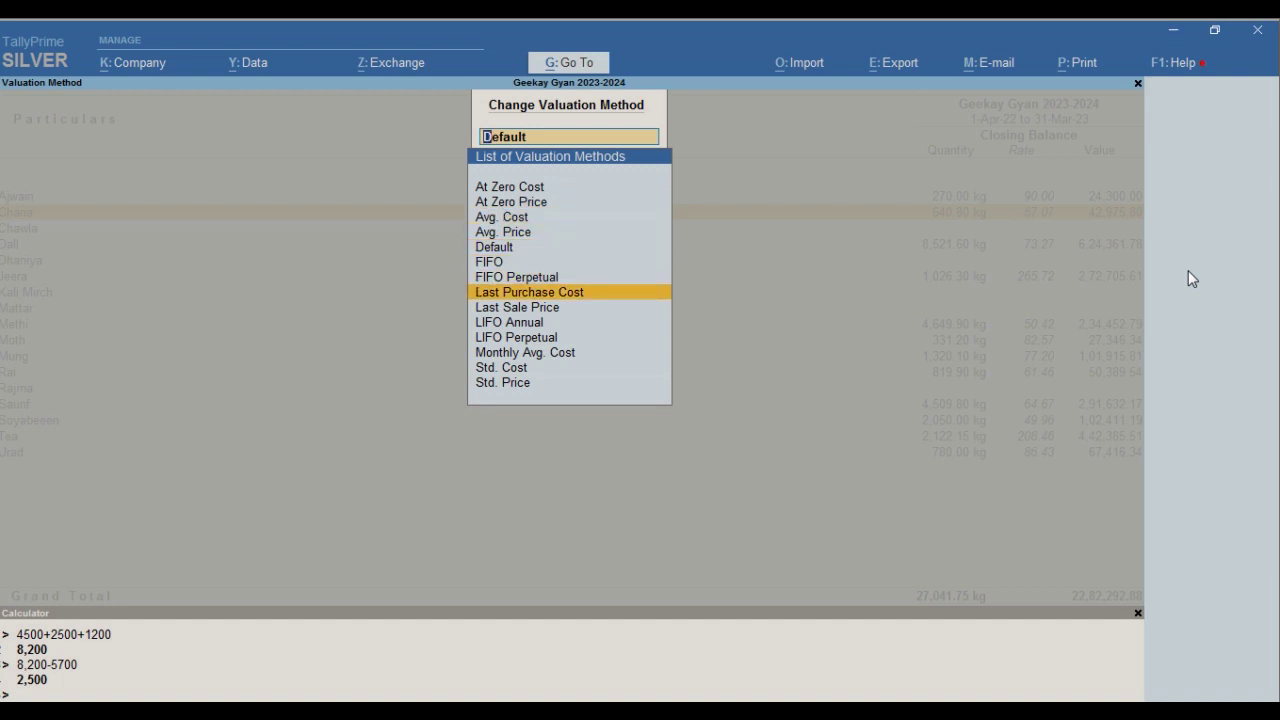
pyautogui.press('Return')
pyautogui.press('Down')
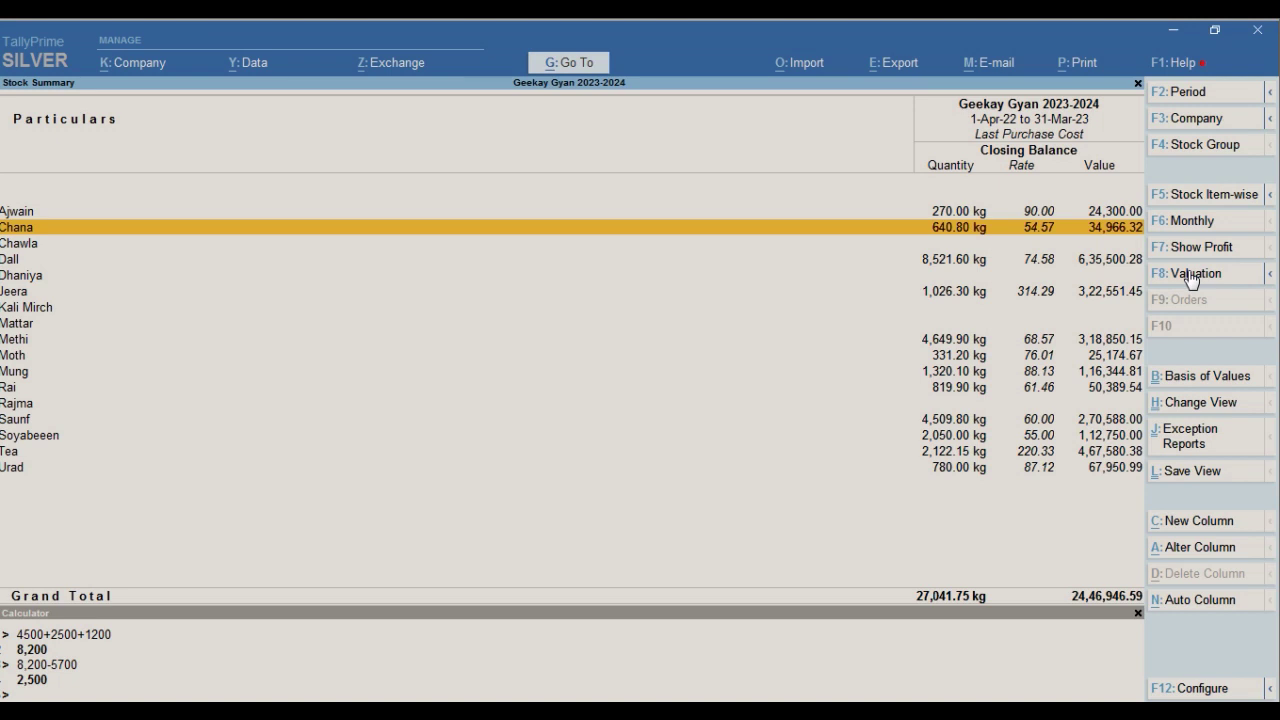
# Step: Drill down into Chana's March stock vouchers and locate the purchase dated 6-Mar-23
pyautogui.press('Return')
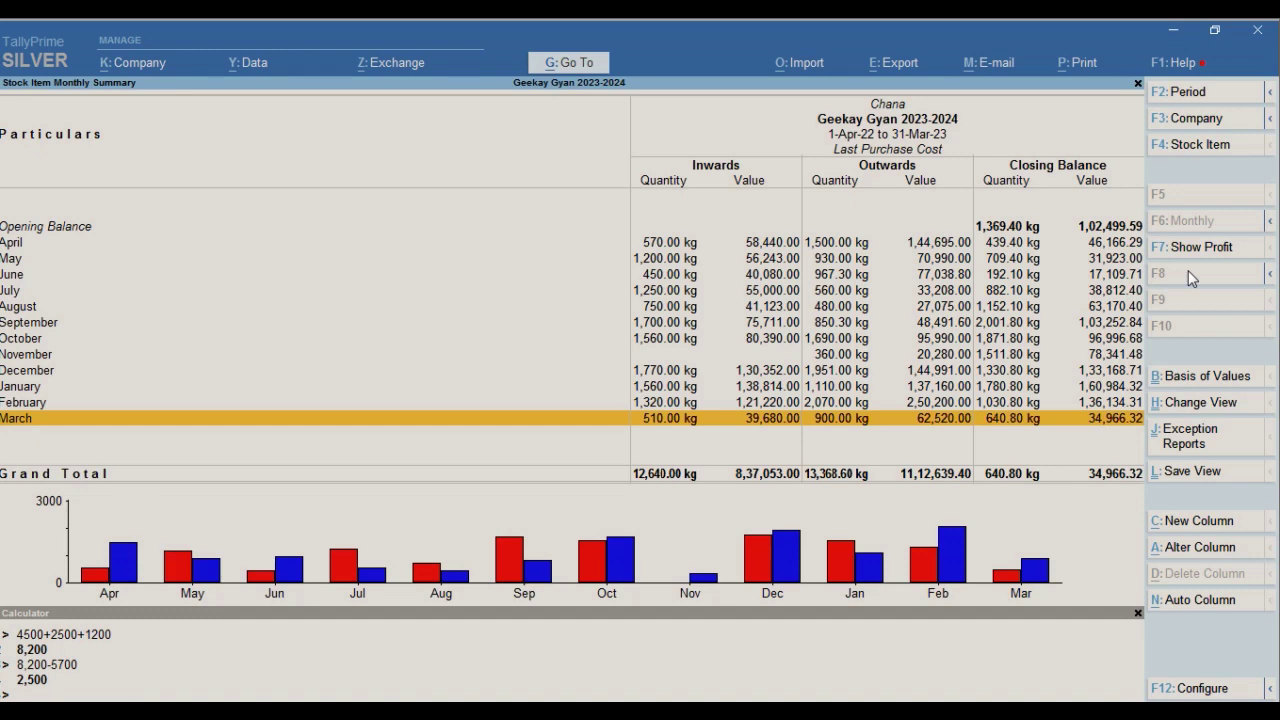
pyautogui.press('Return')
pyautogui.press('End')
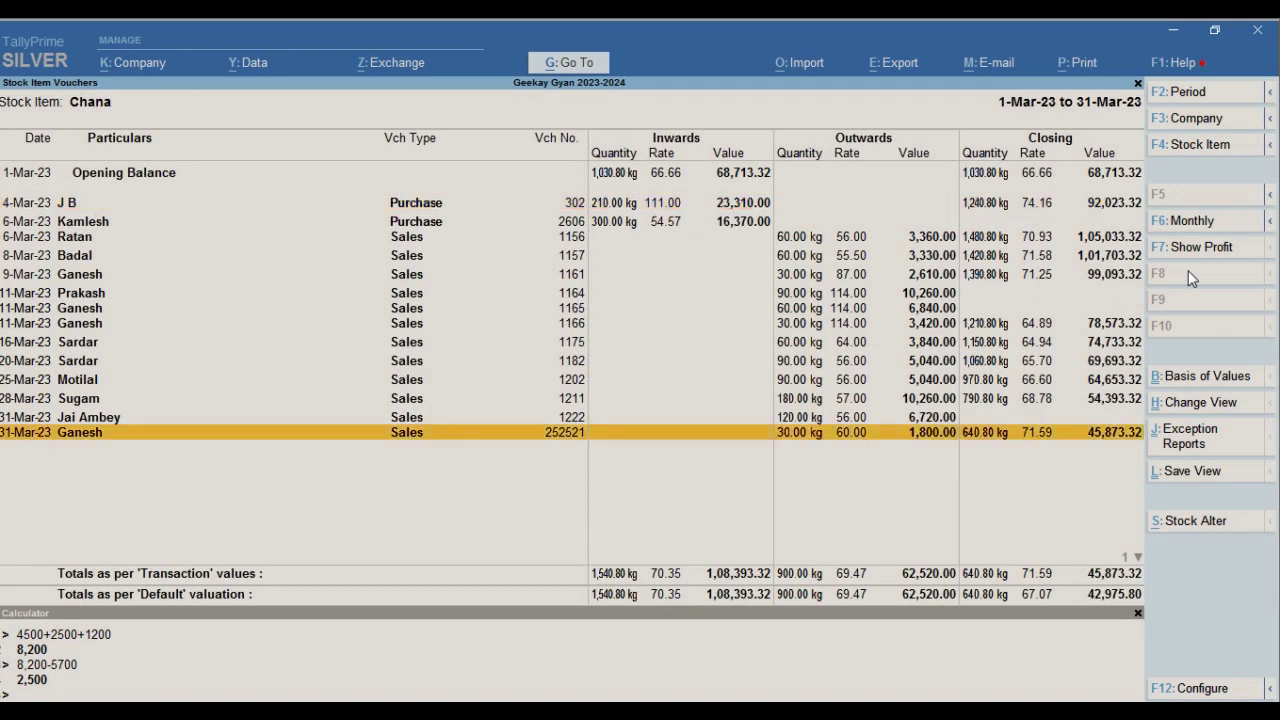
pyautogui.press('Up')
pyautogui.press('Up')
pyautogui.press('Up')
pyautogui.press('Up')
pyautogui.press('Up')
pyautogui.press('Up')
pyautogui.press('Up')
pyautogui.press('Up')
pyautogui.press('Up')
pyautogui.press('Up')
pyautogui.press('Up')
pyautogui.press('Up')
pyautogui.press('Up')
pyautogui.press('Down')
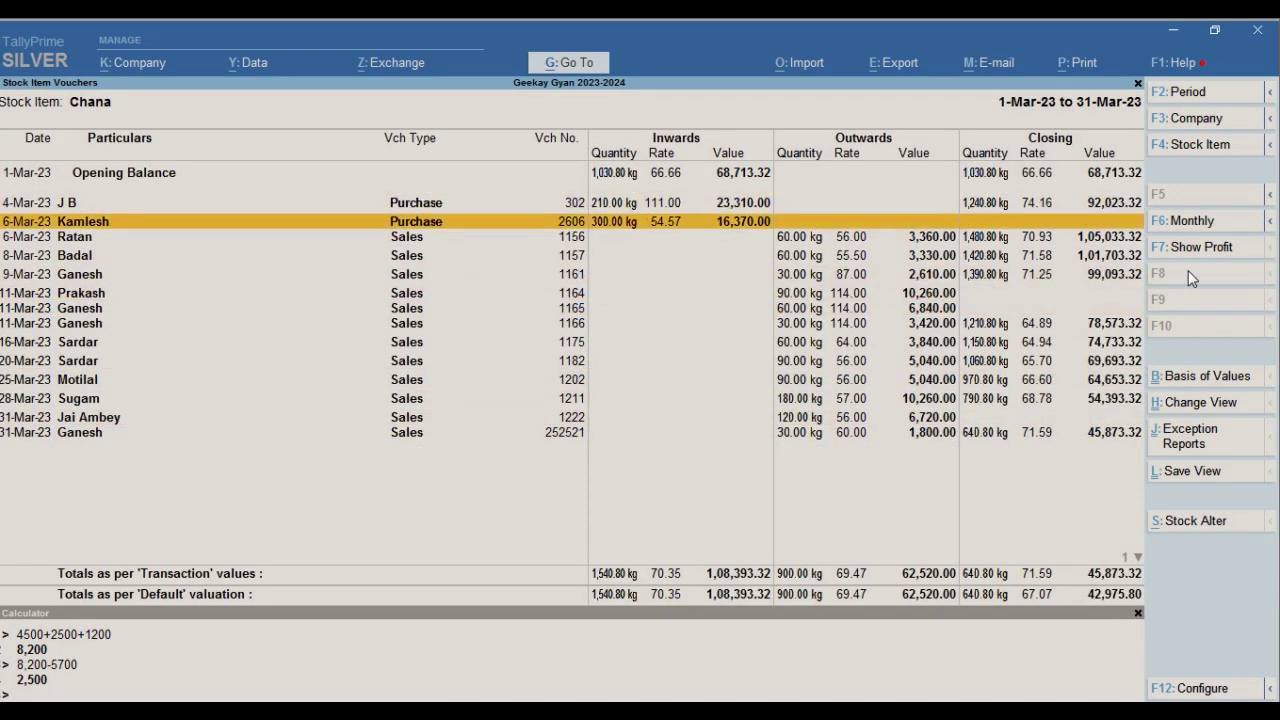
# Step: Check the Chana rate in the 6-Mar-23 purchase voucher, then return to the Stock Summary without altering it
pyautogui.press('Return')
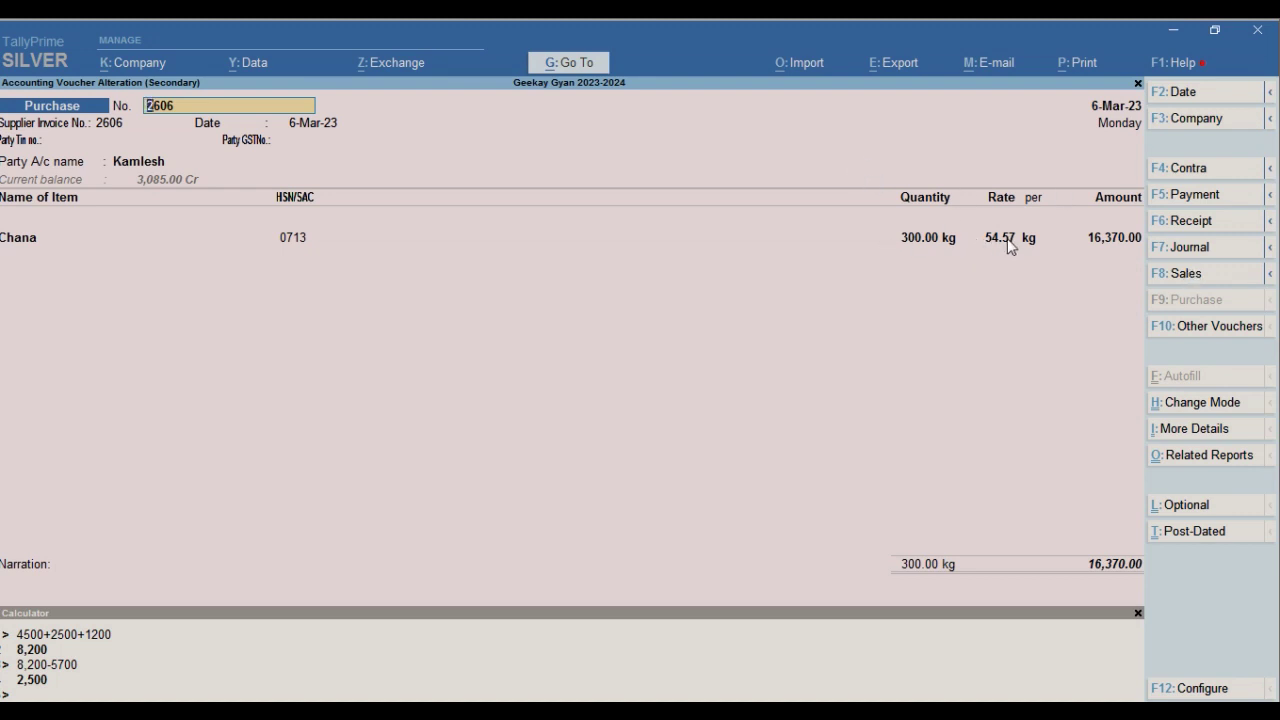
pyautogui.press('Escape')
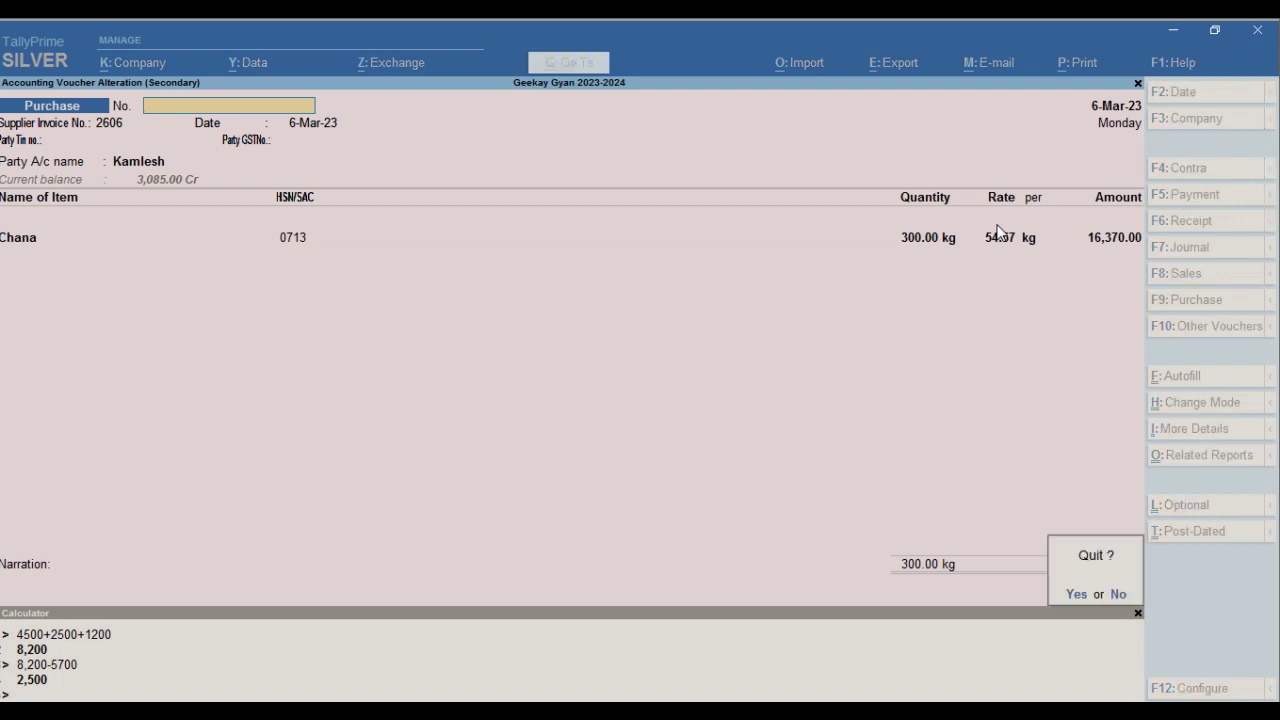
pyautogui.press('y')
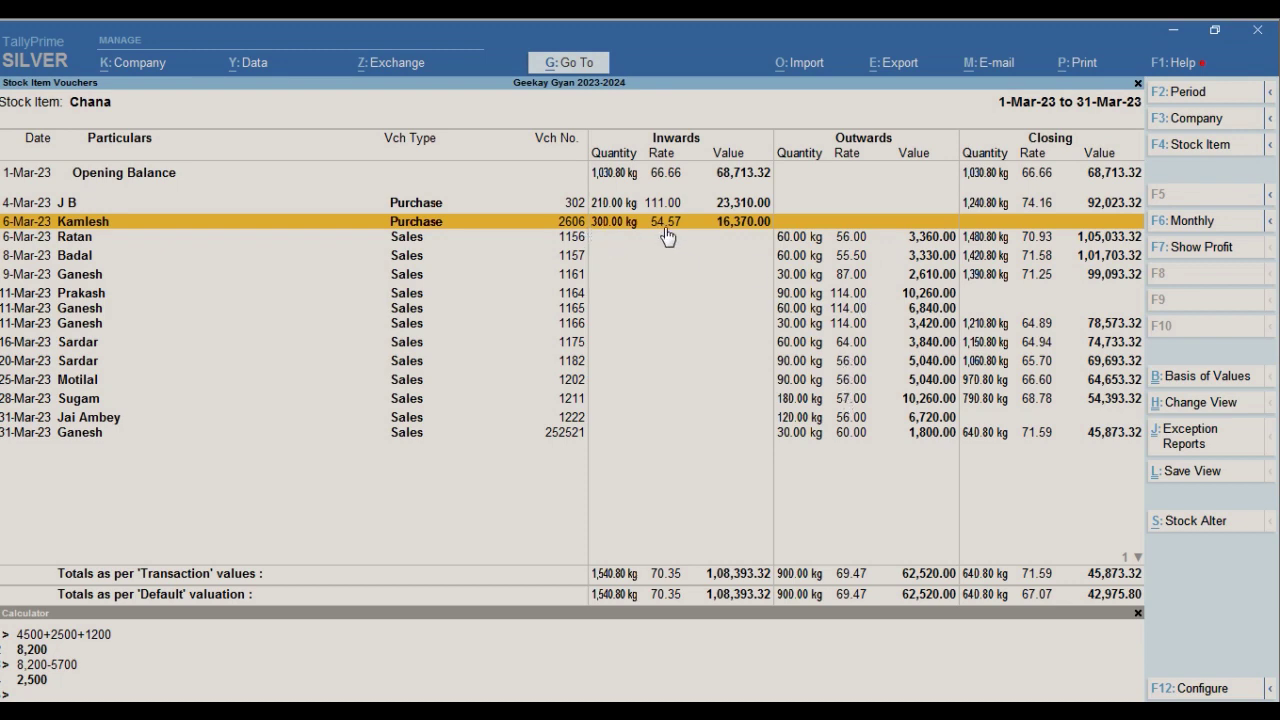
pyautogui.press('Escape')
pyautogui.press('Escape')
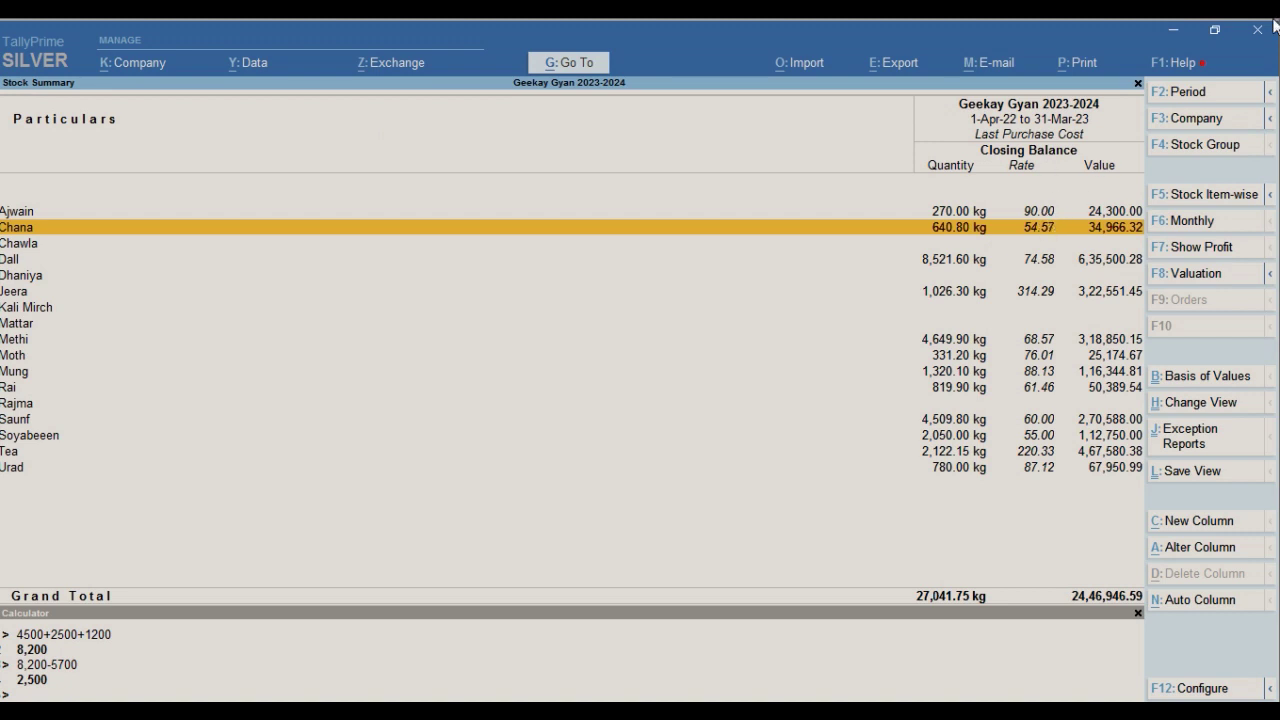
# Step: Change the Stock Summary's valuation method to Last Sale Price
pyautogui.press('F8')
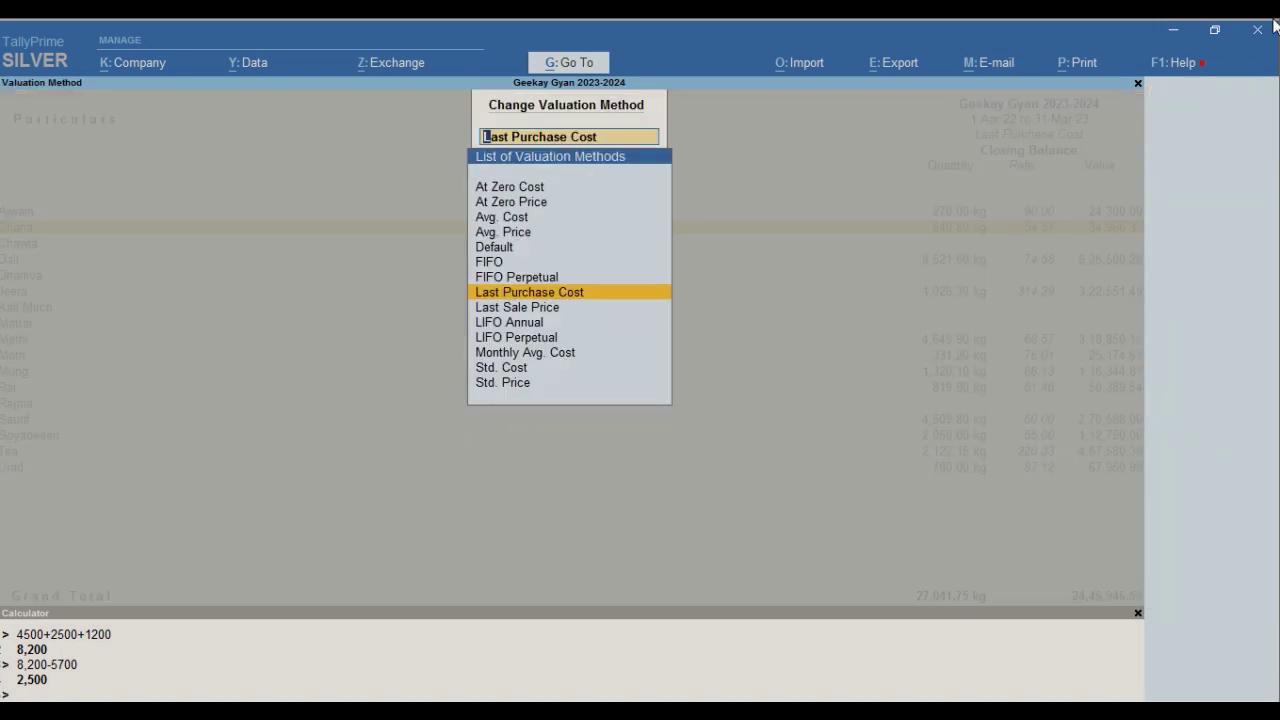
pyautogui.press('Down')
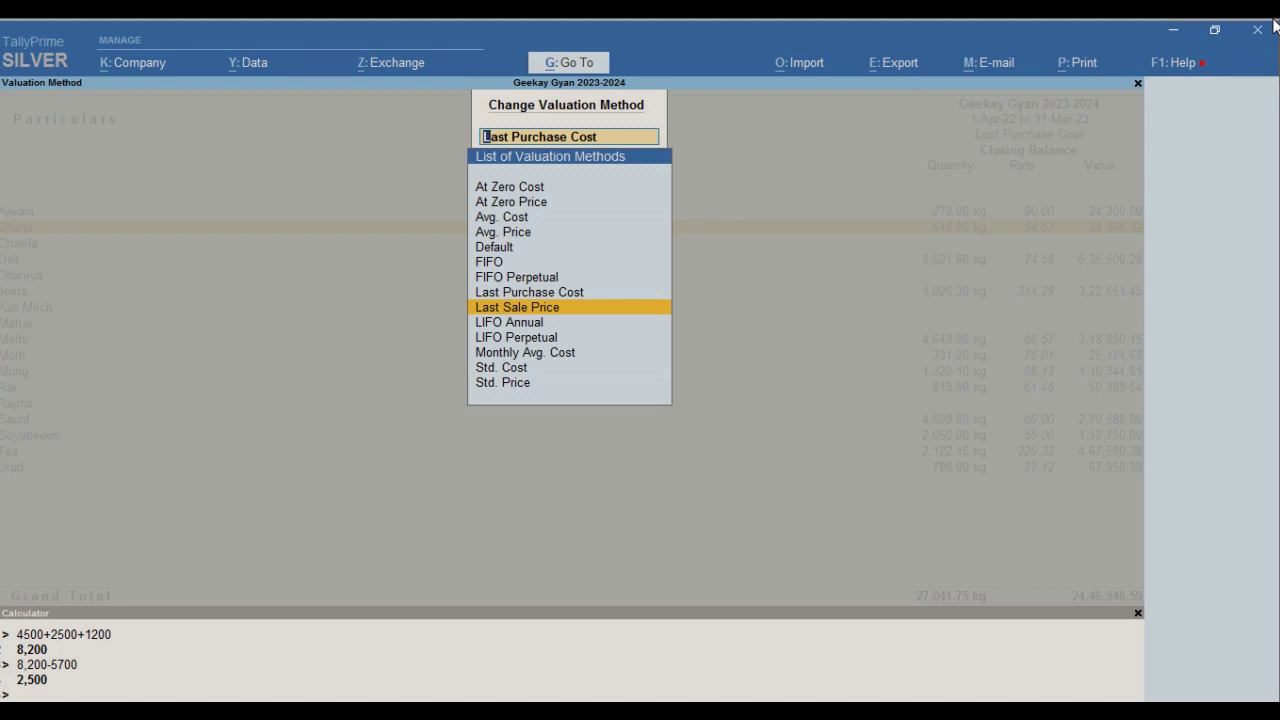
pyautogui.press('Return')
# Step: Drill down into Chana's March stock vouchers and open the last sales voucher, dated 31-Mar-23, to check its rate
pyautogui.press('Down')
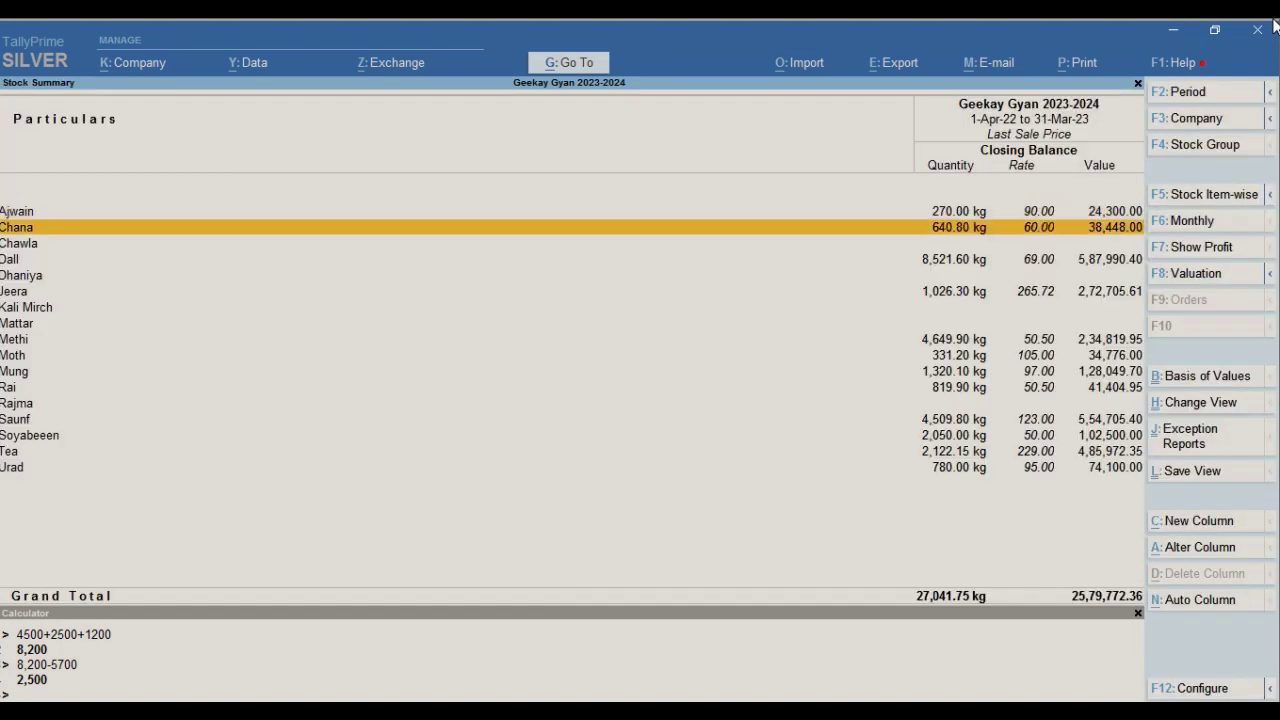
pyautogui.press('Return')
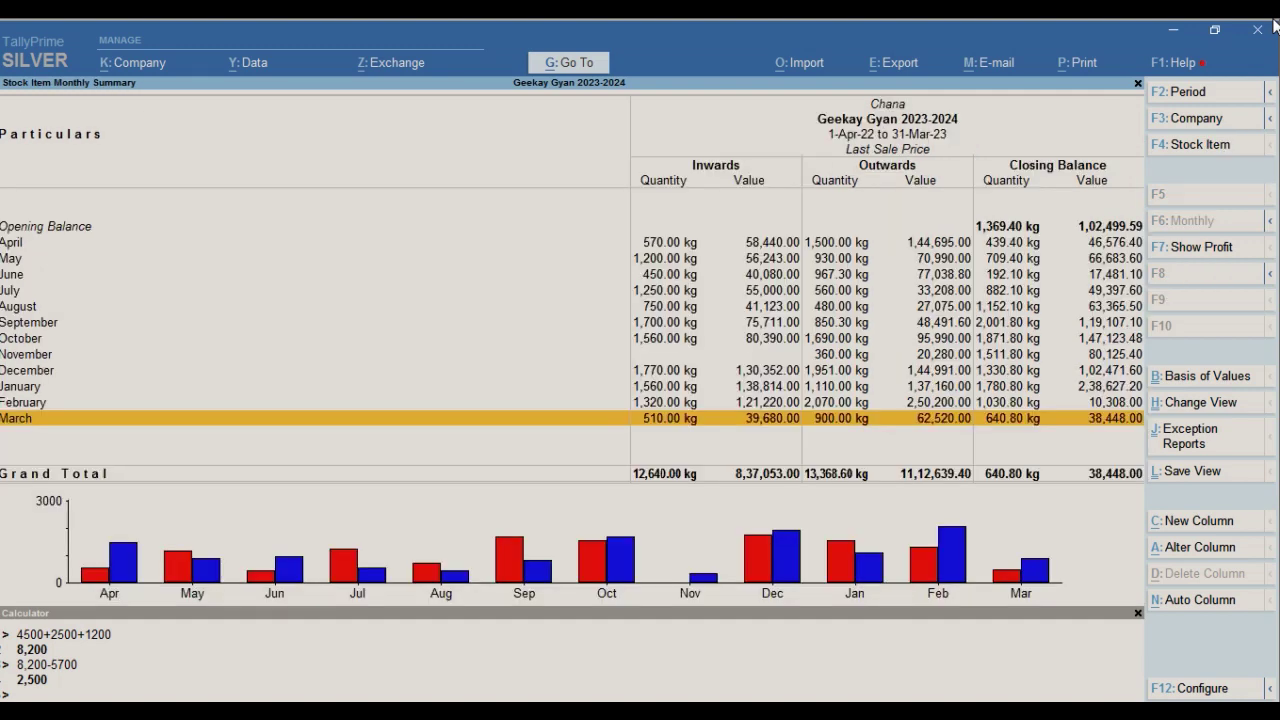
pyautogui.press('Return')
pyautogui.press('End')
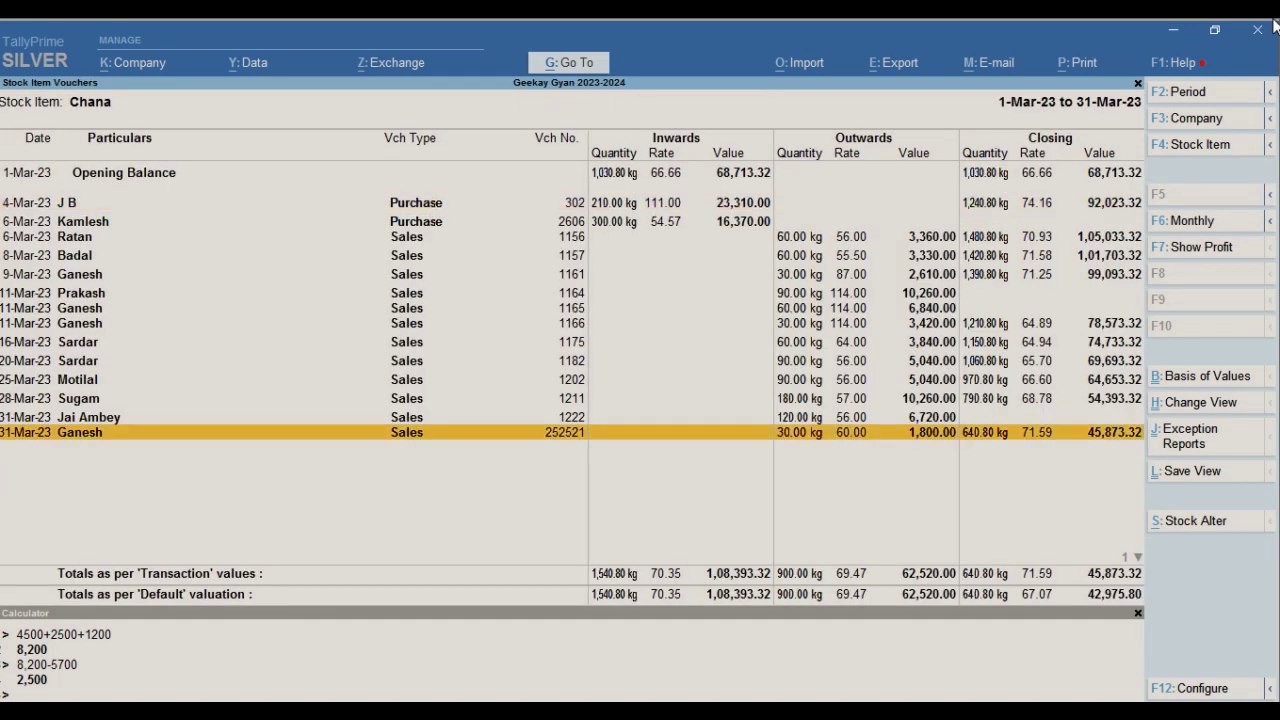
pyautogui.click(847, 445)
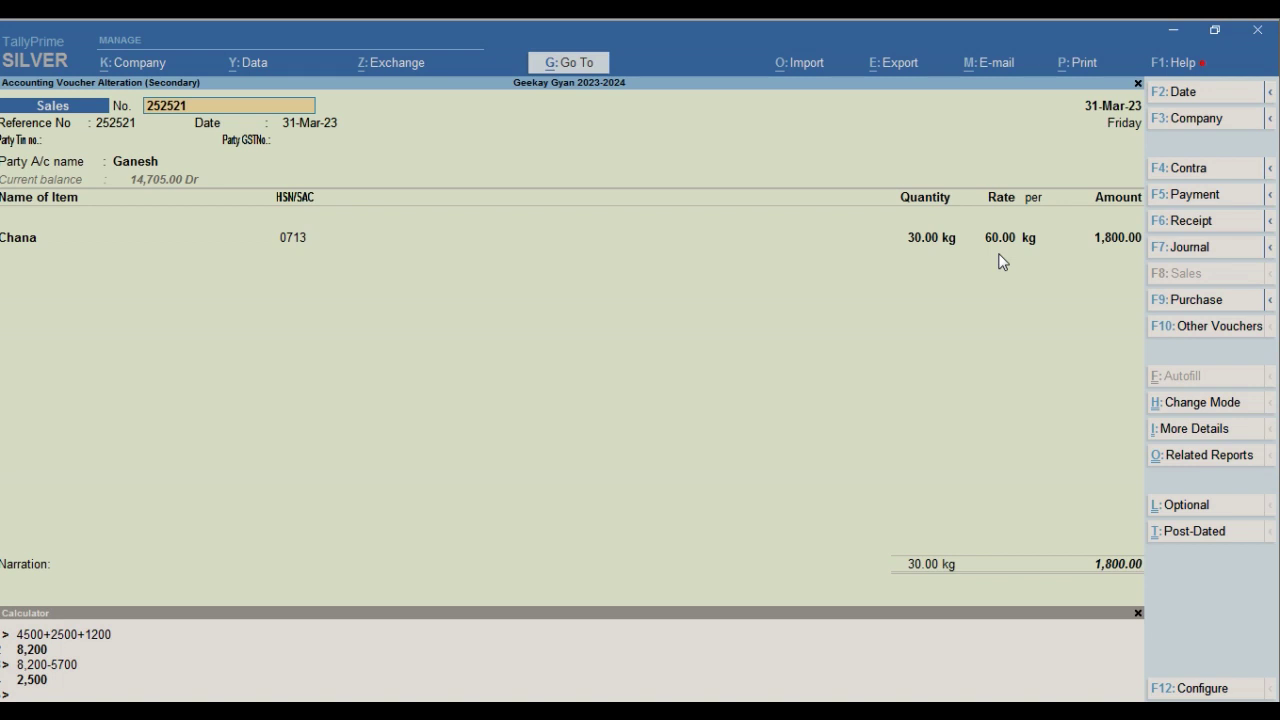
# Step: Quit the Chana sales voucher without altering it and return to the Stock Summary
pyautogui.press('Escape')
pyautogui.press('Escape')
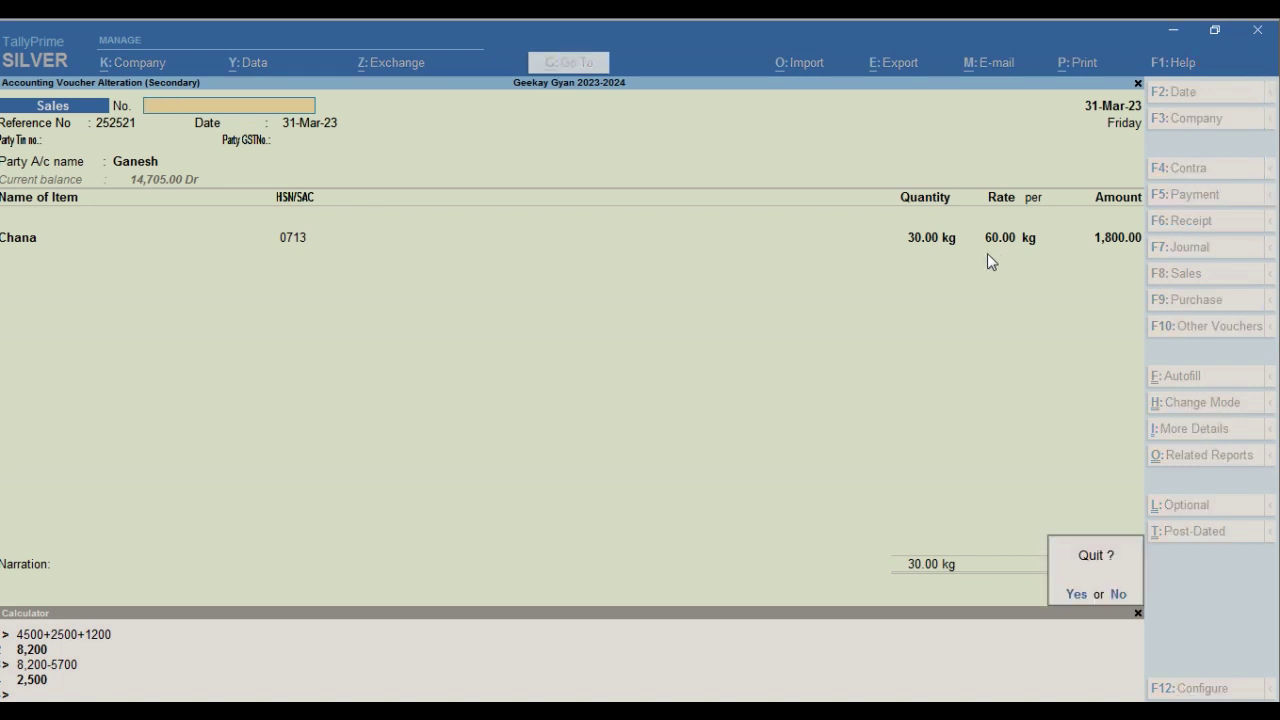
pyautogui.press('y')
pyautogui.press('Escape')
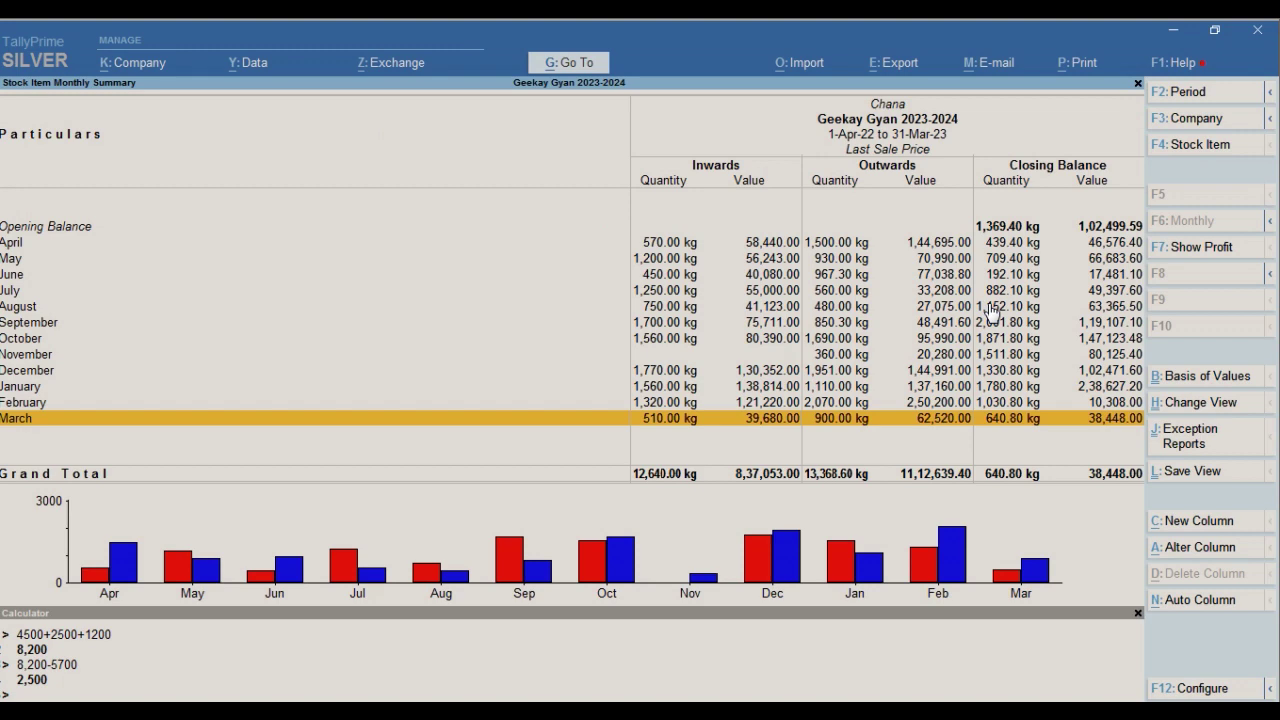
pyautogui.press('Escape')
# Step: Configure the Stock Summary to hide stock items with zero quantity or balance
pyautogui.press('F12')
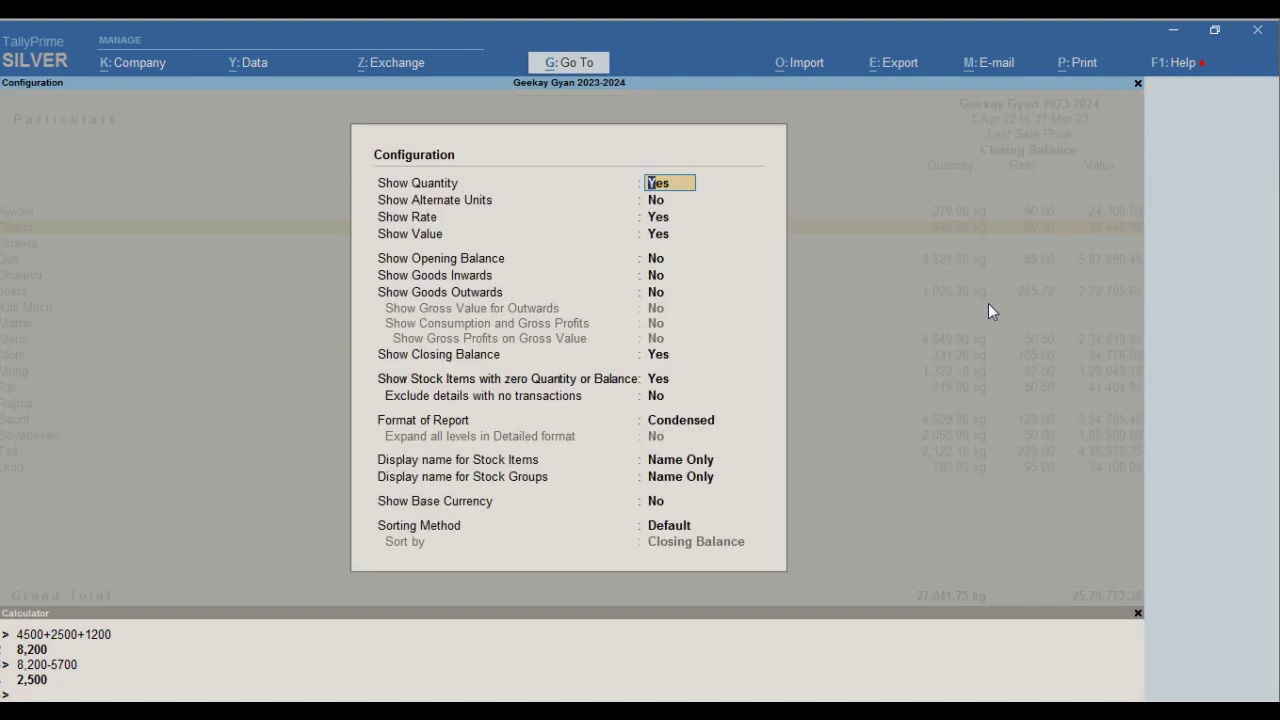
pyautogui.press('Down')
pyautogui.press('Down')
pyautogui.press('Down')
pyautogui.press('Down')
pyautogui.press('Down')
pyautogui.press('Down')
pyautogui.press('Down')
pyautogui.press('Down')
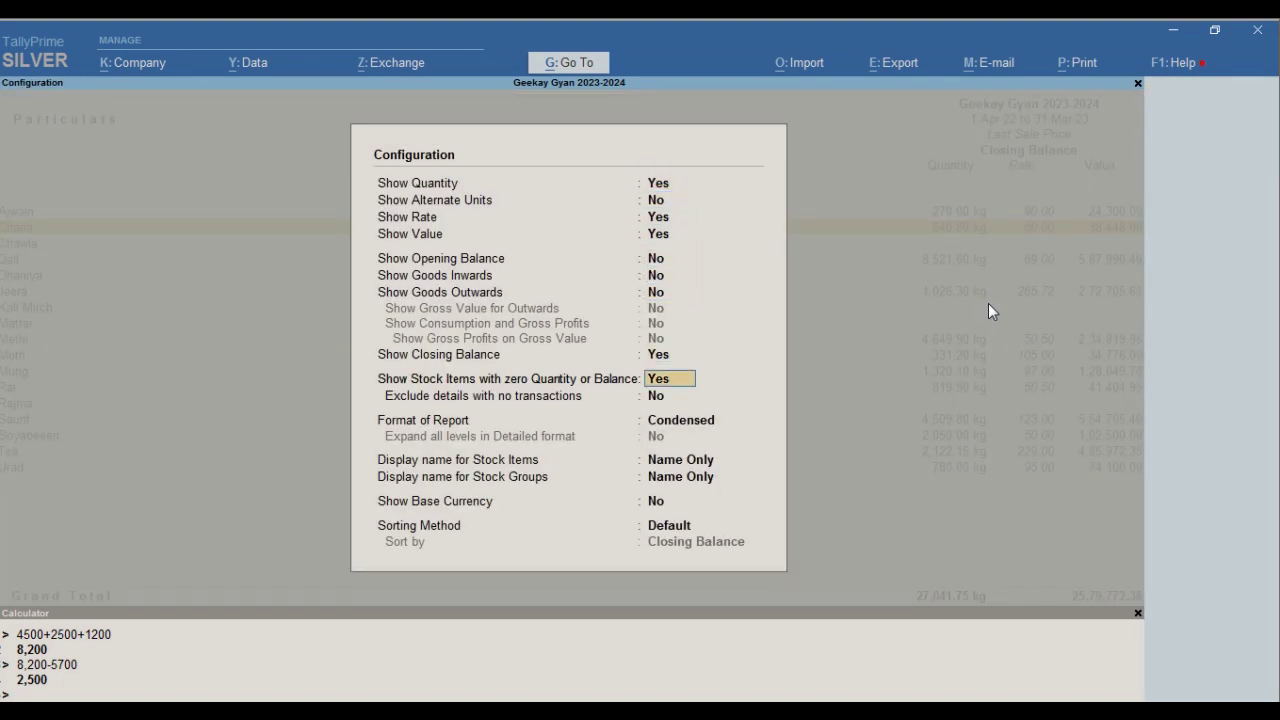
pyautogui.write('n')
pyautogui.press('Return')
pyautogui.hotkey('ctrl', 'a')
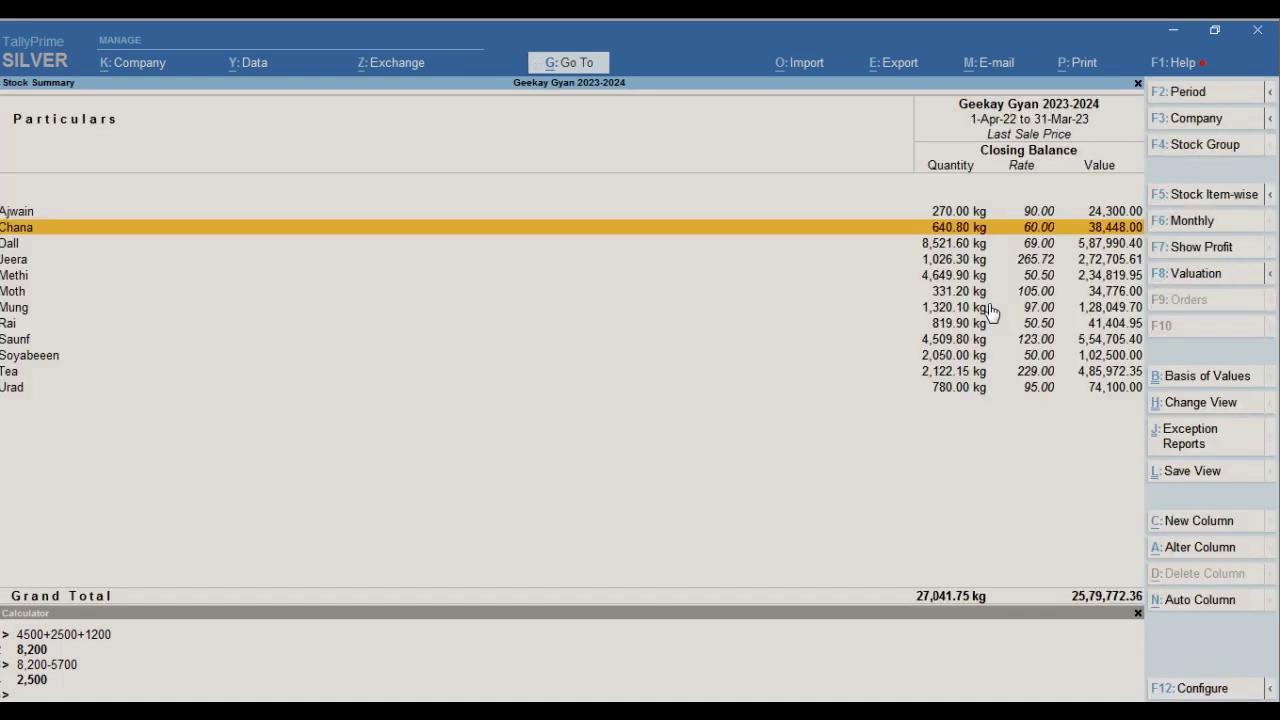
# Step: Look through the stock items in the shortened Stock Summary and examine their closing quantities, rates and values
pyautogui.press('Down')
pyautogui.press('Down')
pyautogui.press('Down')
pyautogui.press('Down')
pyautogui.press('Down')
pyautogui.press('Down')
pyautogui.press('Down')
pyautogui.press('Down')
pyautogui.press('Down')
pyautogui.press('Down')
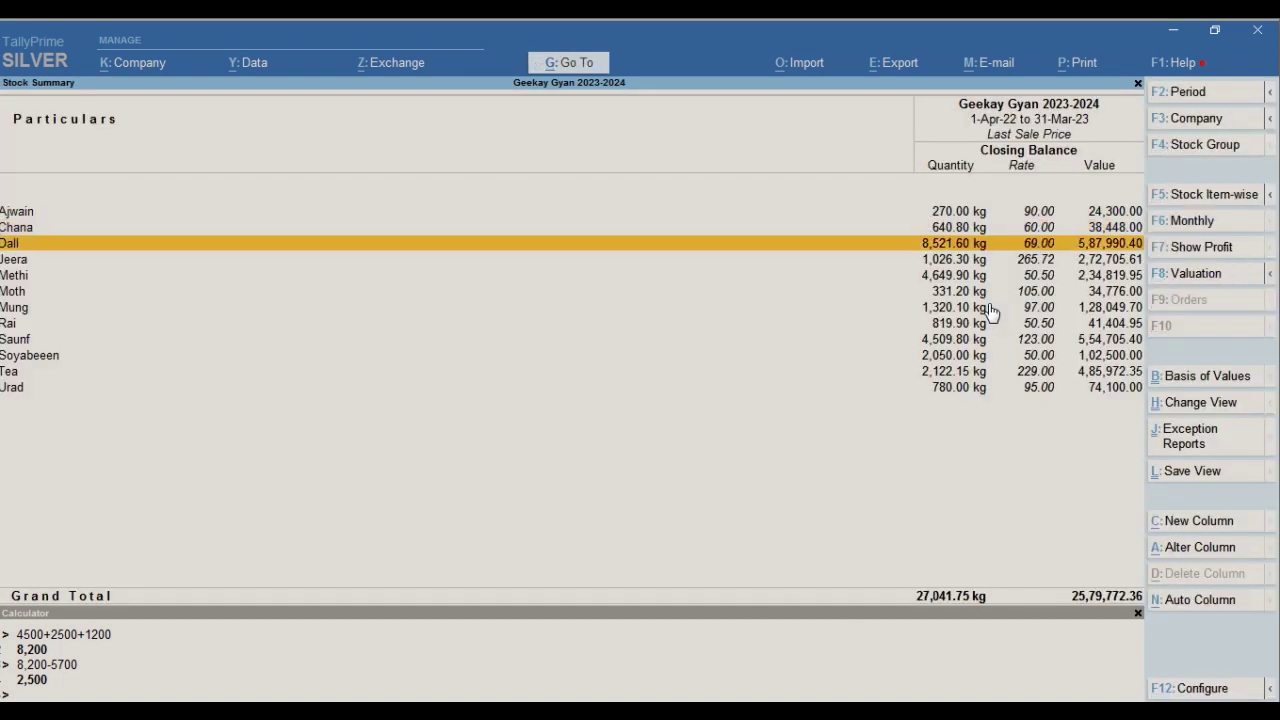
pyautogui.press('Up')
pyautogui.press('Up')
pyautogui.press('Up')
pyautogui.press('Up')
pyautogui.press('Up')
pyautogui.press('Up')
pyautogui.press('Up')
pyautogui.press('Up')
pyautogui.press('Up')
pyautogui.press('Up')
pyautogui.press('Up')
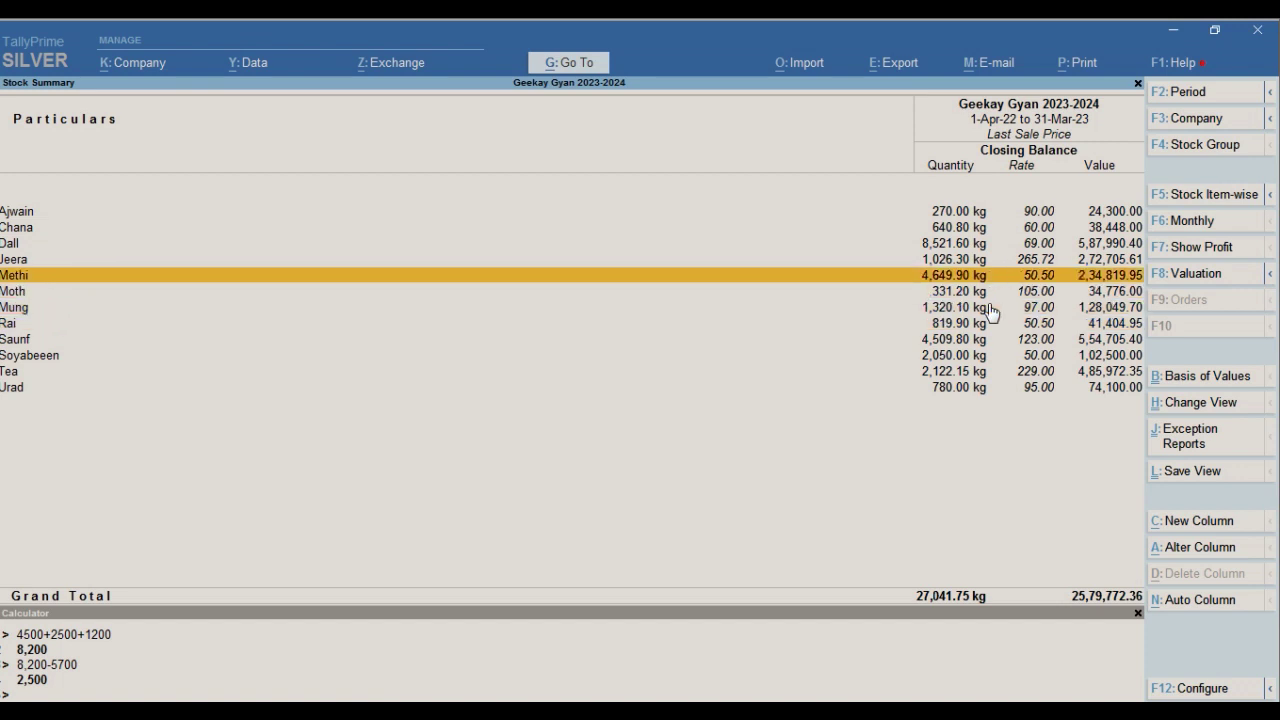
# Step: Configure the Stock Summary to show the opening balance, goods inwards and goods outwards
pyautogui.press('F12')
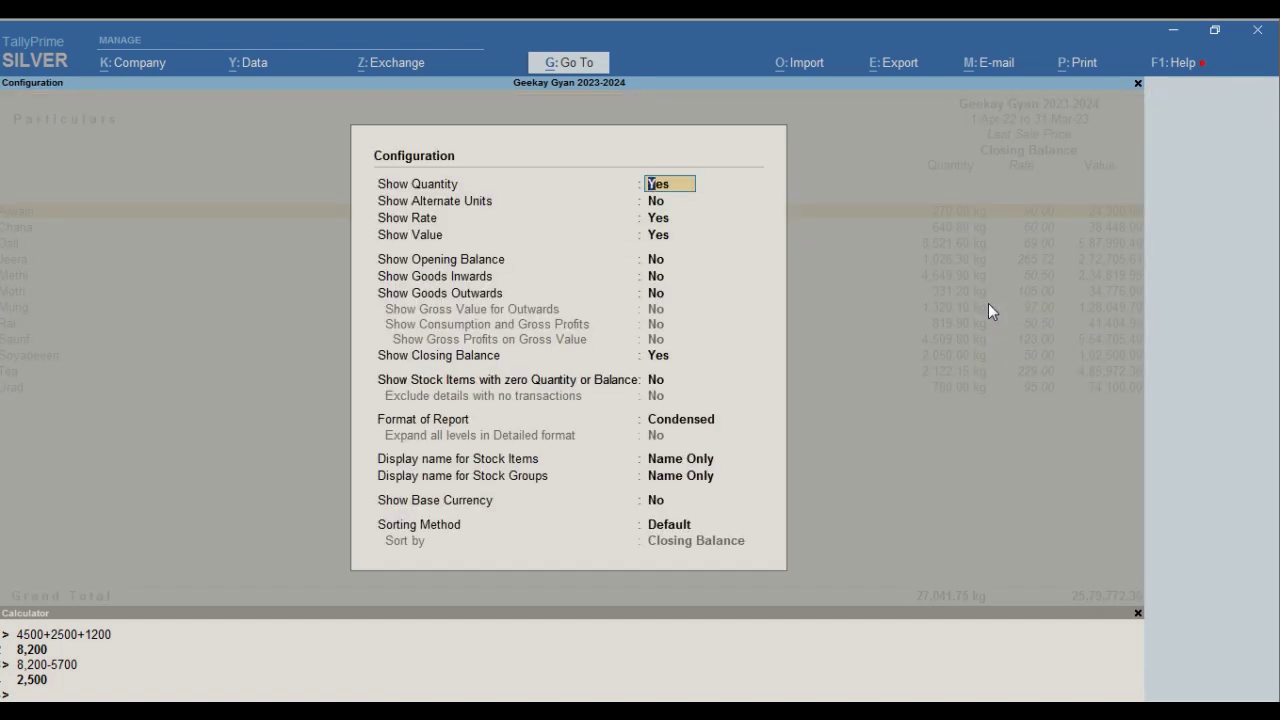
pyautogui.press('Down')
pyautogui.press('Down')
pyautogui.press('Down')
pyautogui.press('Down')
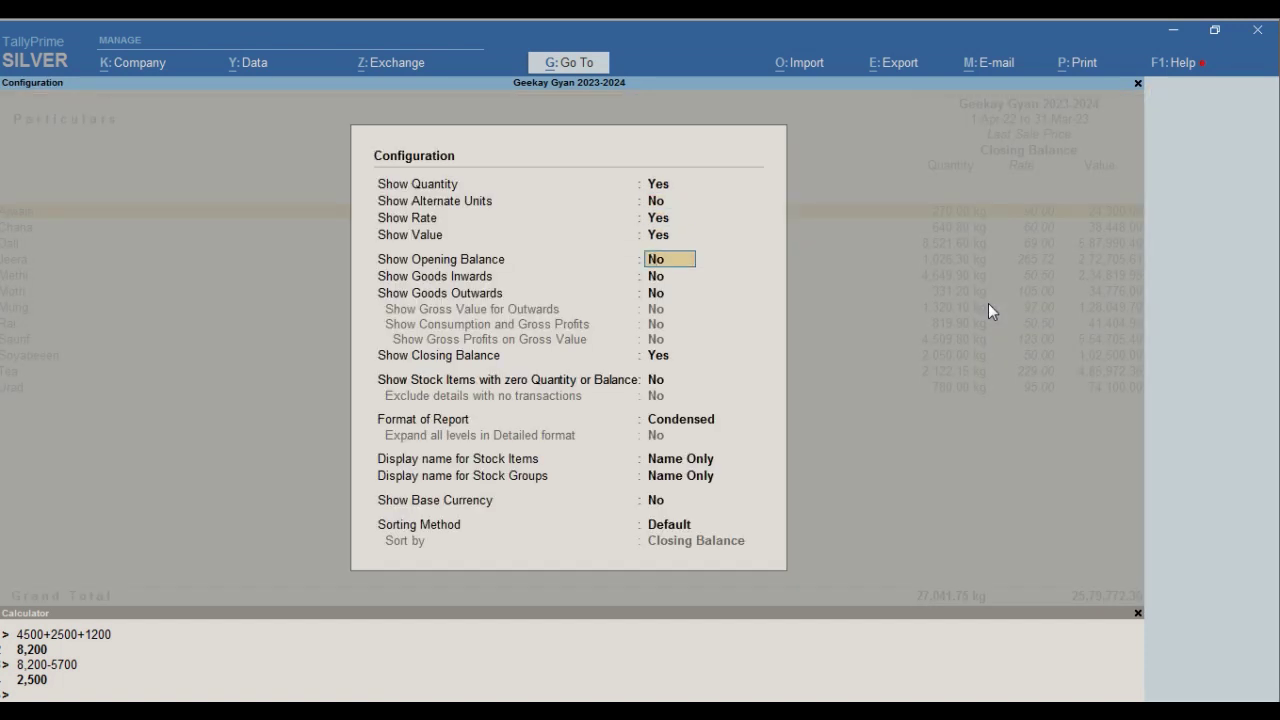
pyautogui.press('Up')
pyautogui.press('Up')
pyautogui.press('Up')
pyautogui.press('Down')
pyautogui.press('Down')
pyautogui.press('Down')
pyautogui.write('y')
pyautogui.press('Return')
pyautogui.write('y')
pyautogui.press('Return')
pyautogui.write('y')
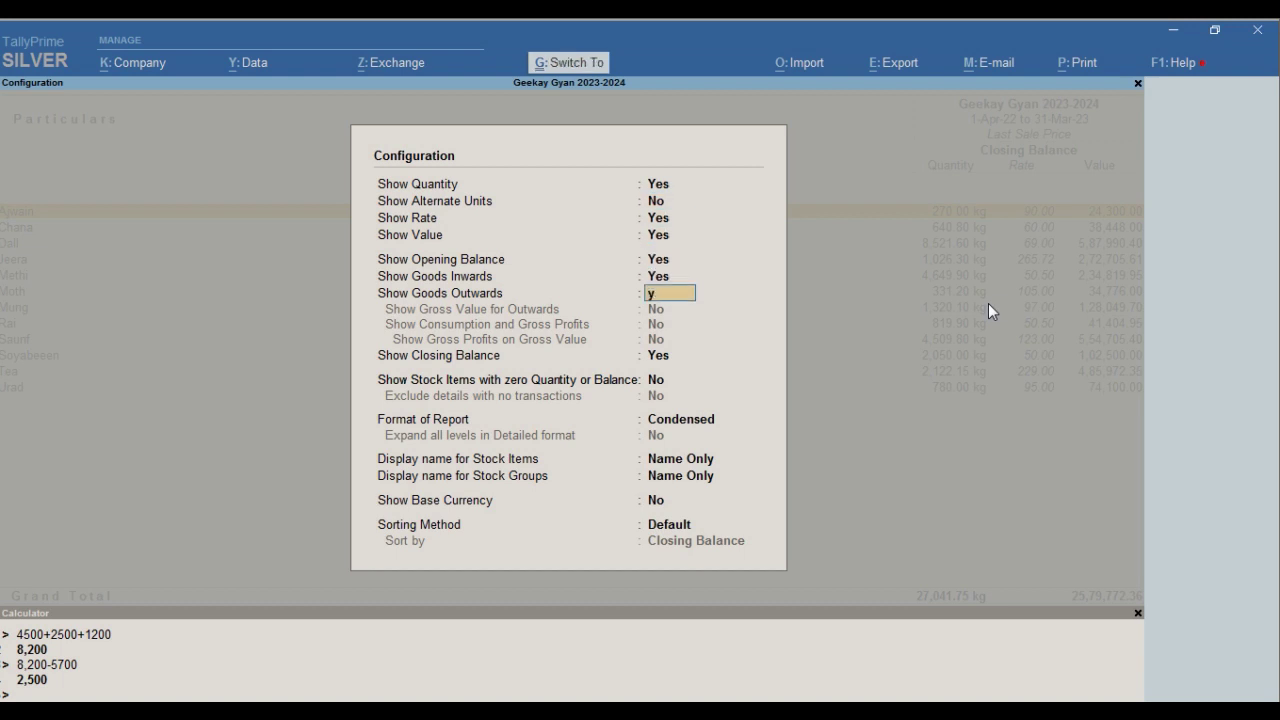
pyautogui.hotkey('ctrl', 'a')
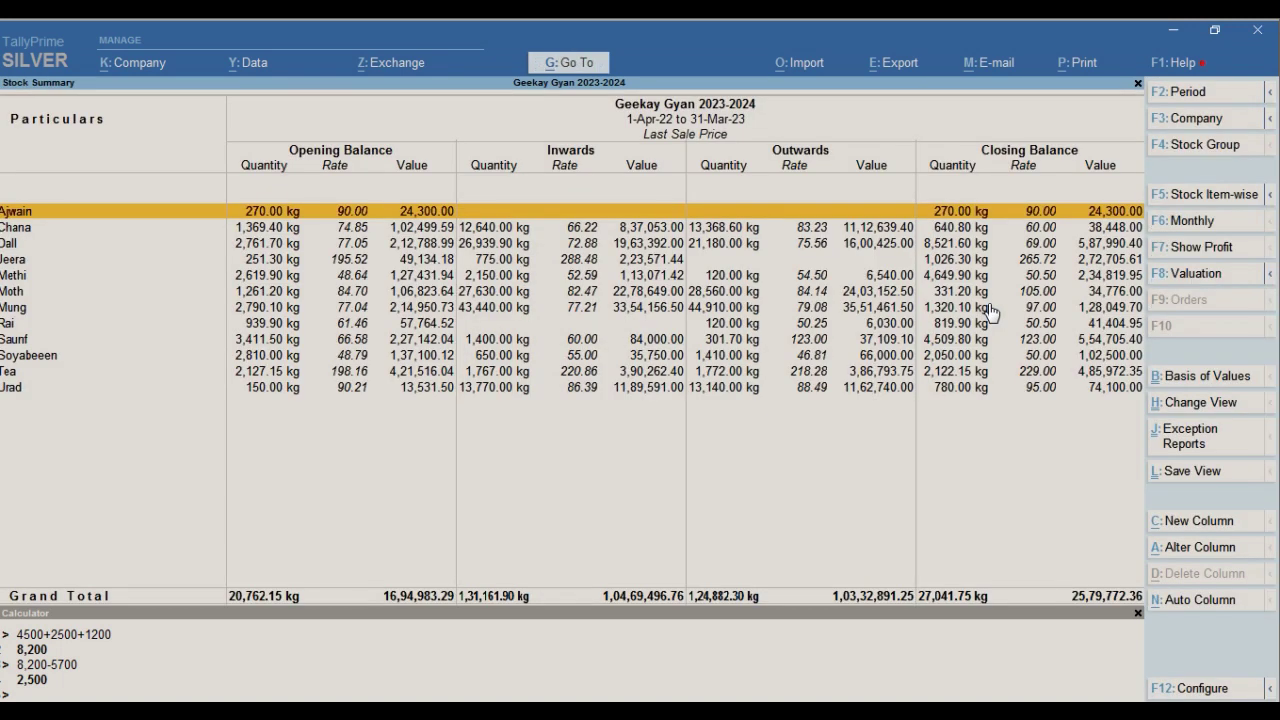
# Step: Change the Stock Summary's period to 1-Mar-23 to 31-Mar-23
pyautogui.press('F2')
pyautogui.write('01-3')
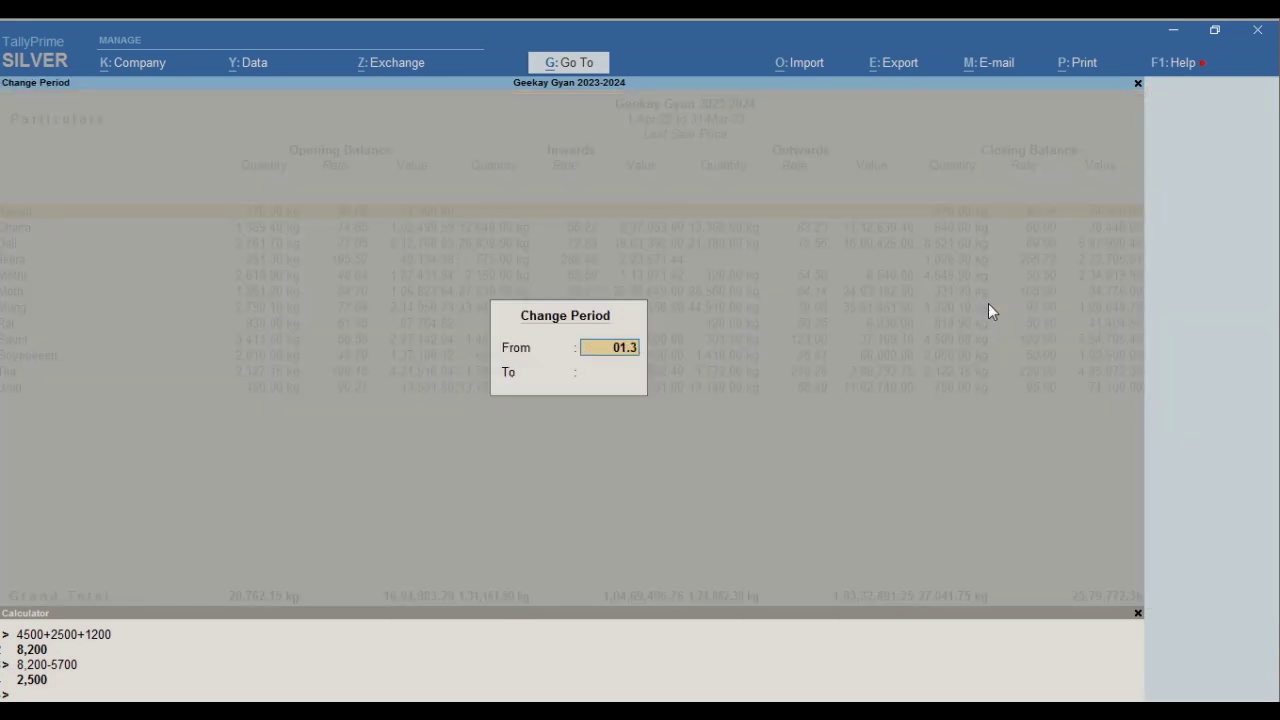
pyautogui.press('Return')
pyautogui.write('31-3')
pyautogui.press('Return')
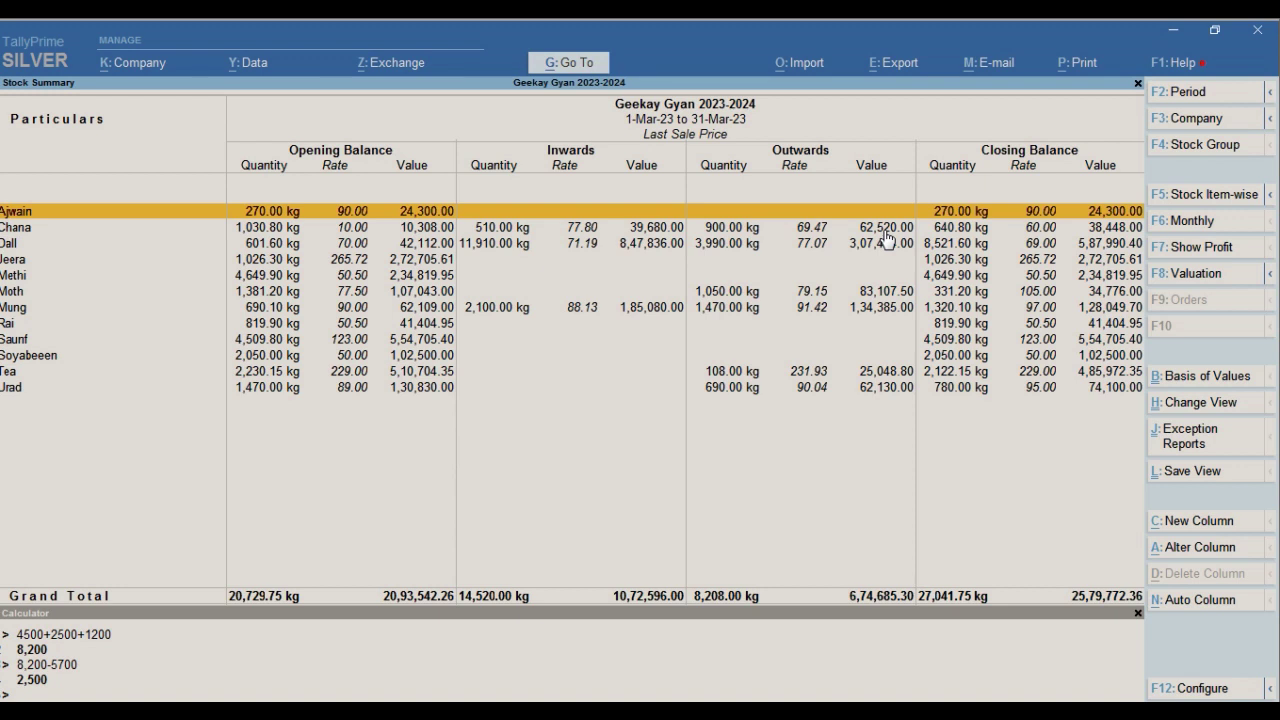
# Step: Drill down from Dall through its monthly summary to the March stock vouchers, then return to the Stock Summary
pyautogui.press('Down')
pyautogui.press('Down')
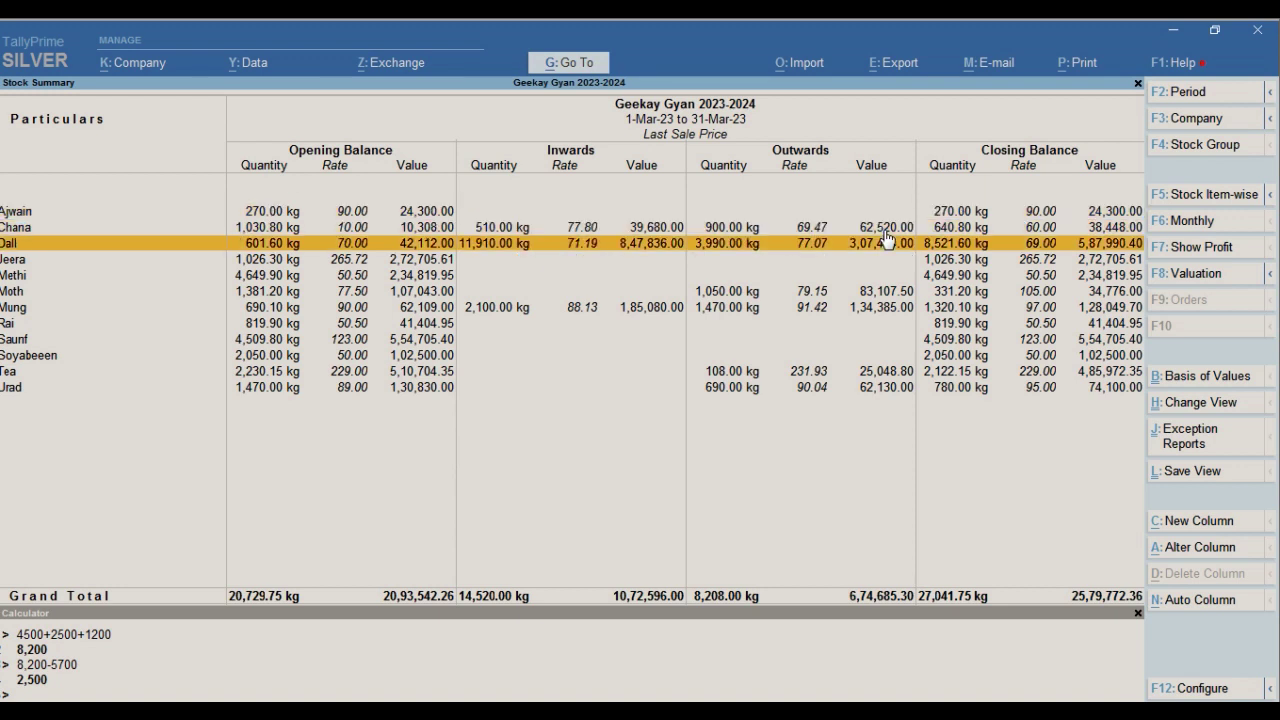
pyautogui.press('Up')
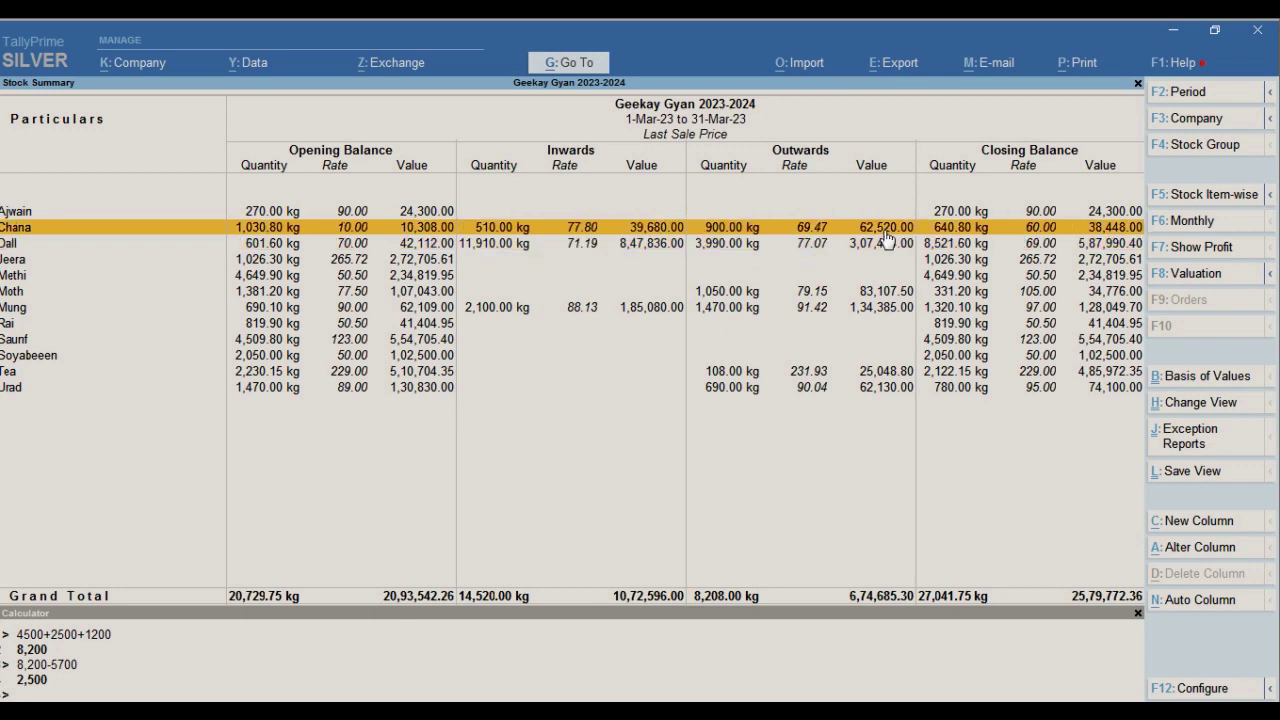
pyautogui.press('Down')
pyautogui.press('Return')
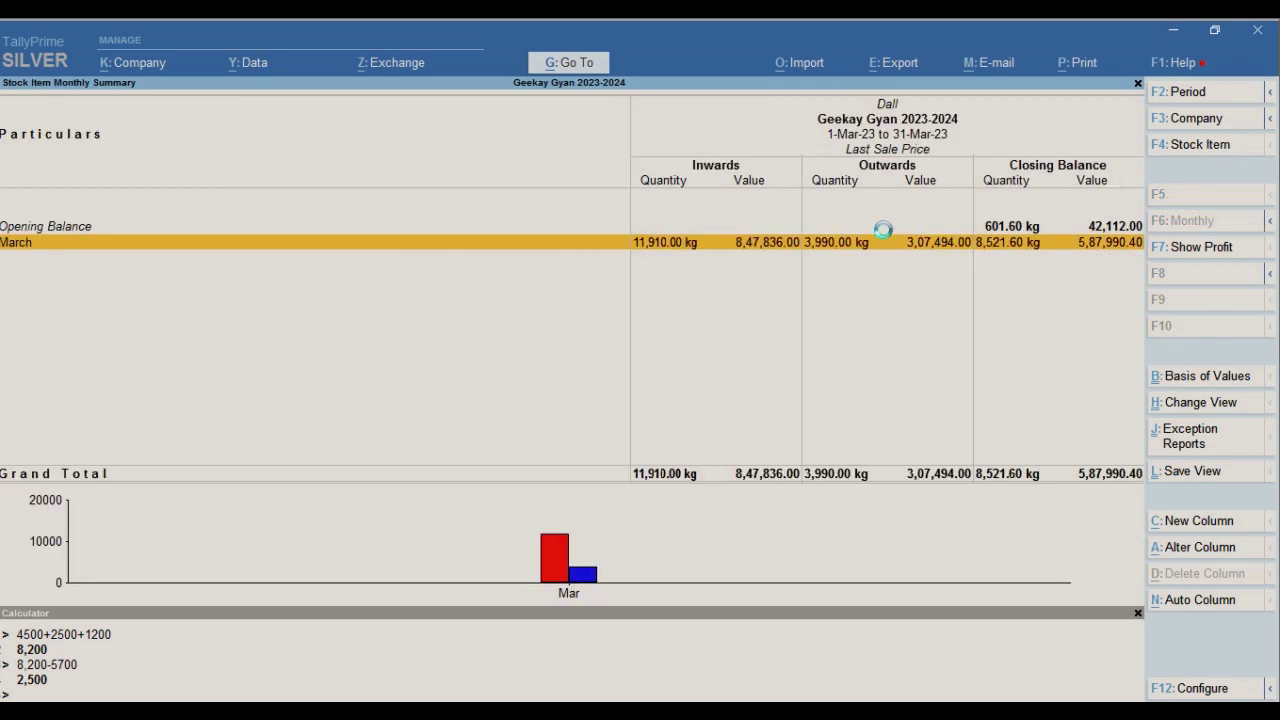
pyautogui.press('Return')
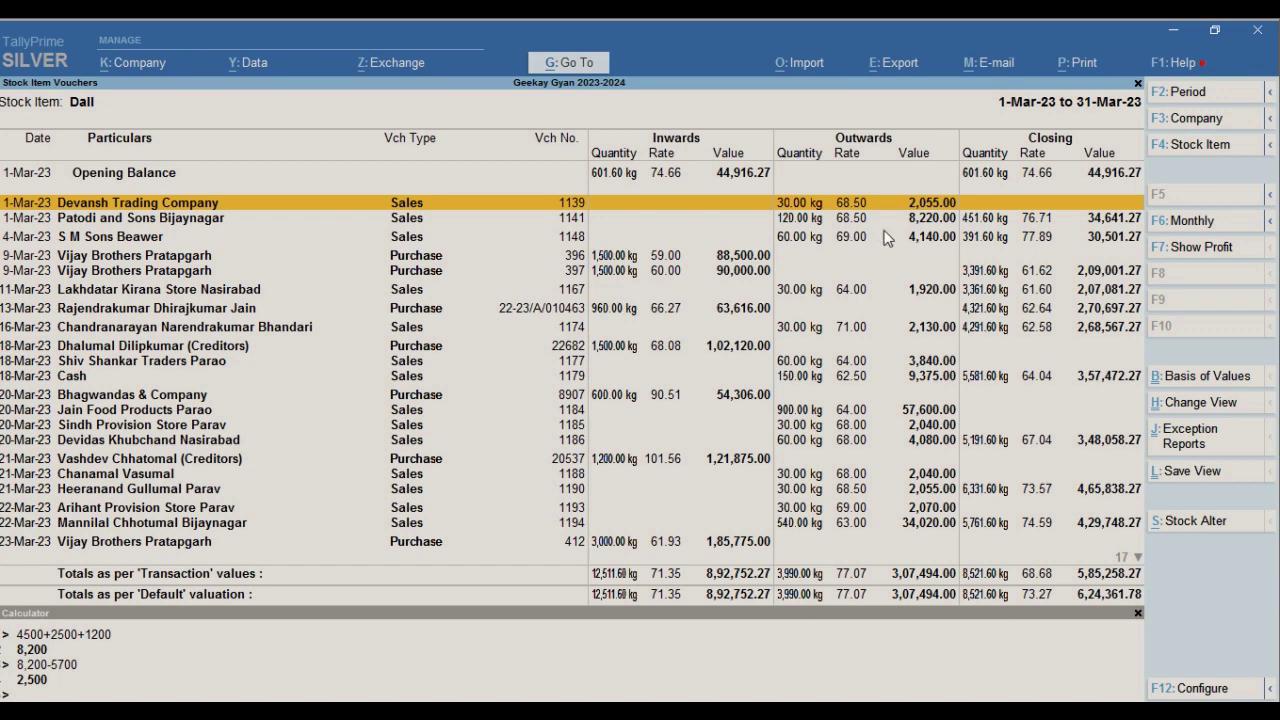
pyautogui.press('Escape')
pyautogui.press('Escape')
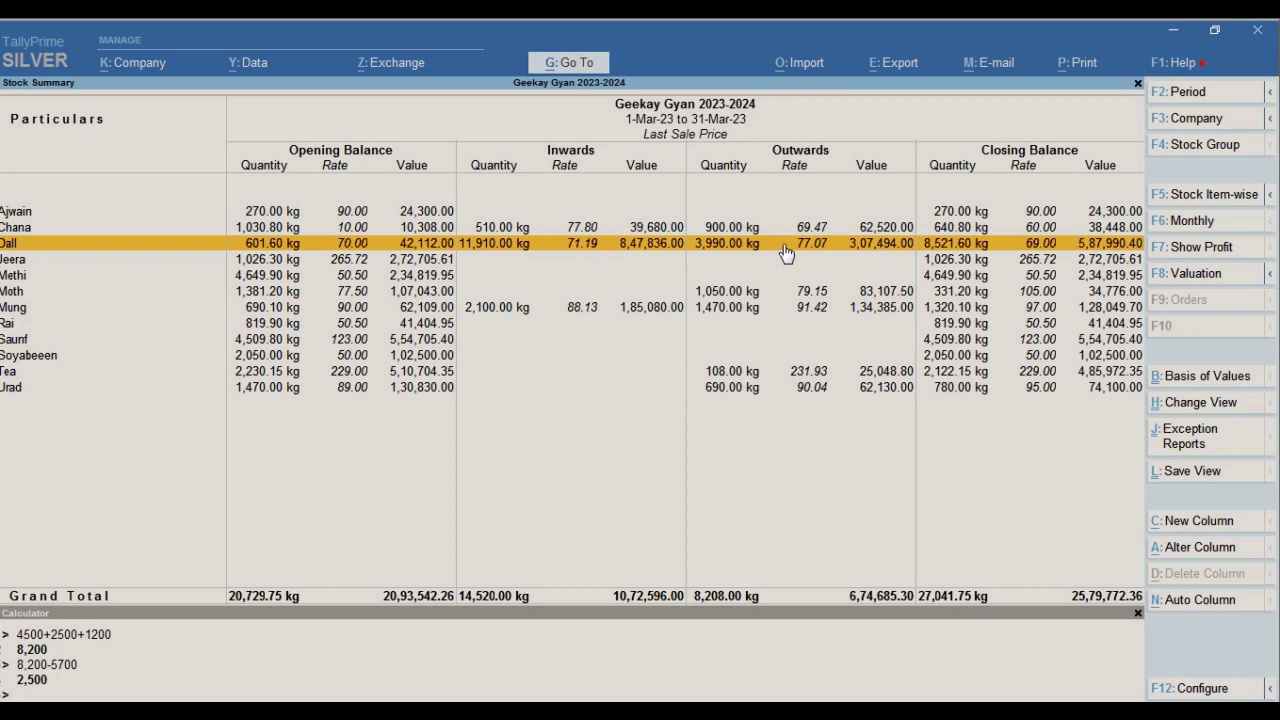
# Step: Reopen Dall's March stock vouchers and examine the rates of the purchase and sales entries throughout the month
pyautogui.press('Return')
pyautogui.press('Return')
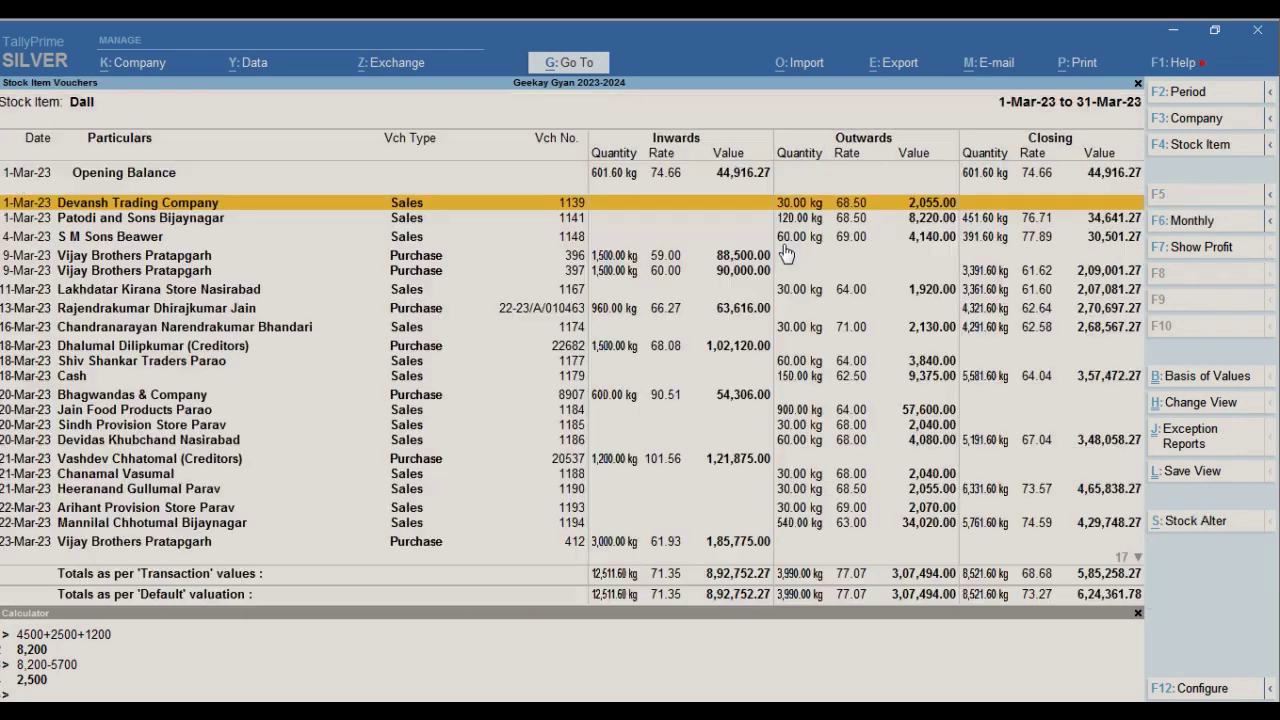
pyautogui.press('Down')
pyautogui.press('Down')
pyautogui.press('Down')
pyautogui.press('Down')
pyautogui.press('Down')
pyautogui.press('Down')
pyautogui.press('Down')
pyautogui.press('Down')
pyautogui.press('Down')
pyautogui.press('Down')
pyautogui.press('Down')
pyautogui.press('Down')
pyautogui.press('Down')
pyautogui.press('Down')
pyautogui.press('Down')
pyautogui.press('Down')
pyautogui.press('Down')
pyautogui.press('Down')
pyautogui.press('Down')
pyautogui.press('Down')
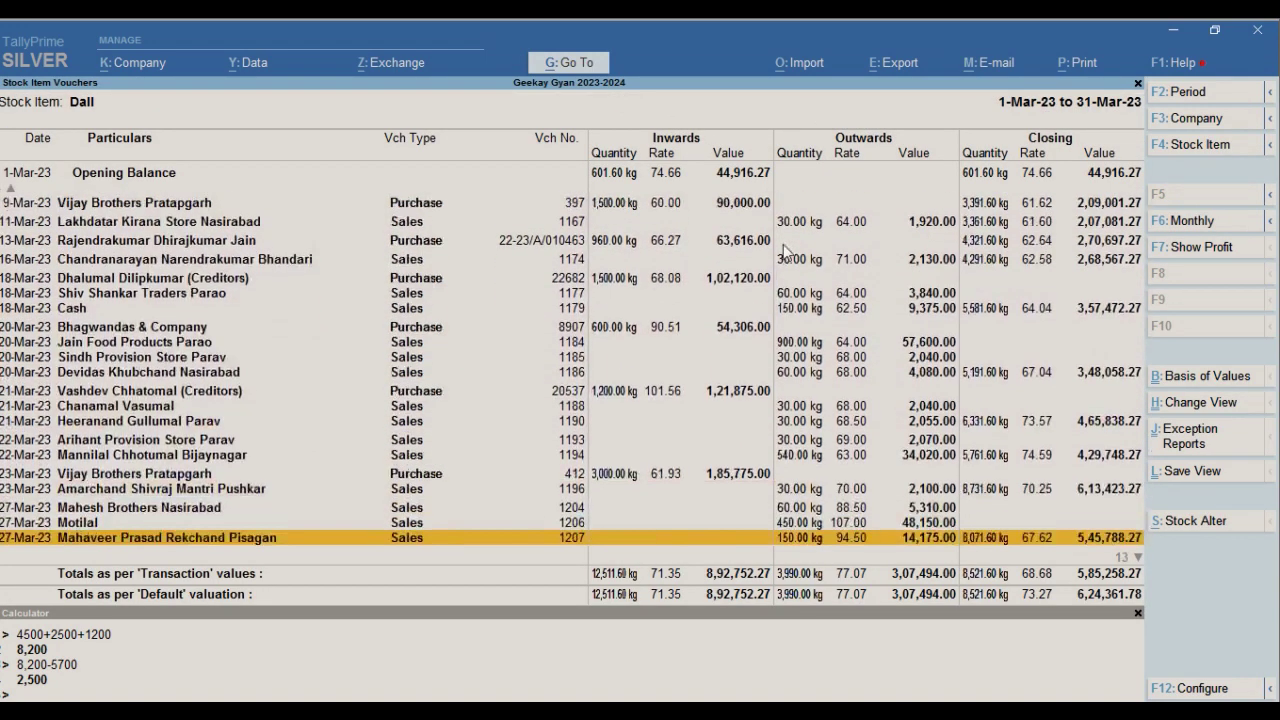
pyautogui.press('Up')
pyautogui.press('Up')
pyautogui.press('Up')
pyautogui.press('Up')
pyautogui.press('Up')
pyautogui.press('Up')
pyautogui.press('Up')
pyautogui.press('Up')
pyautogui.press('Up')
pyautogui.press('Up')
pyautogui.press('Up')
pyautogui.press('Up')
pyautogui.press('Up')
pyautogui.press('Up')
pyautogui.press('Up')
pyautogui.press('Up')
pyautogui.press('Up')
pyautogui.press('Up')
pyautogui.press('Up')
pyautogui.press('Up')
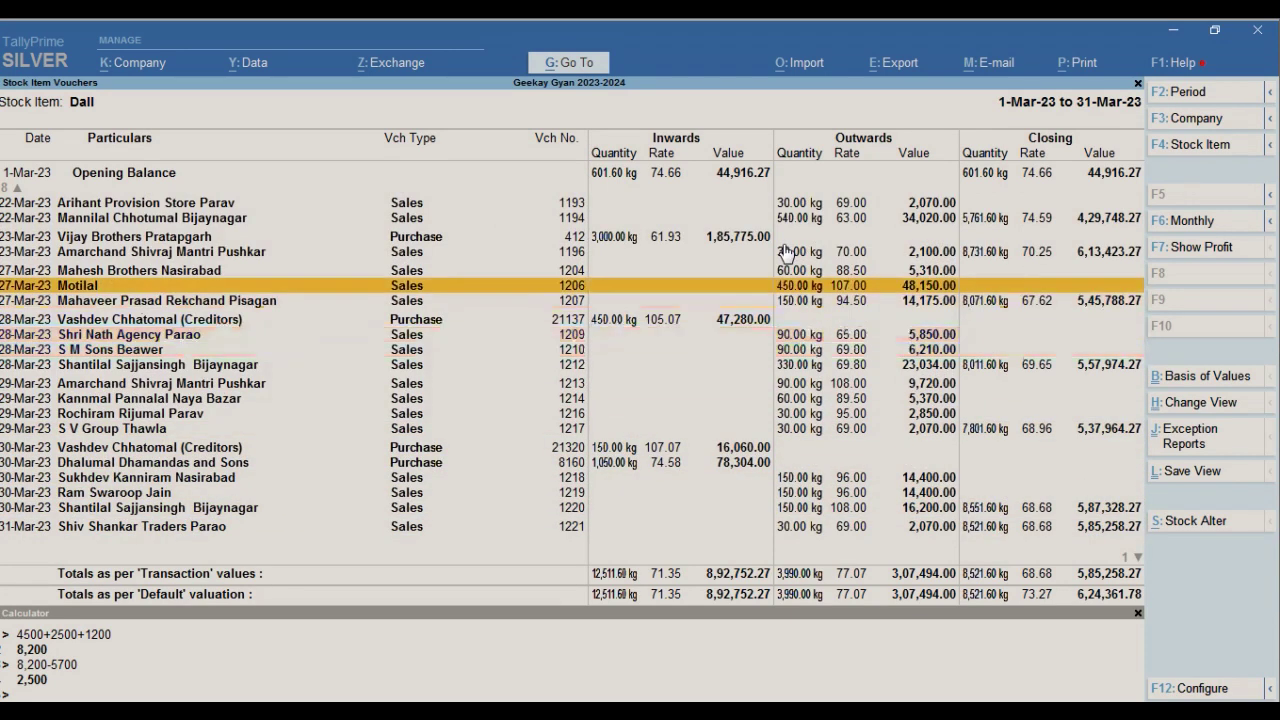
# Step: Go back to Dall's monthly summary and change its view to Daily
pyautogui.press('Escape')
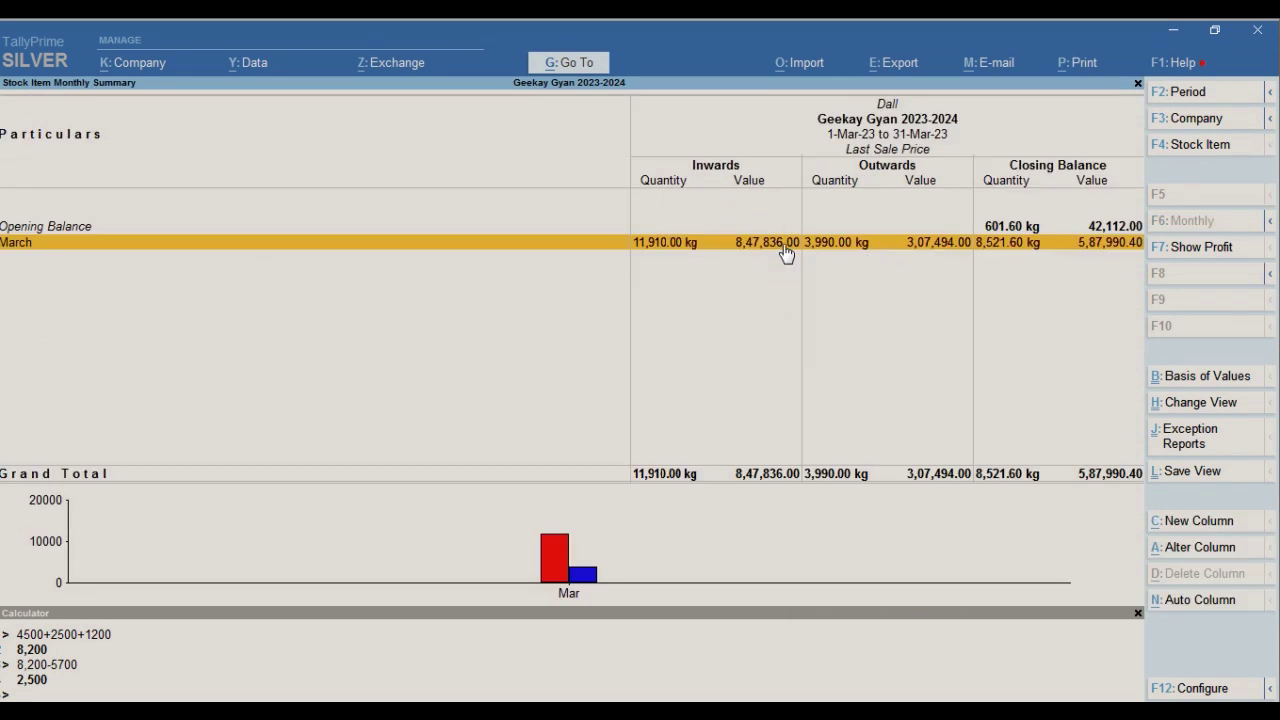
pyautogui.hotkey('ctrl', 'h')
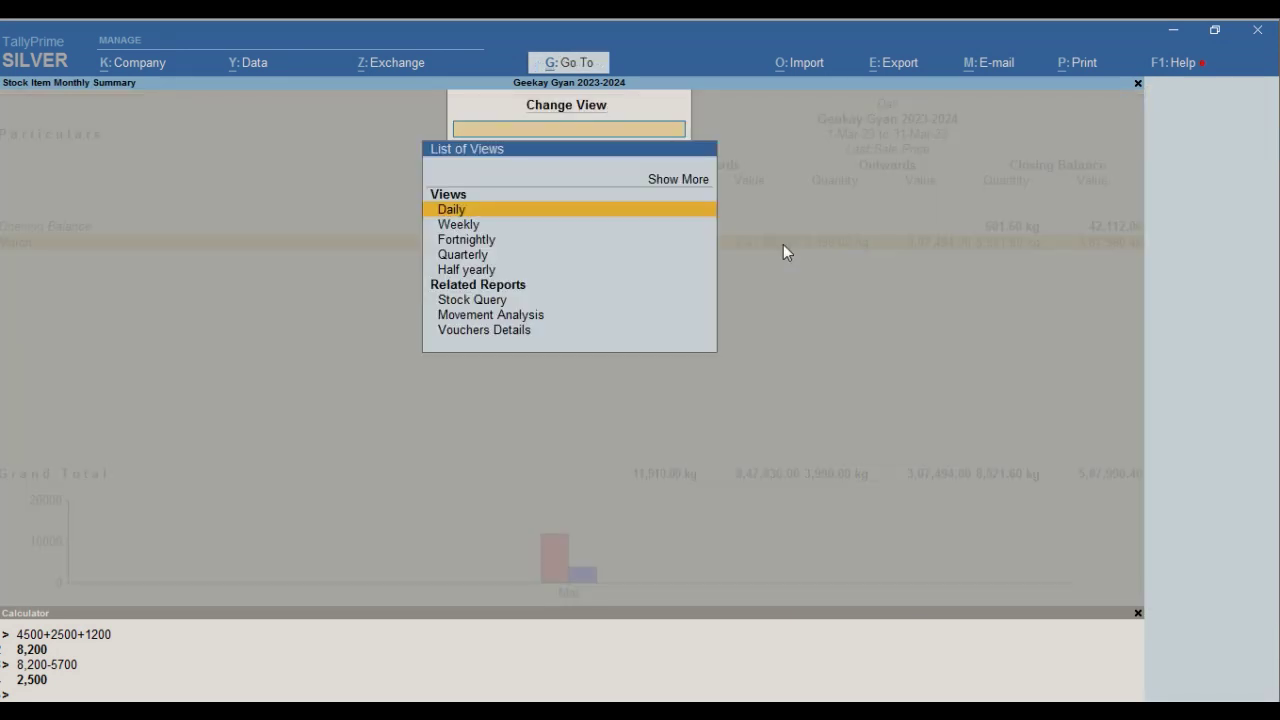
pyautogui.press('Down')
pyautogui.press('Down')
pyautogui.press('Up')
pyautogui.press('Up')
pyautogui.press('Down')
pyautogui.press('Down')
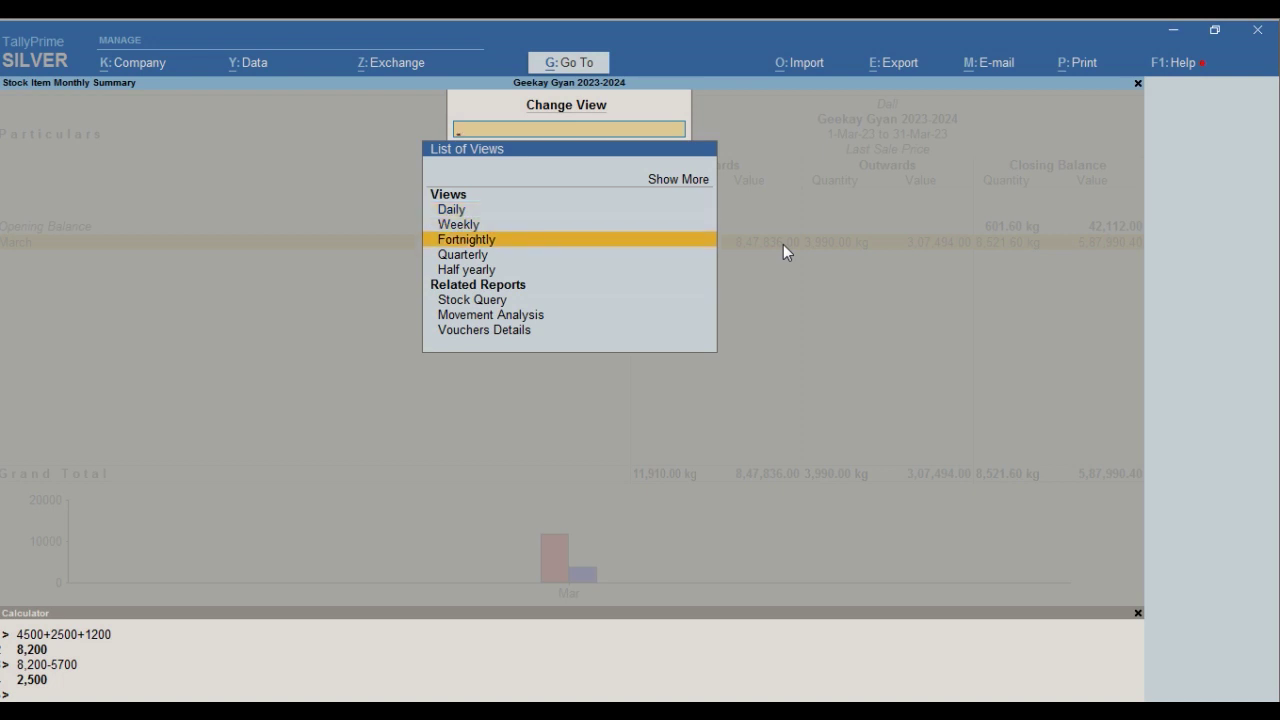
pyautogui.press('Down')
pyautogui.press('Down')
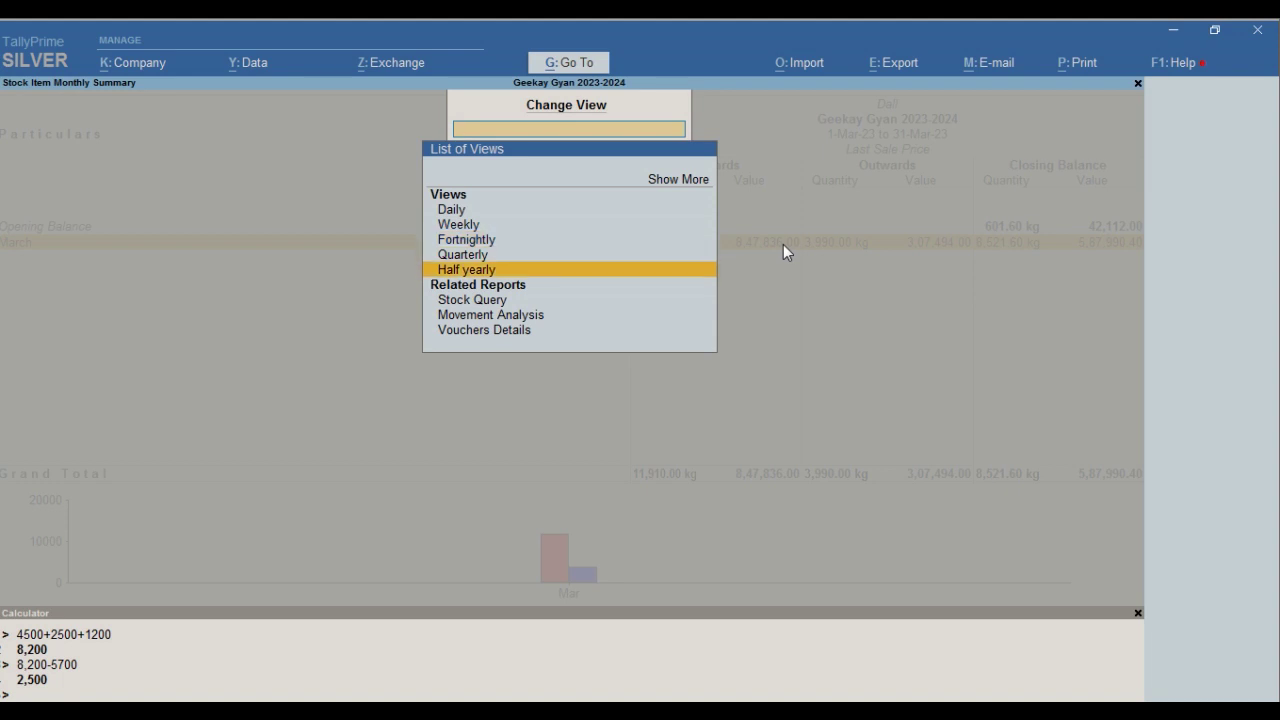
pyautogui.press('Up')
pyautogui.press('Up')
pyautogui.press('Up')
pyautogui.press('Up')
pyautogui.press('Return')
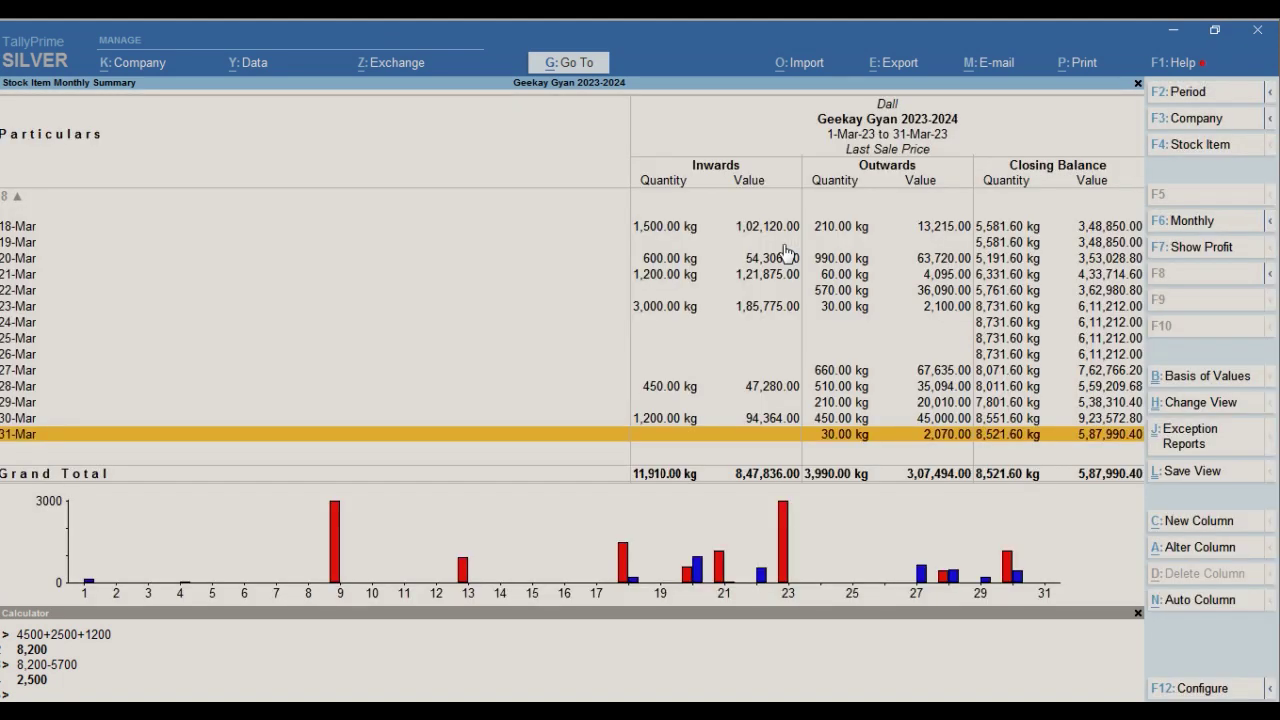
# Step: Examine Dall's day-by-day inward, outward and closing figures from the end of March back to 1-Mar
pyautogui.press('Up')
pyautogui.press('Up')
pyautogui.press('Up')
pyautogui.press('Up')
pyautogui.press('Up')
pyautogui.press('Up')
pyautogui.press('Up')
pyautogui.press('Up')
pyautogui.press('Up')
pyautogui.press('Up')
pyautogui.press('Up')
pyautogui.press('Up')
pyautogui.press('Up')
pyautogui.press('Up')
pyautogui.press('Up')
pyautogui.press('Up')
pyautogui.press('Up')
pyautogui.press('Up')
pyautogui.press('Up')
pyautogui.press('Up')
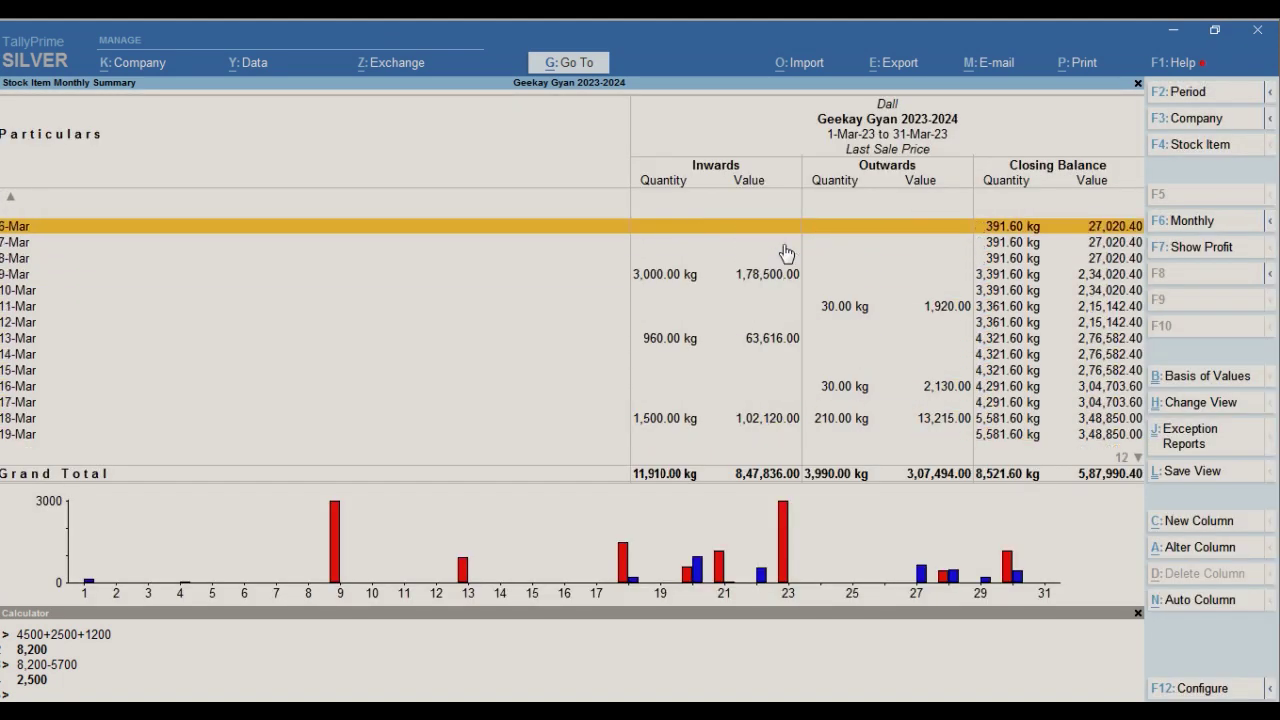
pyautogui.press('Down')
pyautogui.press('Down')
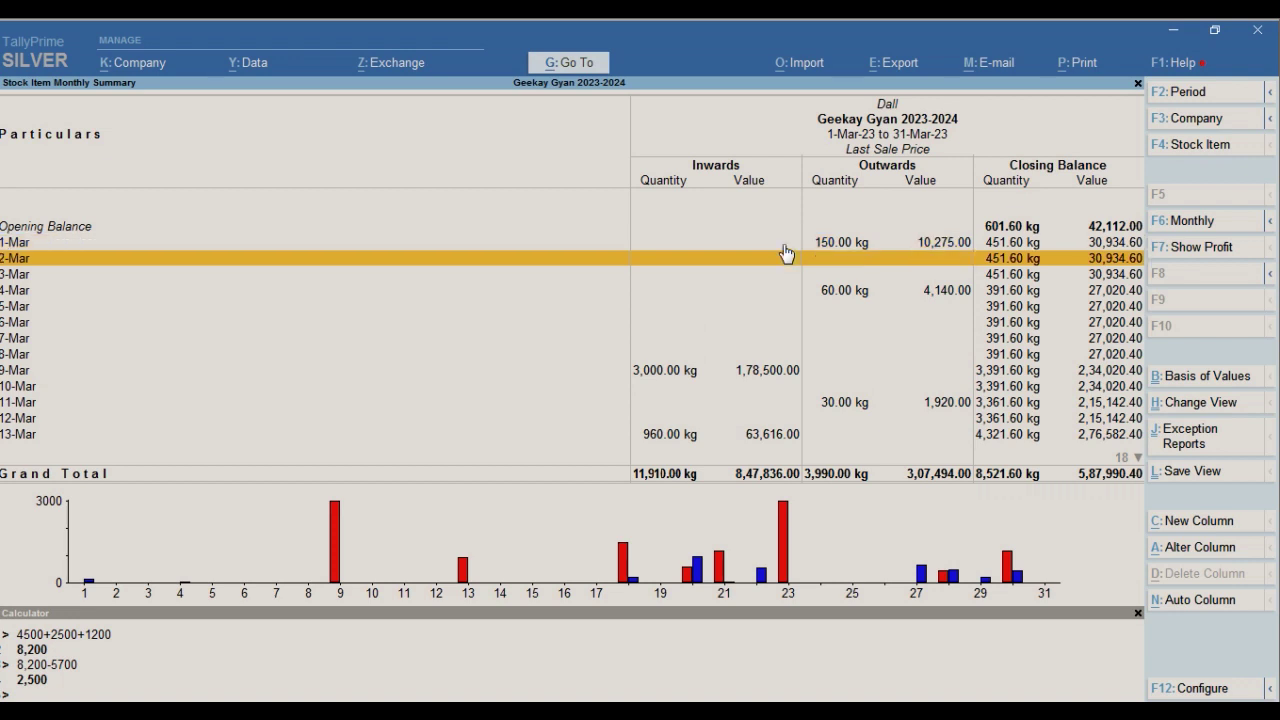
pyautogui.press('Up')
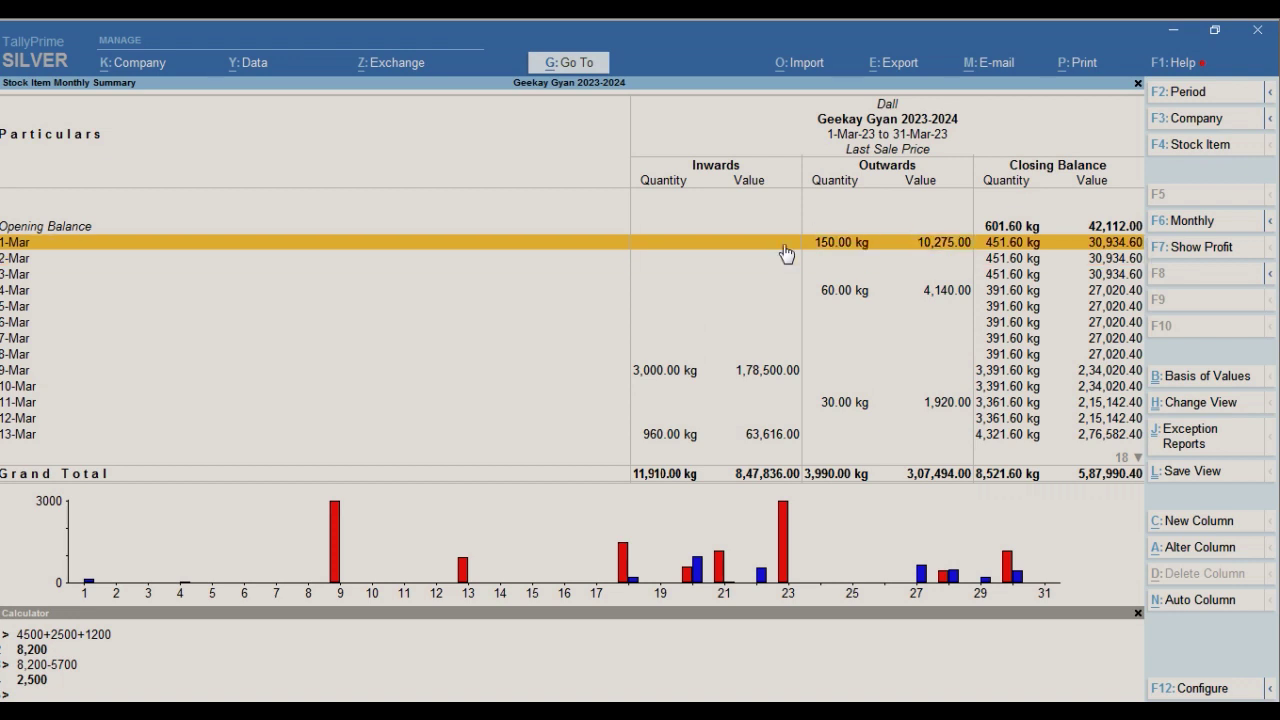
# Step: Examine Dall's day-by-day inward, outward and closing figures from 1-Mar through 18-Mar
pyautogui.press('Down')
pyautogui.press('Up')
pyautogui.press('Down')
pyautogui.press('Down')
pyautogui.press('Down')
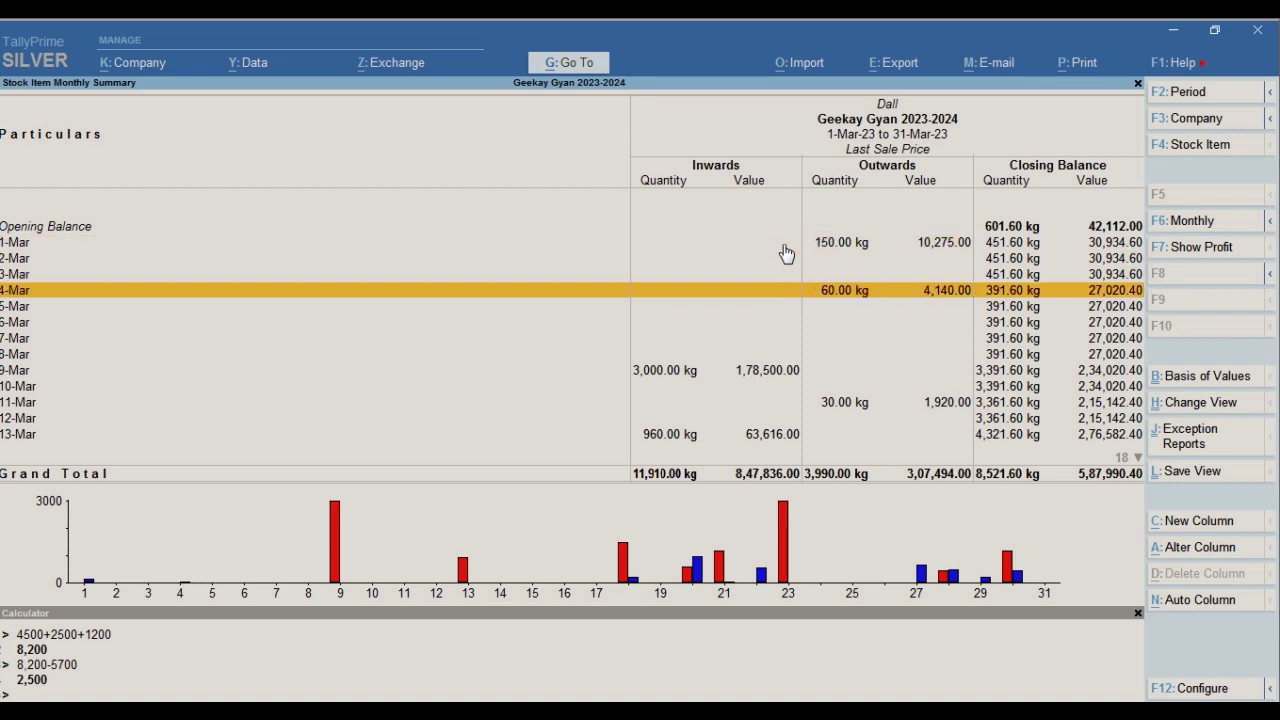
pyautogui.press('Up')
pyautogui.press('Up')
pyautogui.press('Down')
pyautogui.press('Down')
pyautogui.press('Down')
pyautogui.press('Down')
pyautogui.press('Down')
pyautogui.press('Down')
pyautogui.press('Down')
pyautogui.press('Down')
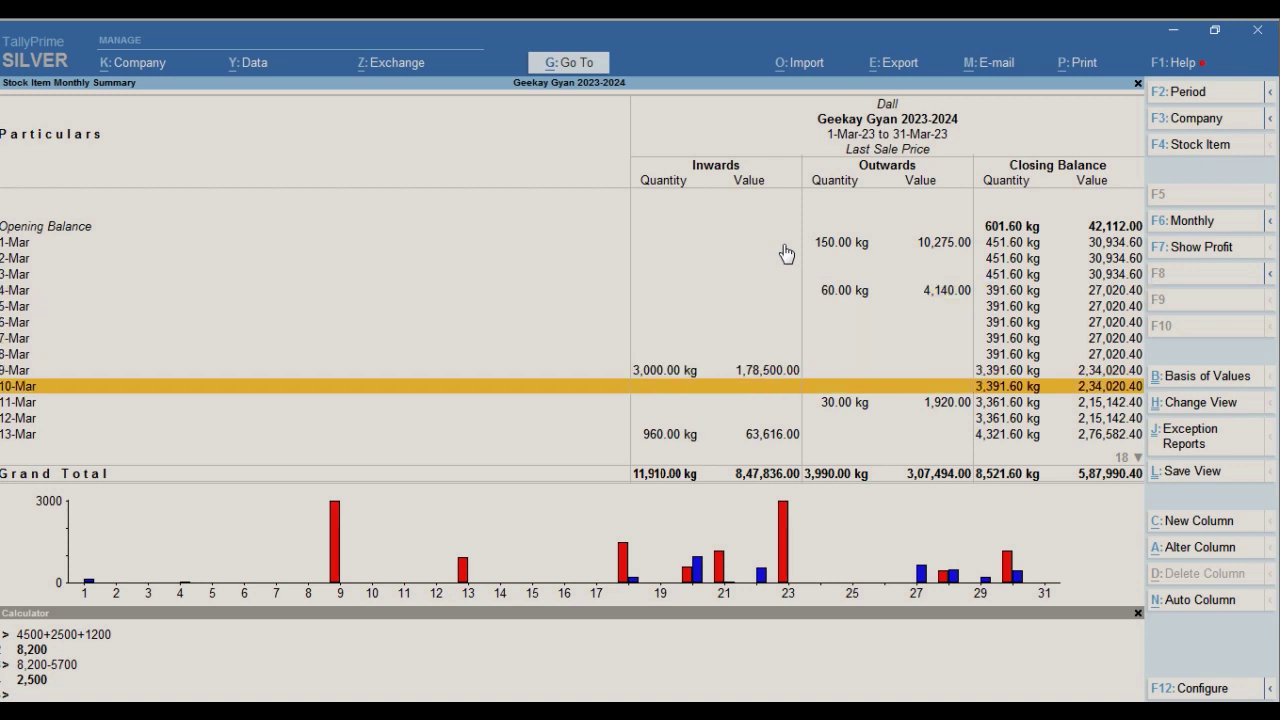
pyautogui.press('Down')
pyautogui.press('Down')
pyautogui.press('Down')
pyautogui.press('Down')
pyautogui.press('Down')
pyautogui.press('Down')
pyautogui.press('Down')
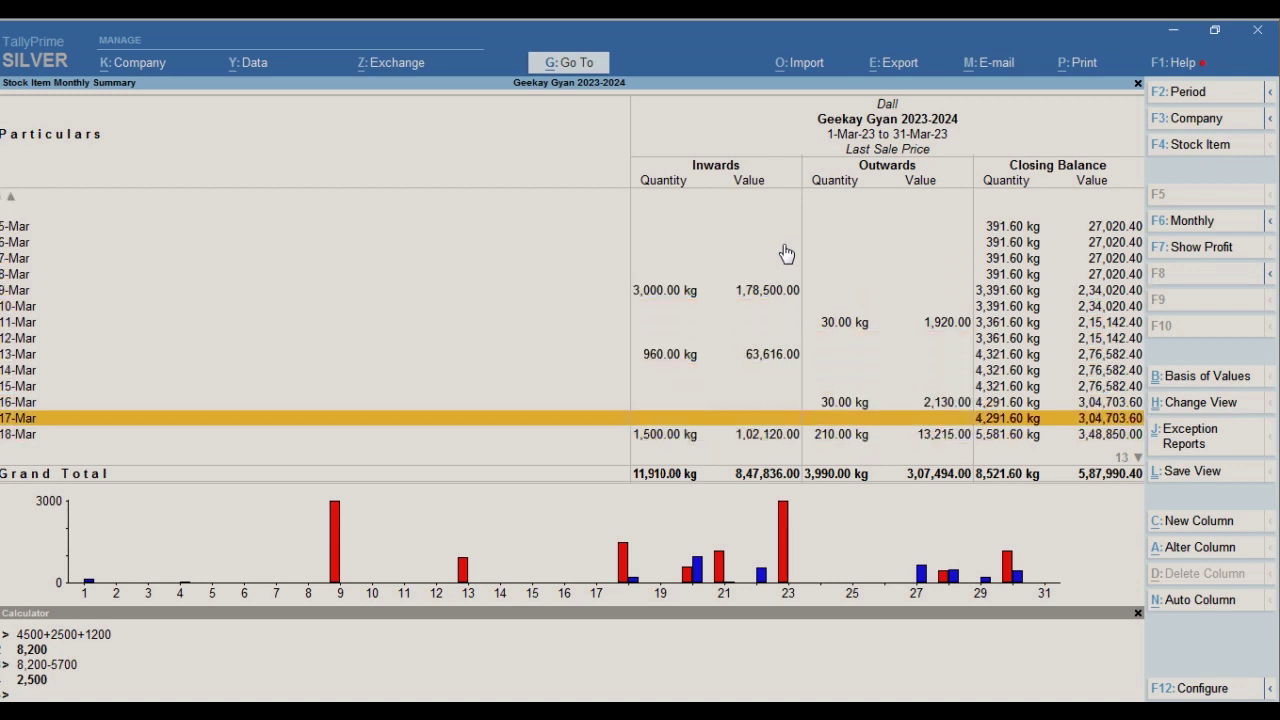
pyautogui.press('Down')
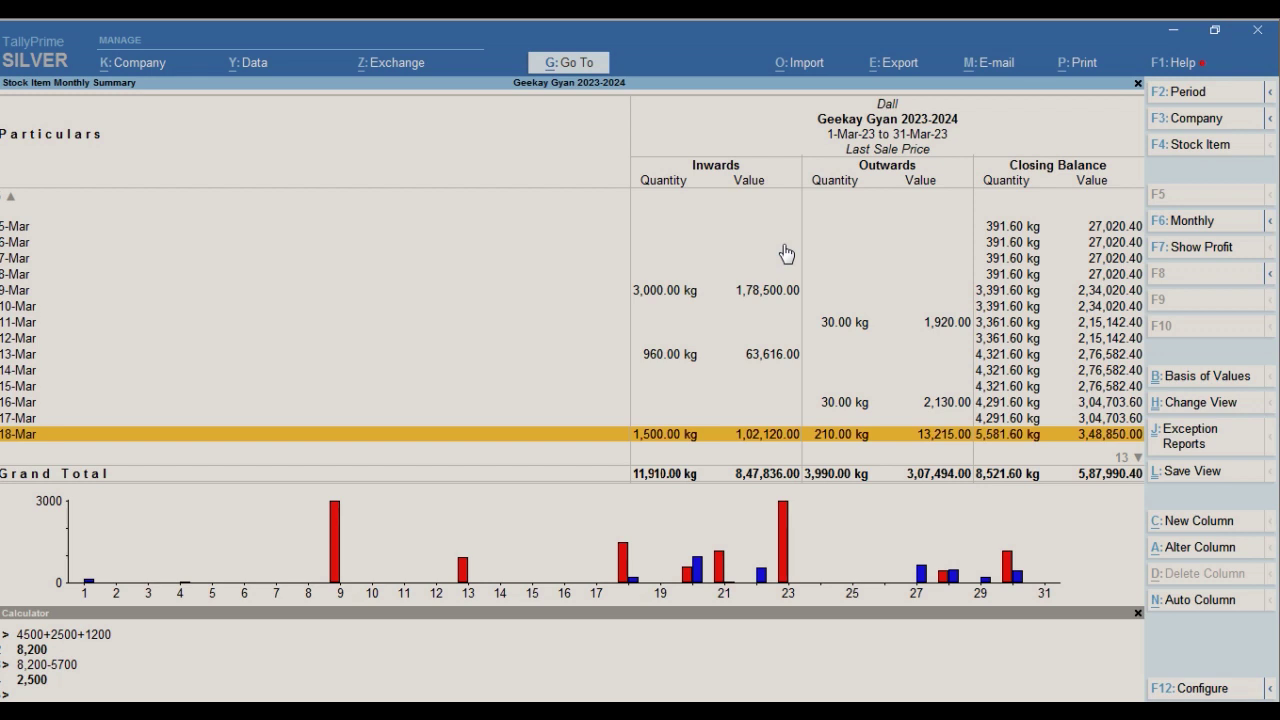
# Step: Open Dall's 18-Mar stock vouchers, view the first sales voucher there and return to the daily summary
pyautogui.press('Return')
pyautogui.press('Down')
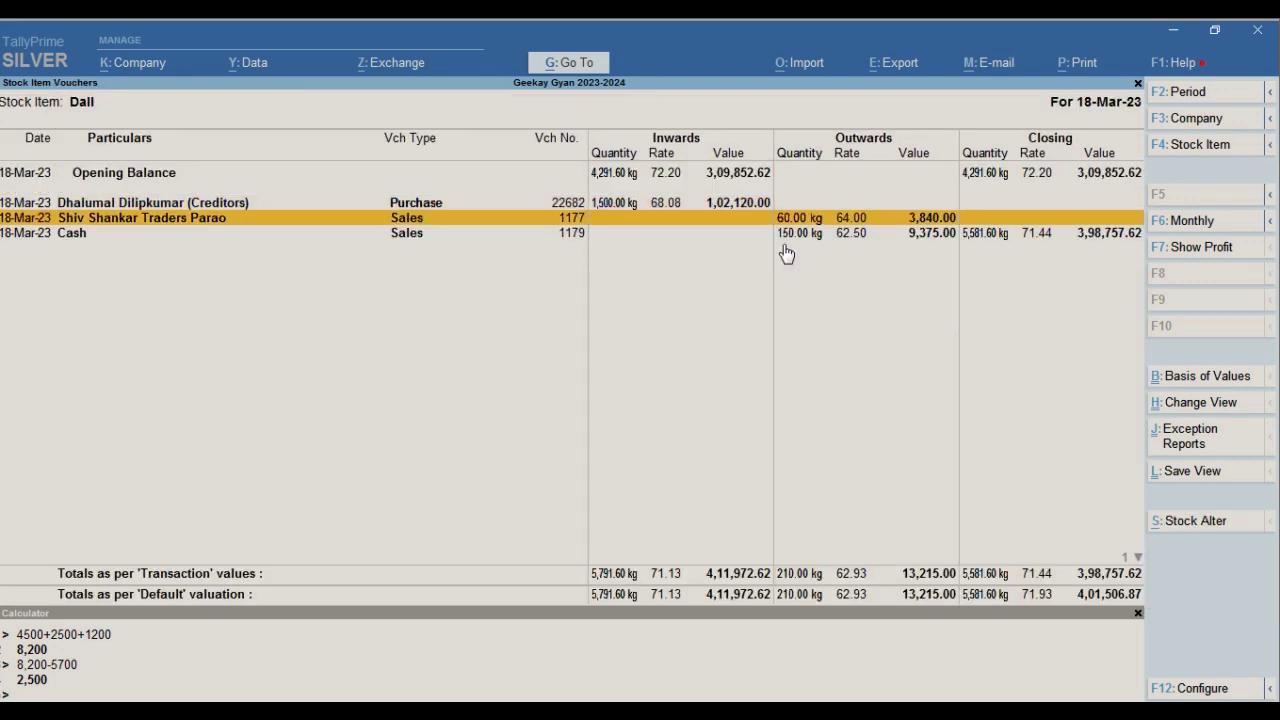
pyautogui.press('Return')
pyautogui.press('Escape')
pyautogui.press('Escape')
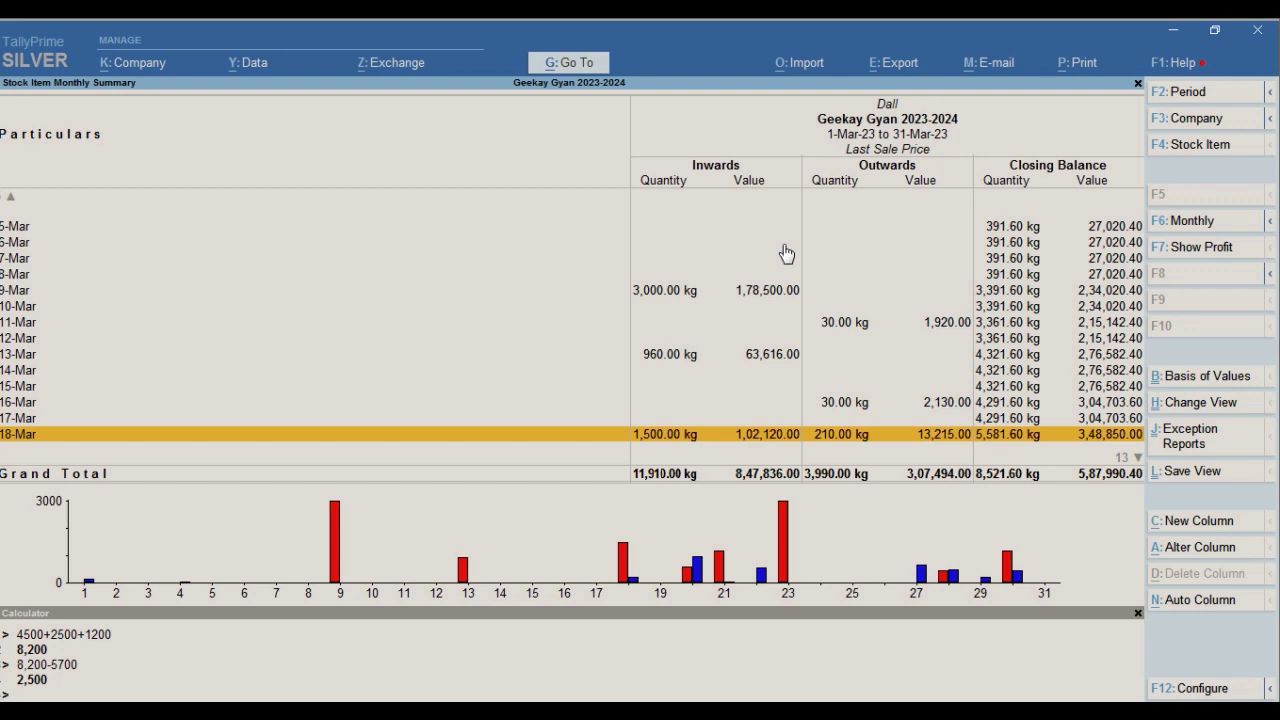
# Step: Leave Dall's summary, reopen the Stock Summary for the full year and look over the closing balances of the items
pyautogui.press('Escape')
pyautogui.press('Escape')
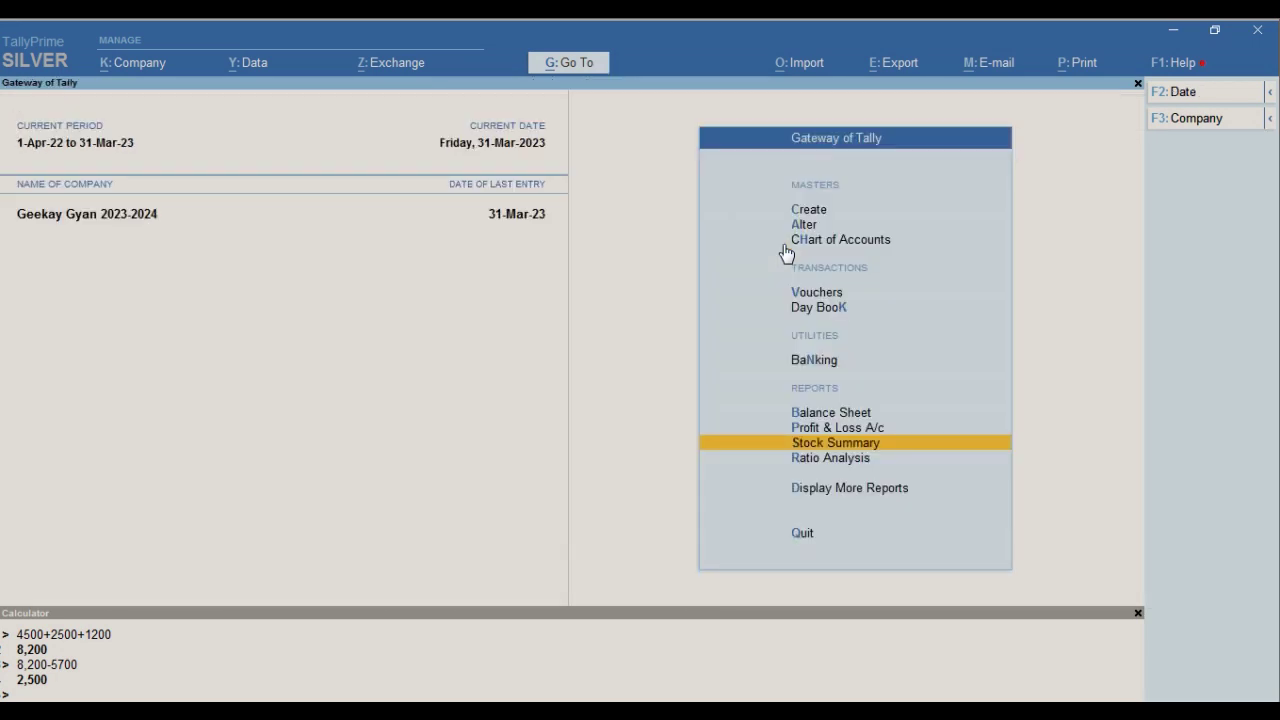
pyautogui.press('Return')
pyautogui.press('Down')
pyautogui.press('Down')
pyautogui.press('Down')
pyautogui.press('Down')
pyautogui.press('Down')
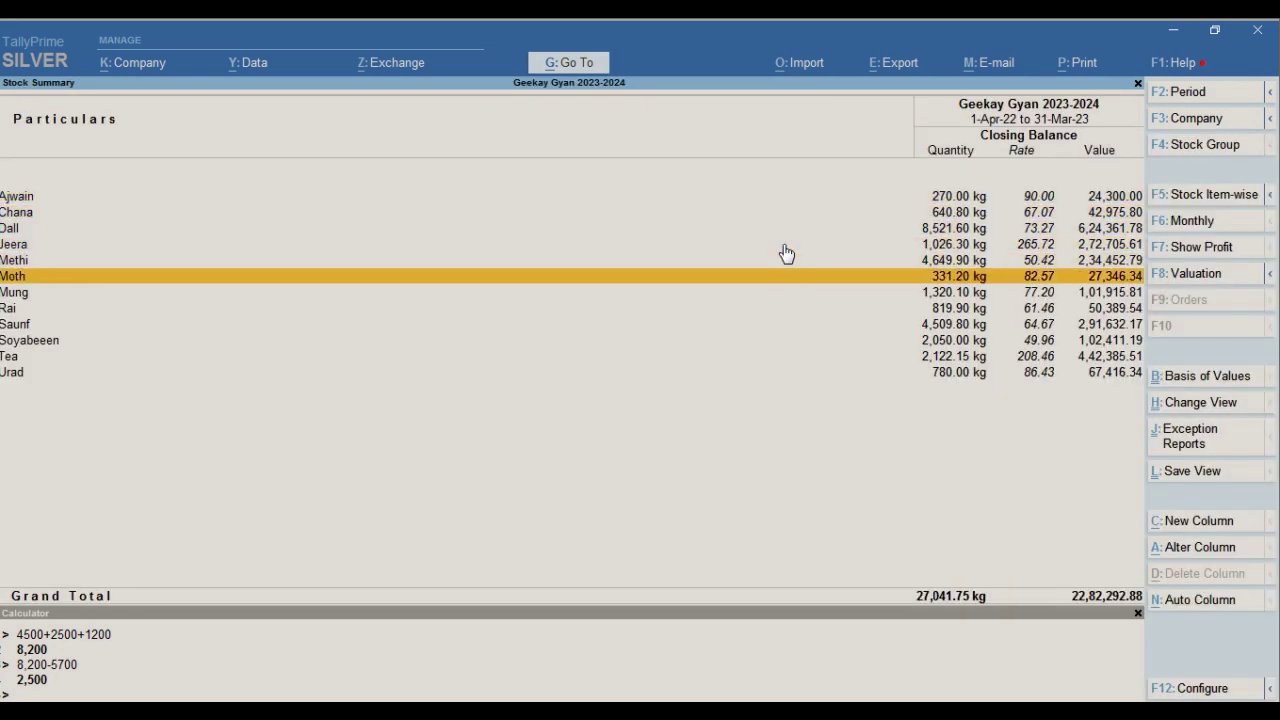
pyautogui.press('Home')
pyautogui.press('Down')
pyautogui.press('Down')
pyautogui.press('Down')
pyautogui.press('End')
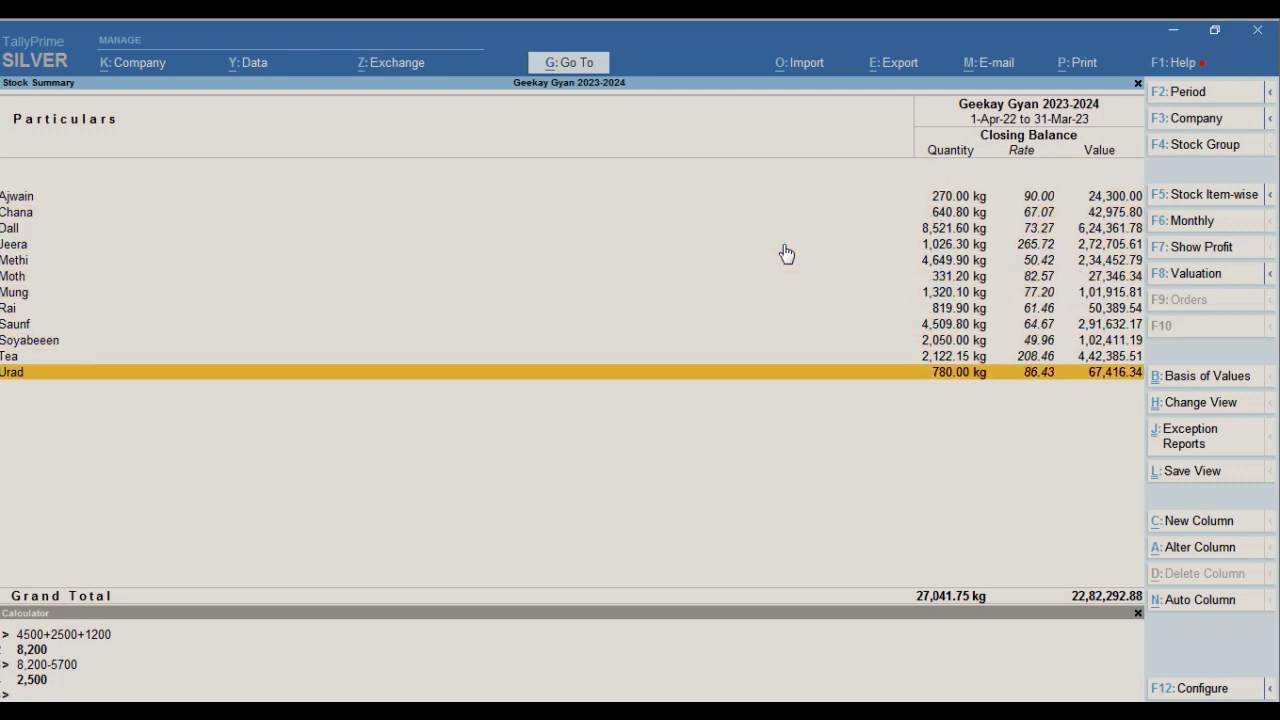
pyautogui.press('Up')
pyautogui.press('Up')
pyautogui.press('Up')
pyautogui.press('Up')
pyautogui.press('Up')
pyautogui.press('Up')
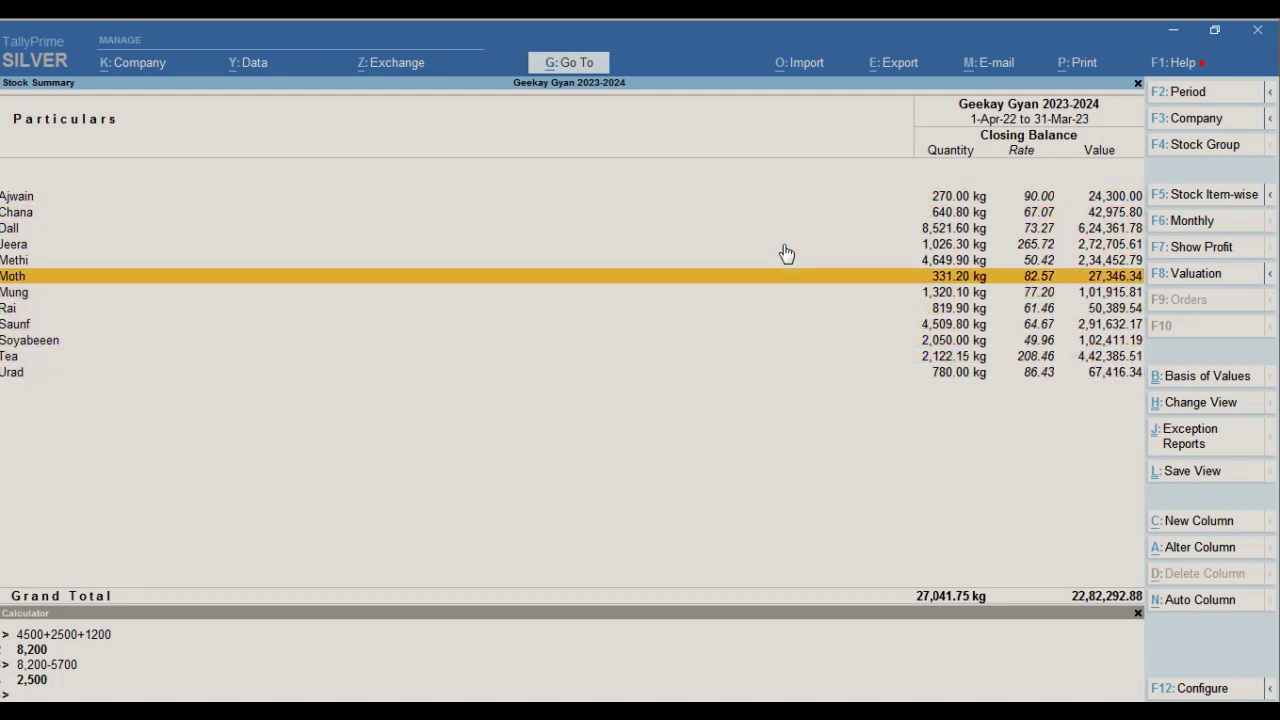
# Step: Drill down from Moth through March to its 1-Mar sales voucher, and return to the Gateway of Tally
pyautogui.press('Return')
pyautogui.press('Return')
pyautogui.press('Return')
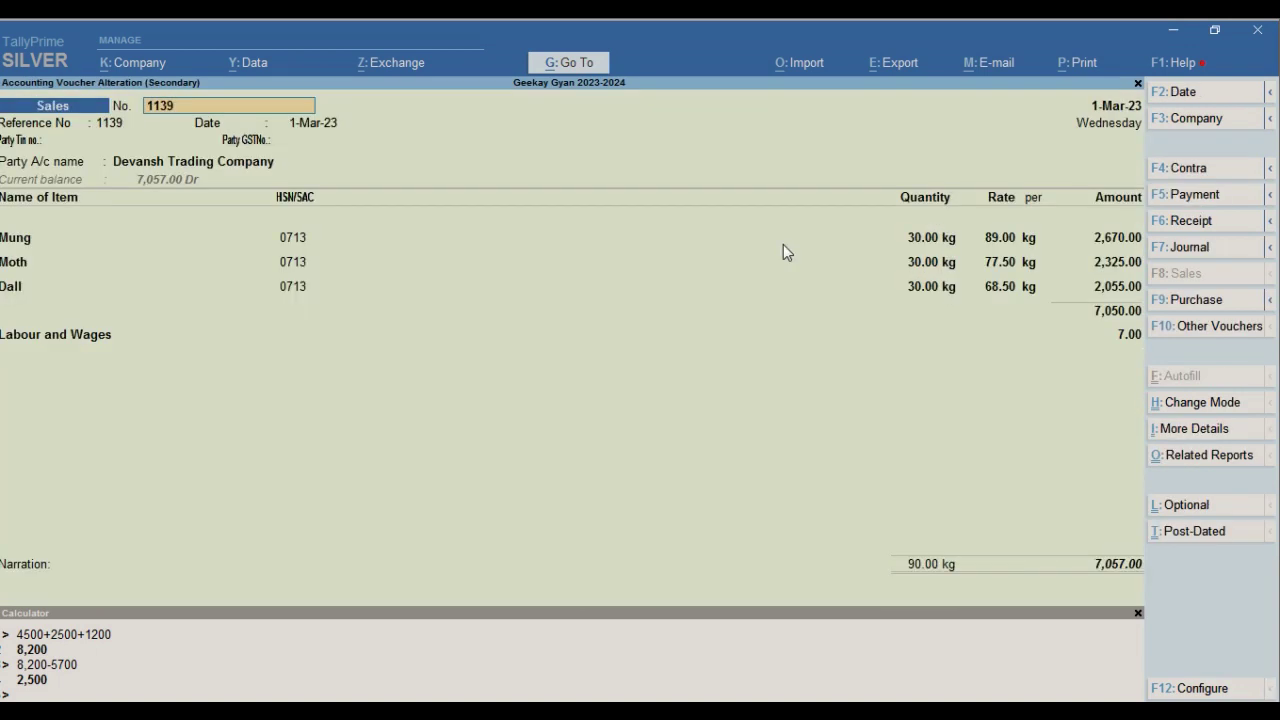
pyautogui.press('Escape')
pyautogui.press('Escape')
pyautogui.press('Escape')
pyautogui.press('Escape')
pyautogui.press('Escape')
pyautogui.press('Escape')
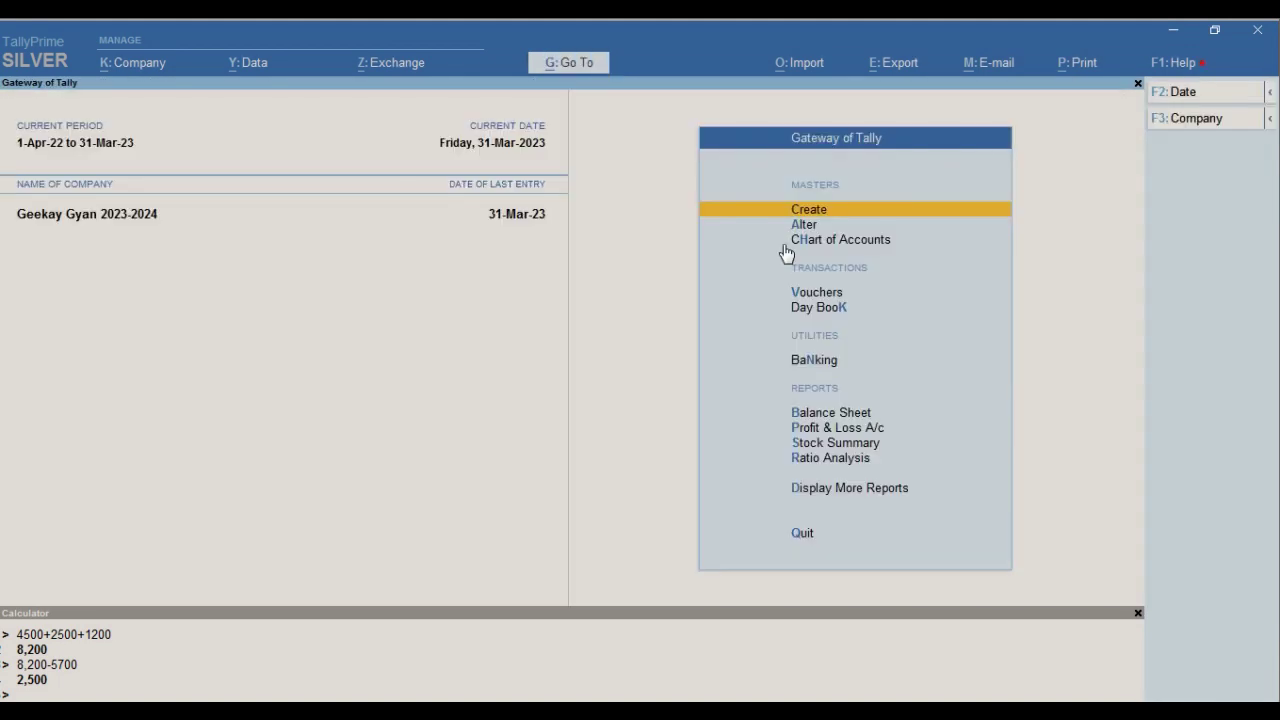
# Step: Start a sales voucher numbered 252222 with reference number 252222, dated 31-Mar-23, for the Cash party account
pyautogui.write('v')
pyautogui.write('252521')
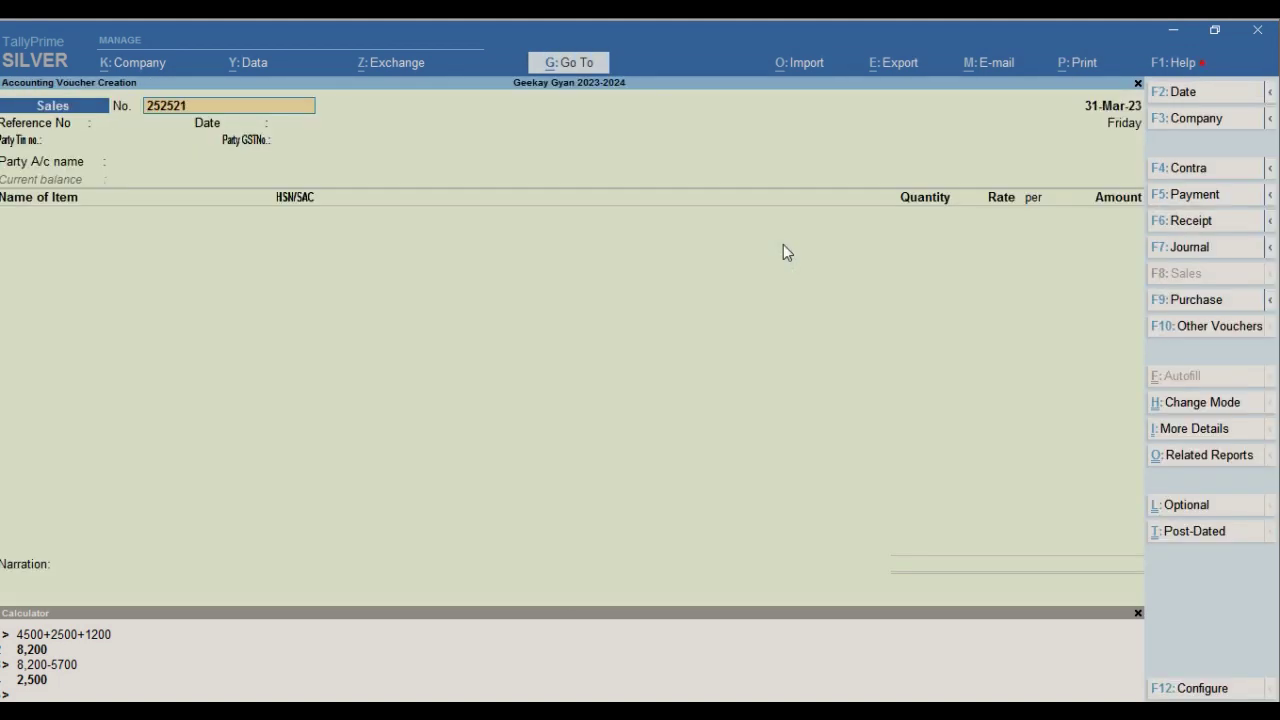
pyautogui.press('BackSpace')
pyautogui.press('BackSpace')
pyautogui.press('BackSpace')
pyautogui.press('BackSpace')
pyautogui.write('2222')
pyautogui.press('Return')
pyautogui.write('252222')
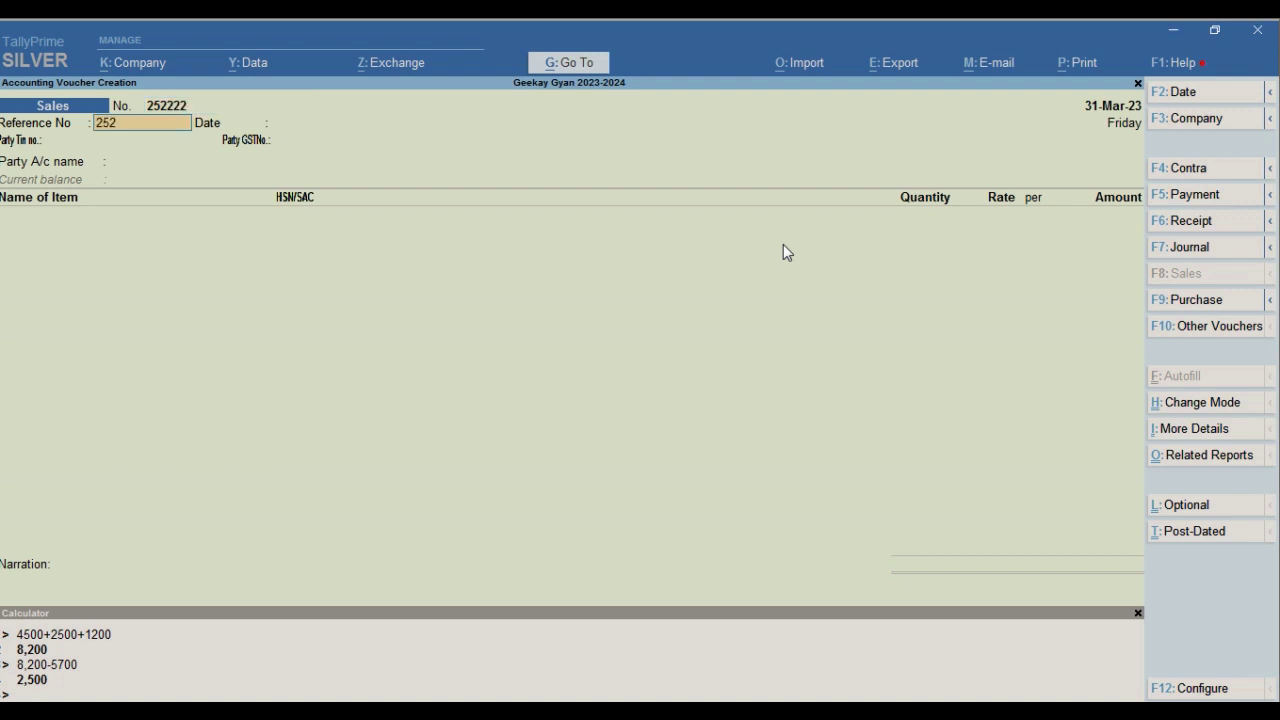
pyautogui.press('Return')
pyautogui.press('Return')
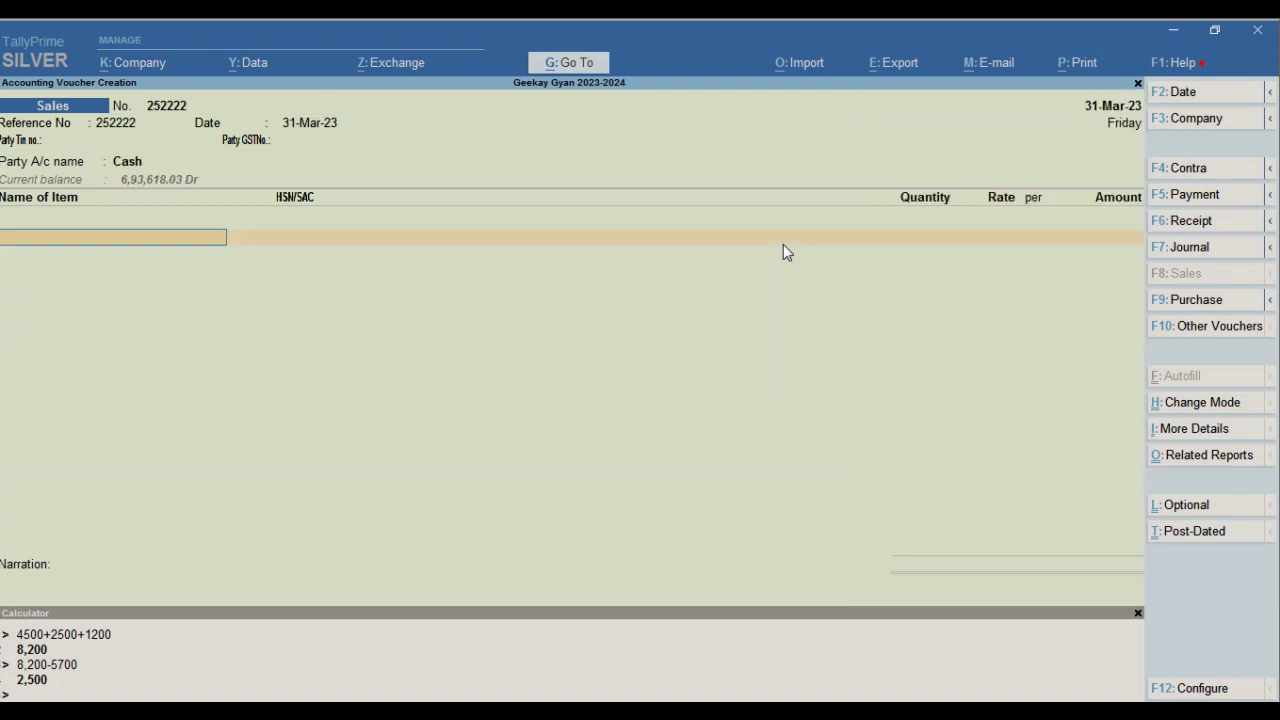
# Step: Add 330 kg of Moth at a rate of 105.00 per kg, save the sales voucher and leave voucher entry
pyautogui.write('Moth')
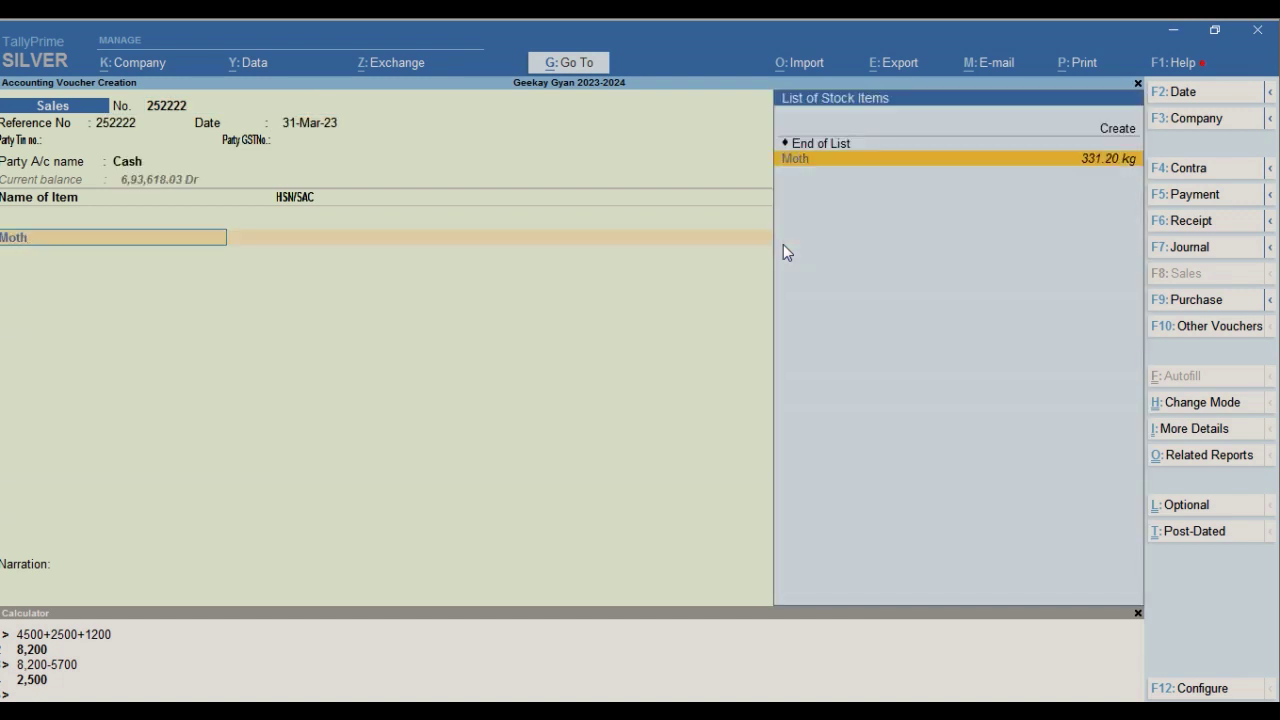
pyautogui.press('Return')
pyautogui.write('330')
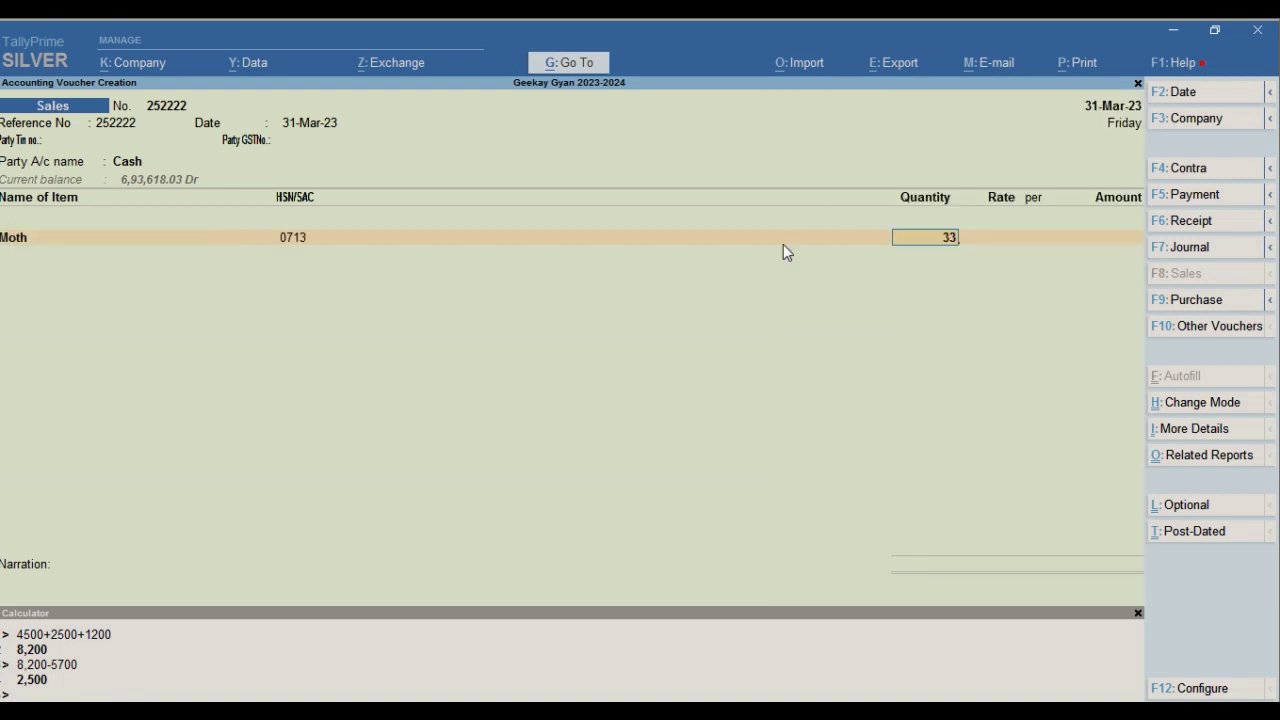
pyautogui.press('Return')
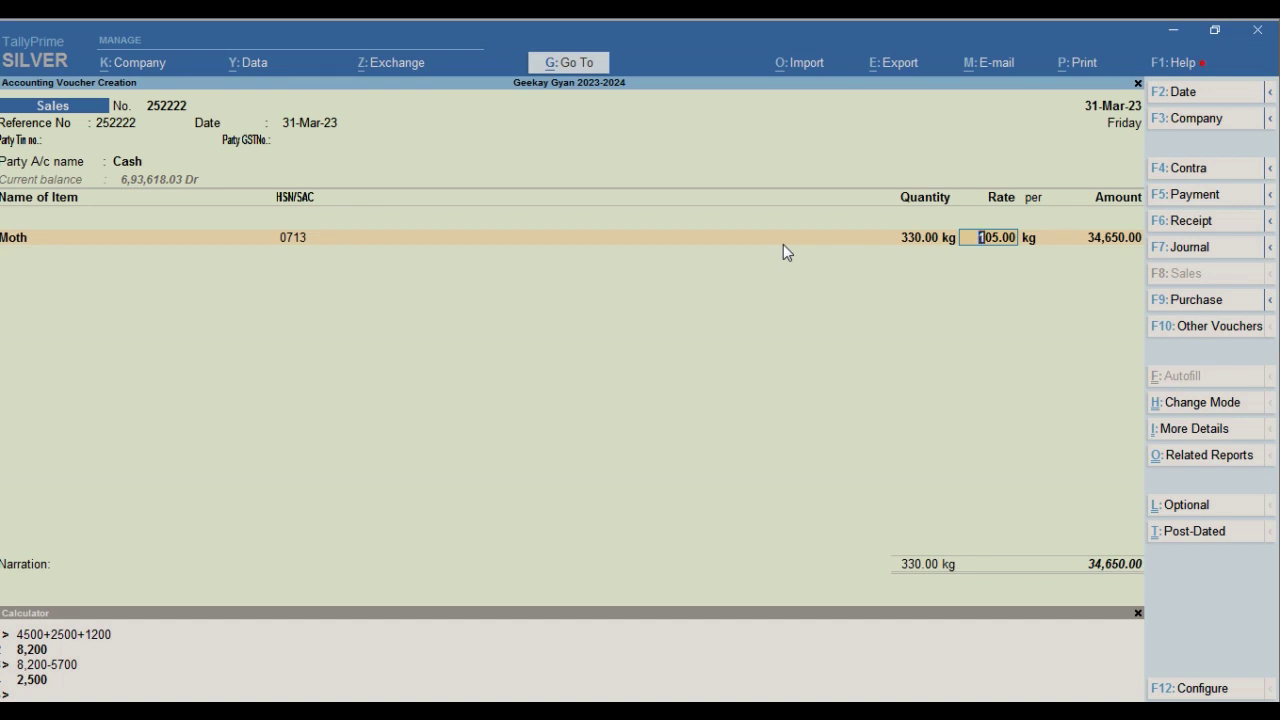
pyautogui.press('Return')
pyautogui.press('Return')
pyautogui.press('Return')
pyautogui.press('Return')
pyautogui.press('Return')
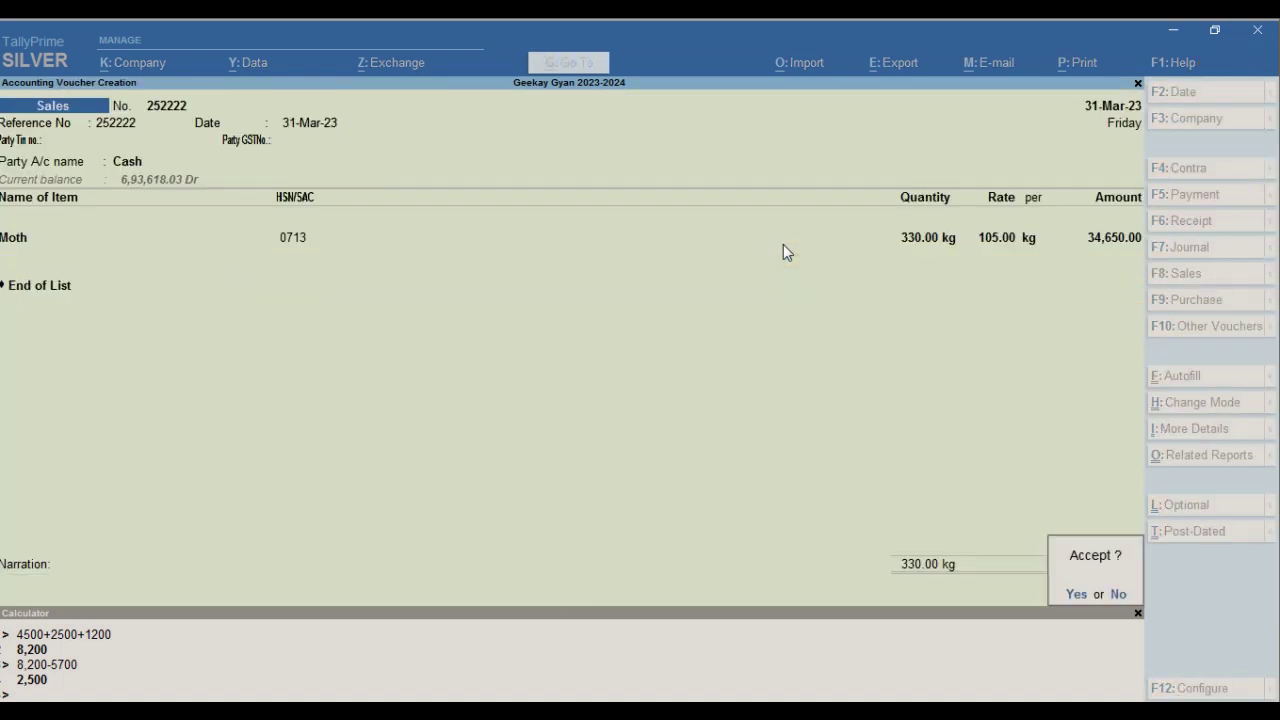
pyautogui.press('Return')
pyautogui.press('Escape')
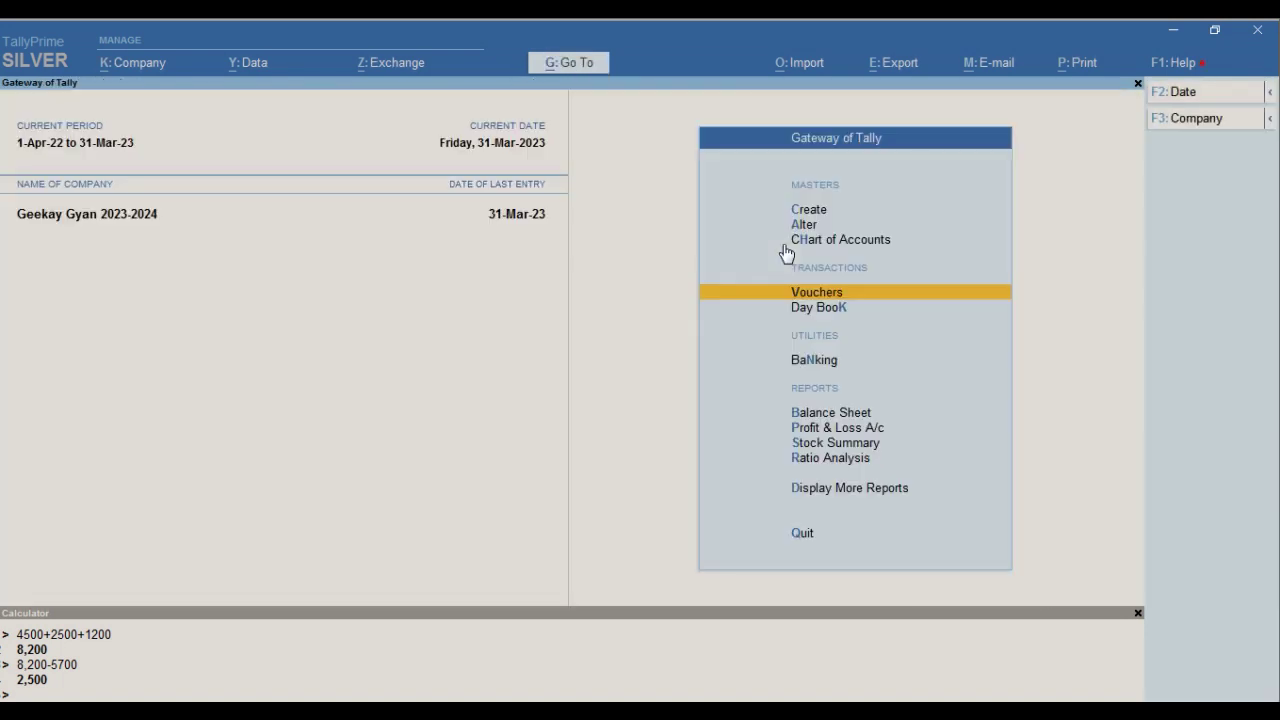
# Step: Open the Stock Summary and check Moth's closing balance and March entries, returning to the item list
pyautogui.press('s')
pyautogui.press('Down')
pyautogui.press('Down')
pyautogui.press('Down')
pyautogui.press('Down')
pyautogui.press('Down')
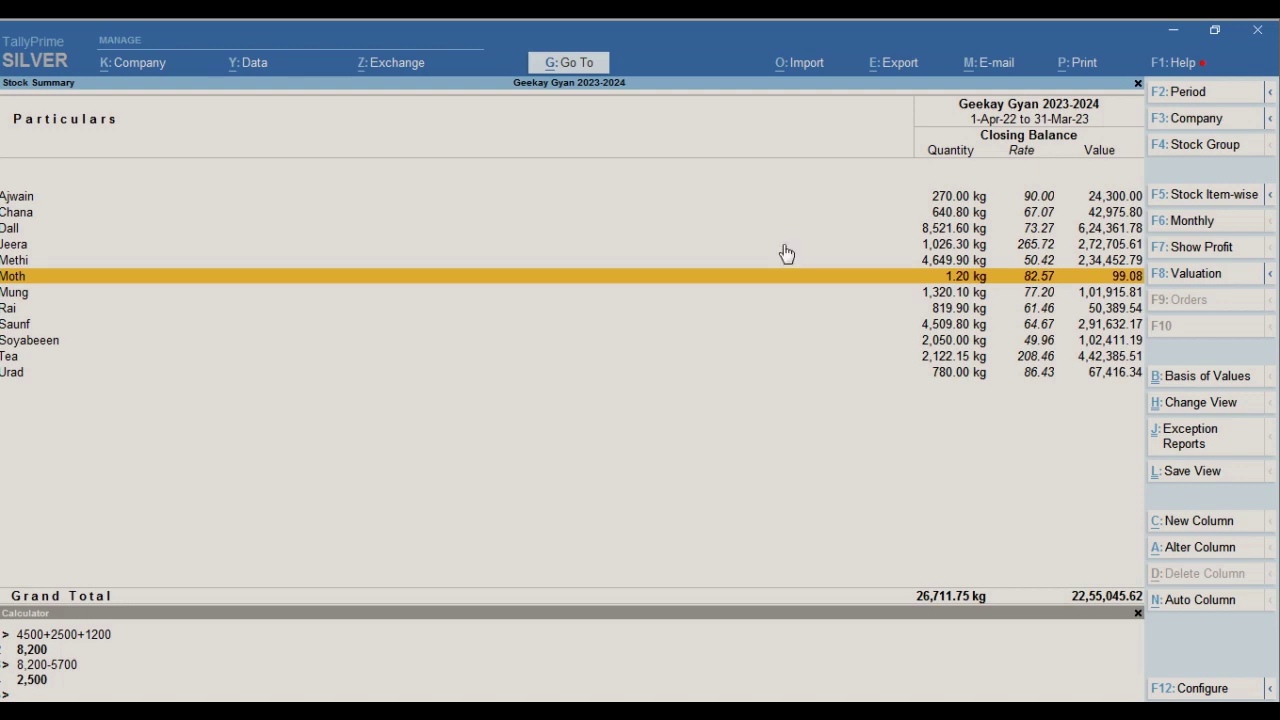
pyautogui.press('Return')
pyautogui.press('Return')
pyautogui.press('Escape')
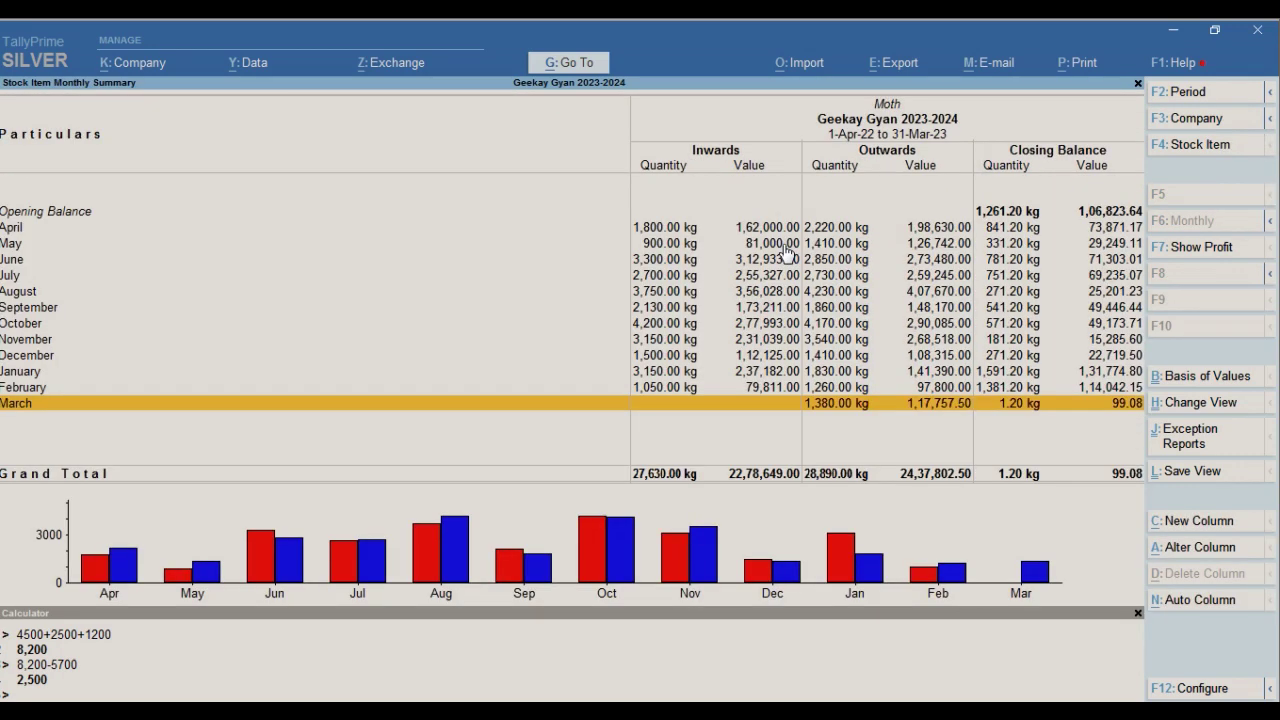
pyautogui.press('Escape')
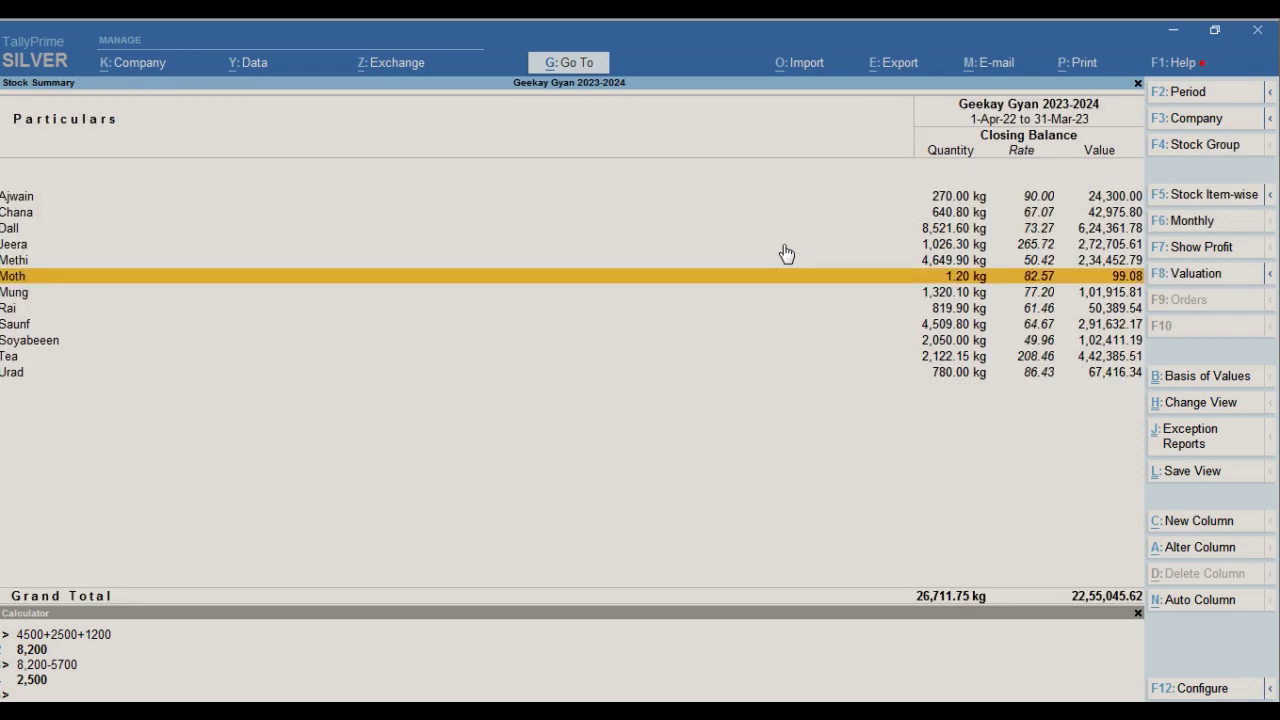
# Step: Reopen Moth's March vouchers down to the 1-Mar sales entry, and go back to the Gateway of Tally without quitting
pyautogui.hotkey('alt', 'c')
pyautogui.press('Escape')
pyautogui.press('Return')
pyautogui.press('Return')
pyautogui.press('Return')
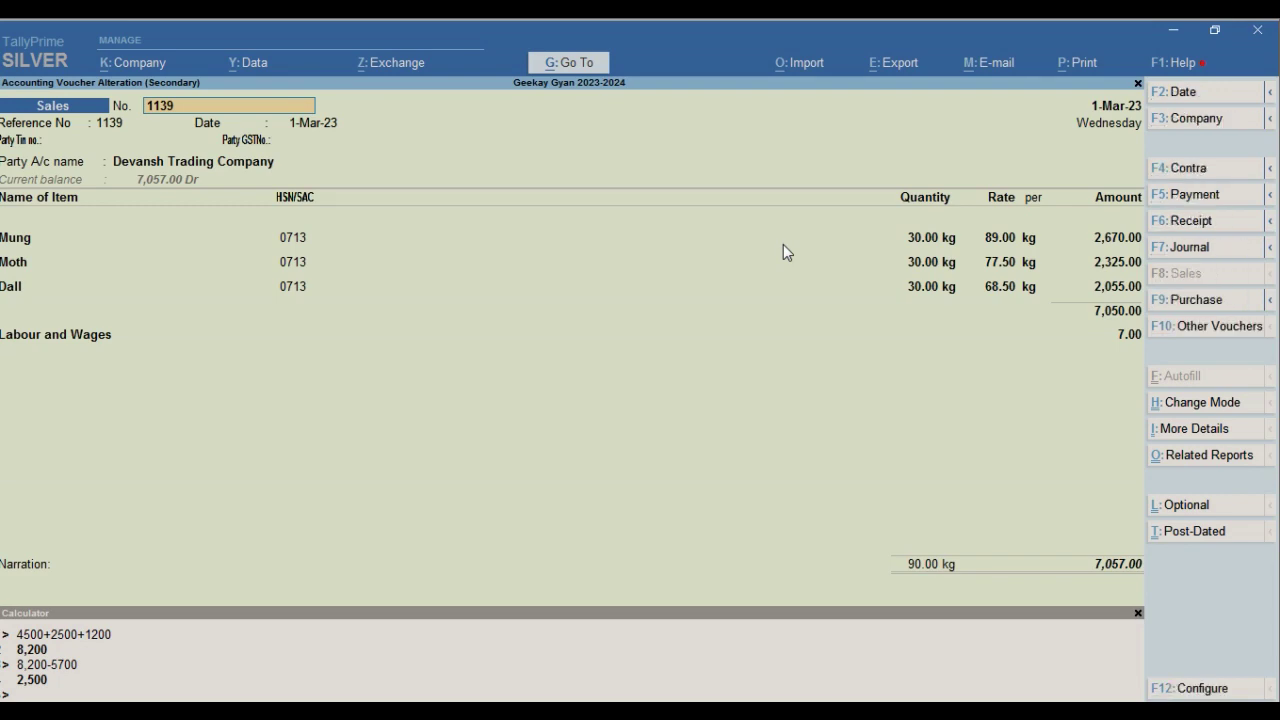
pyautogui.press('Escape')
pyautogui.press('y')
pyautogui.press('Escape')
pyautogui.press('Escape')
pyautogui.press('Escape')
pyautogui.press('Escape')
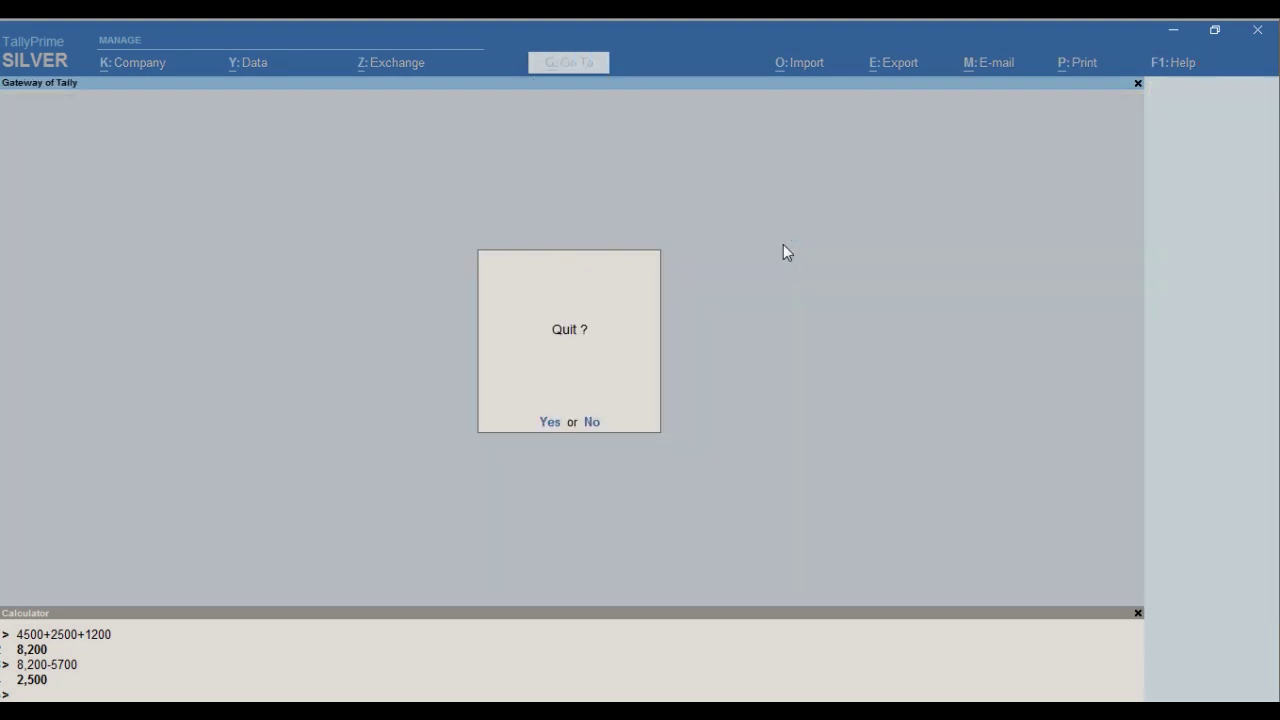
pyautogui.press('n')
# Step: Start voucher entry and switch the voucher type to Physical Stock
pyautogui.press('v')
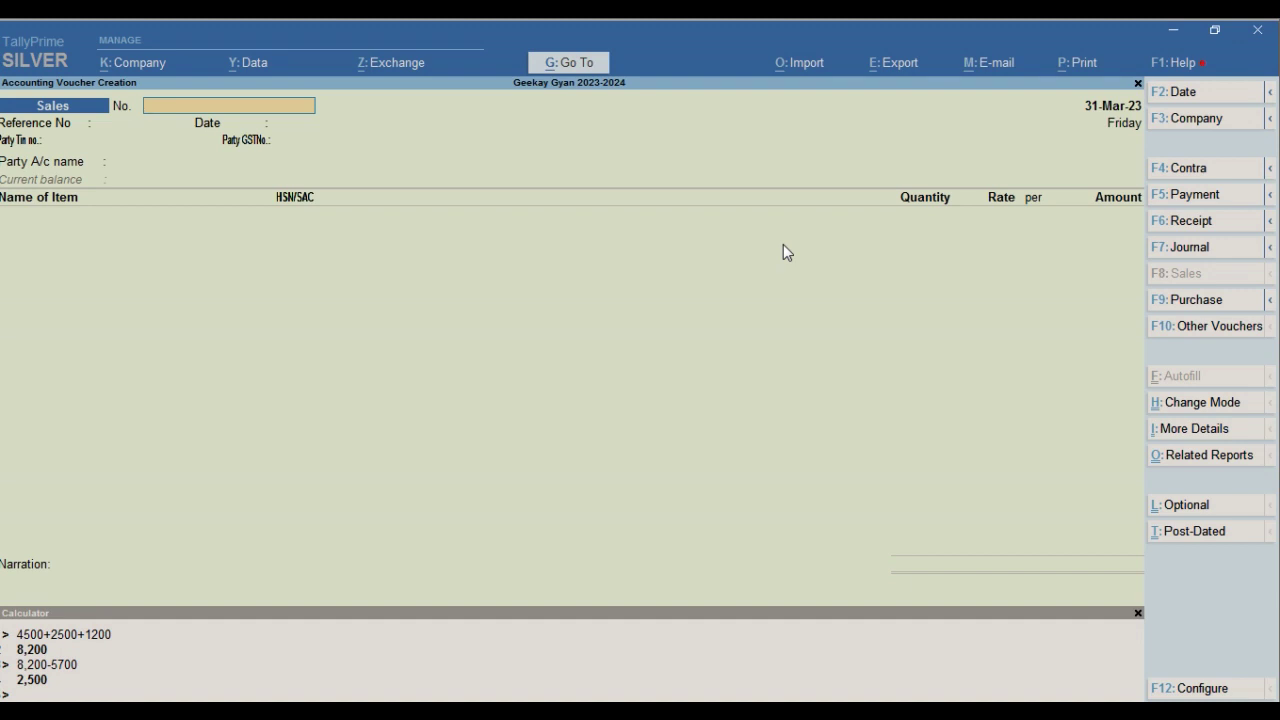
pyautogui.press('alt')
pyautogui.press('ctrl')
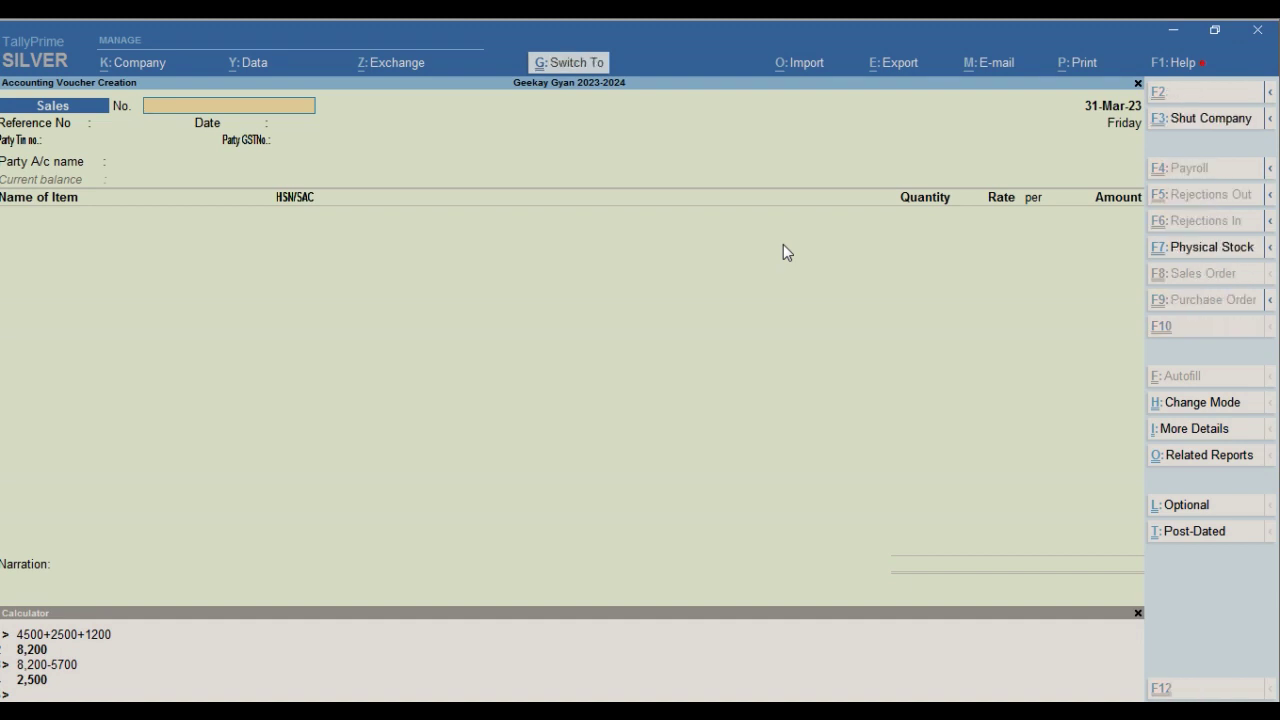
pyautogui.press('ctrl')
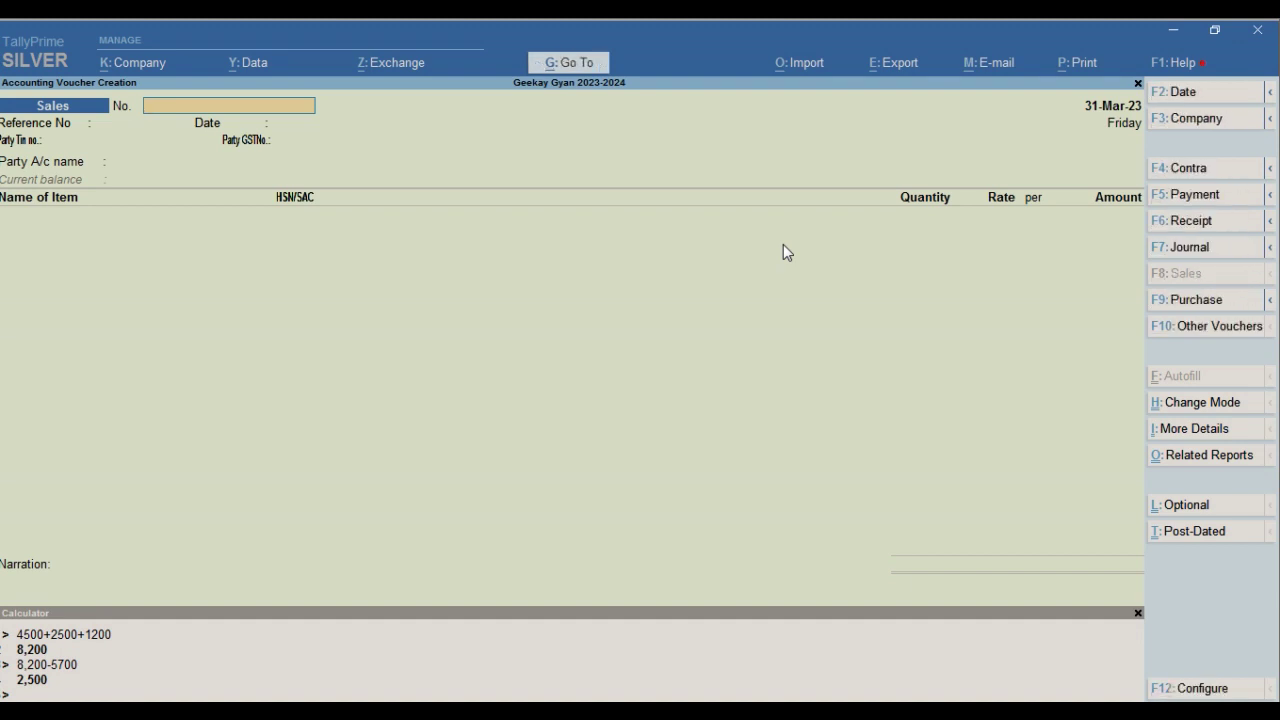
pyautogui.press('ctrl')
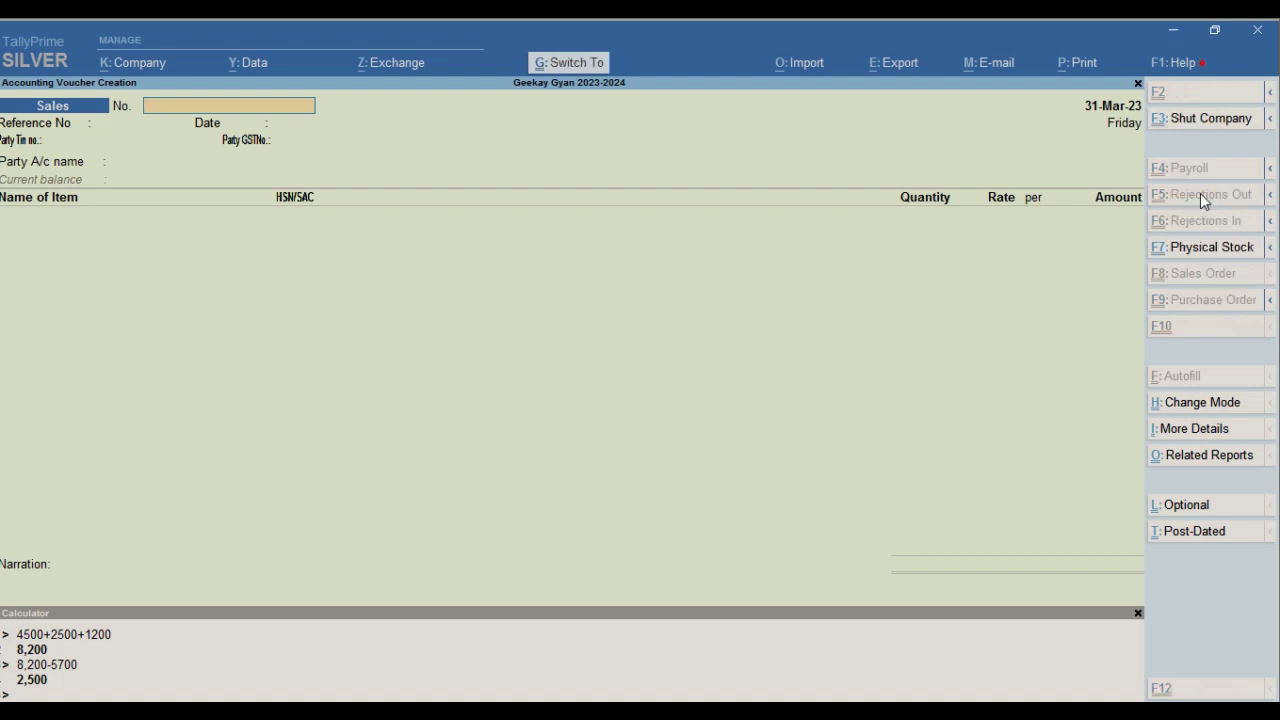
pyautogui.click(1204, 250)
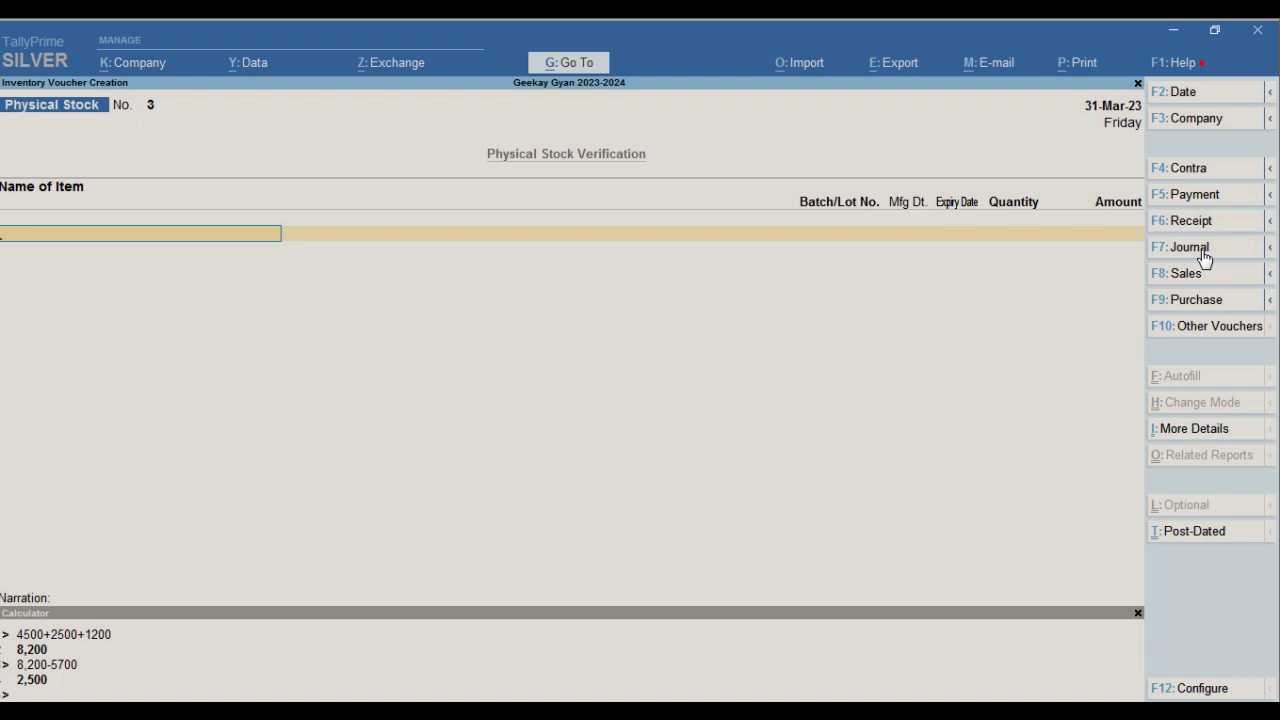
# Step: Try entering Moth with a blank quantity in the physical stock verification, and discard the voucher
pyautogui.write('Moth')
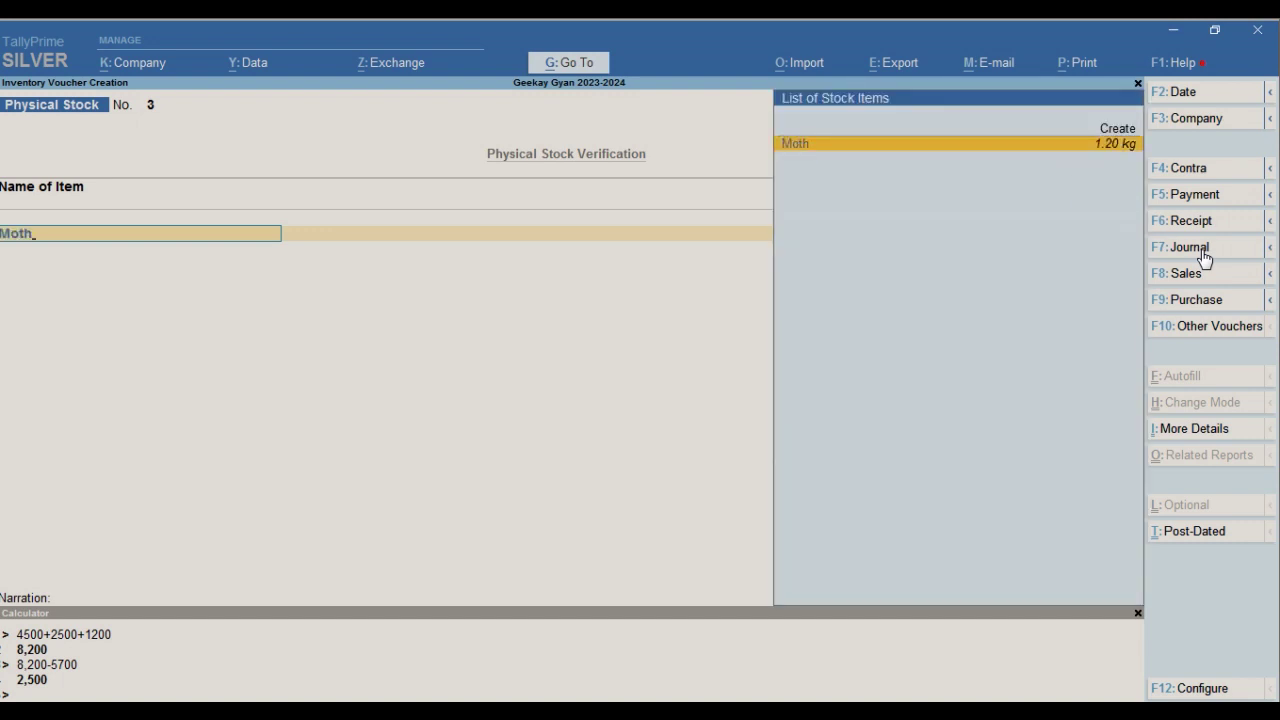
pyautogui.press('Return')
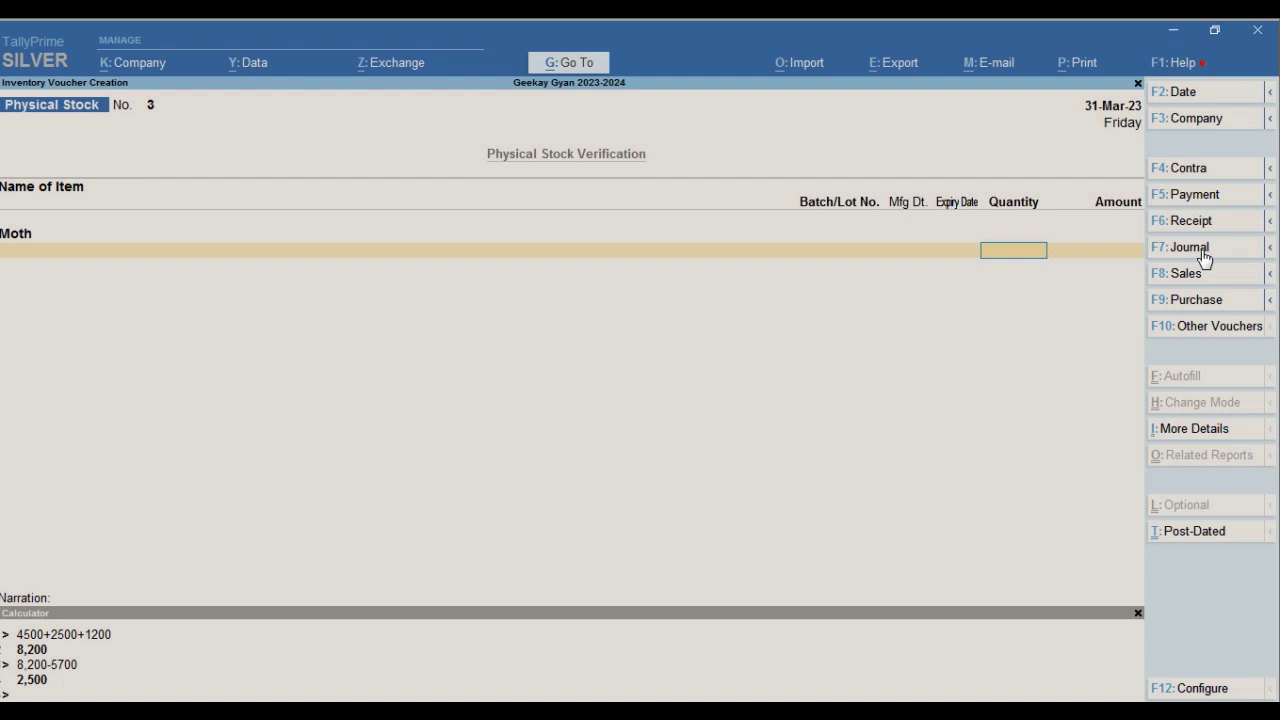
pyautogui.press('Return')
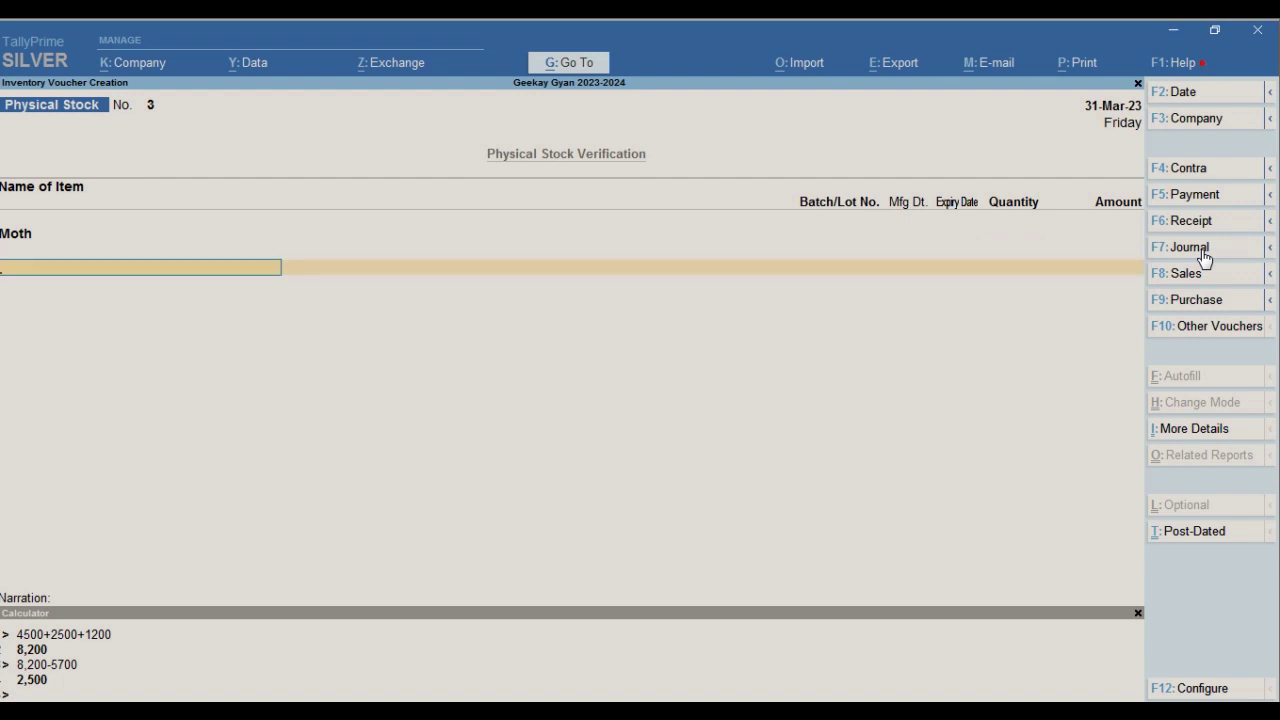
pyautogui.press('ctrl')
pyautogui.press('BackSpace')
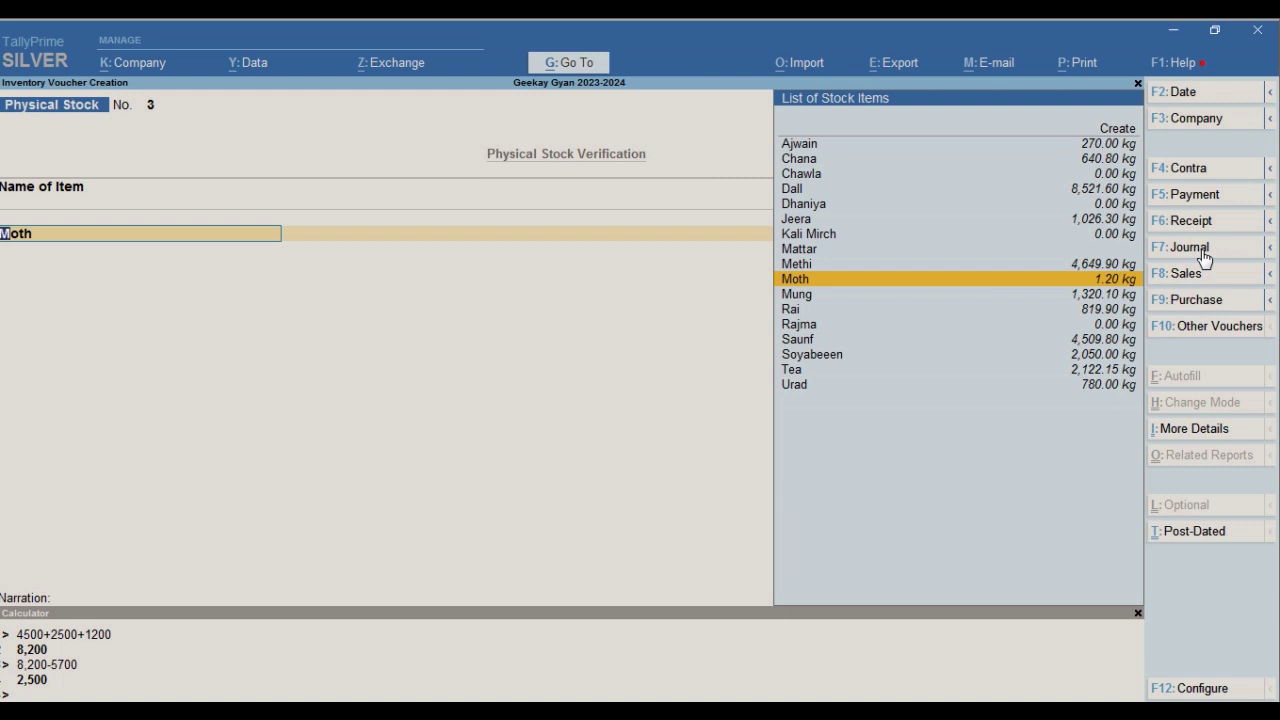
pyautogui.press('Escape')
pyautogui.press('y')
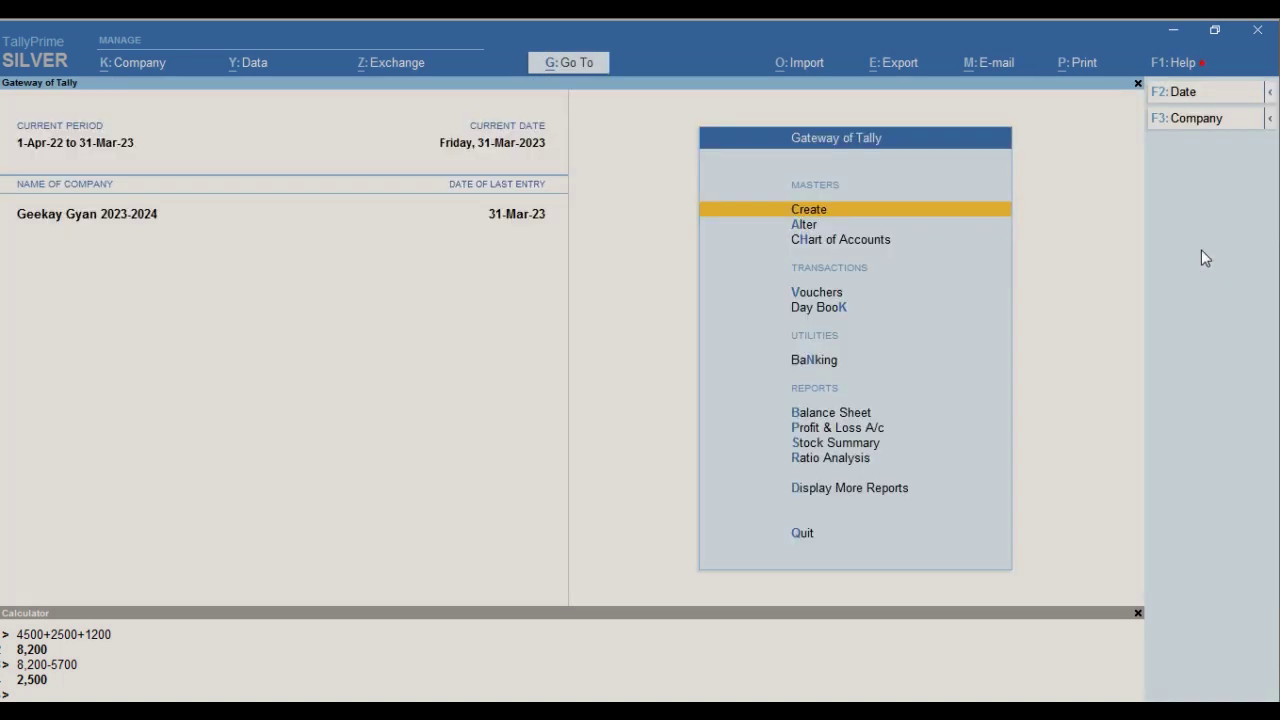
pyautogui.press('v')
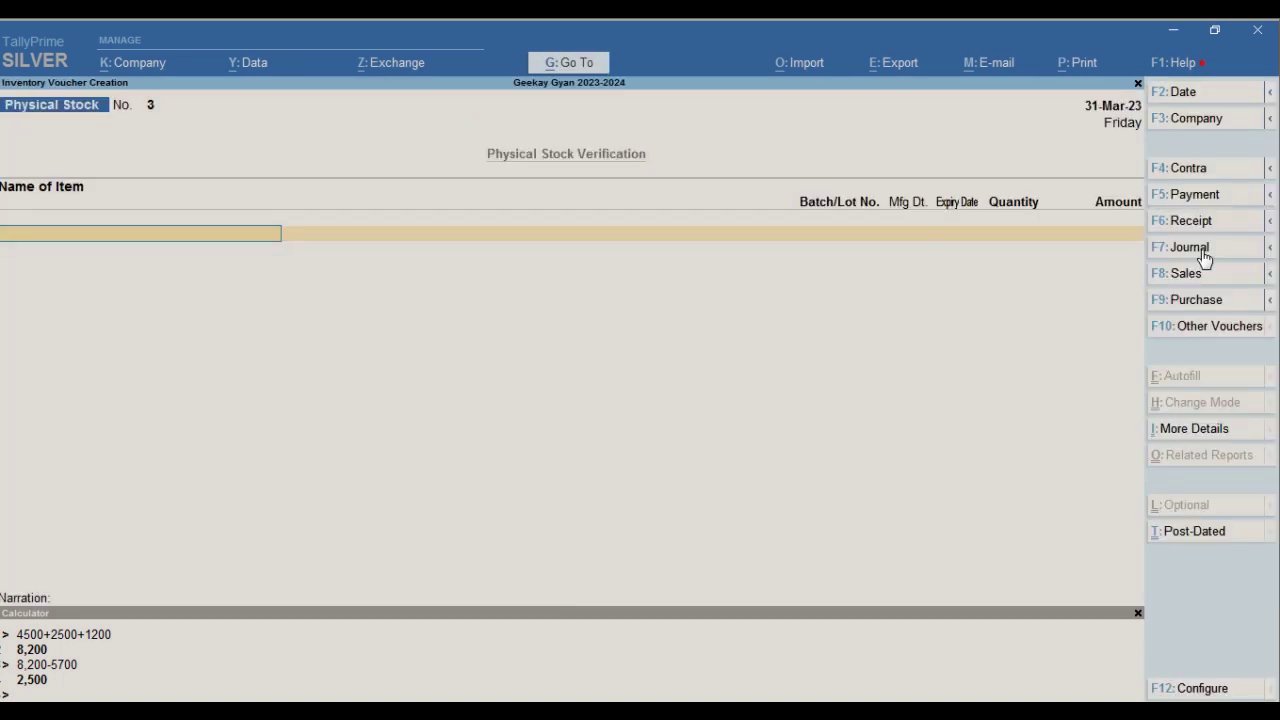
pyautogui.press('ctrl')
pyautogui.press('ctrl')
pyautogui.press('Escape')
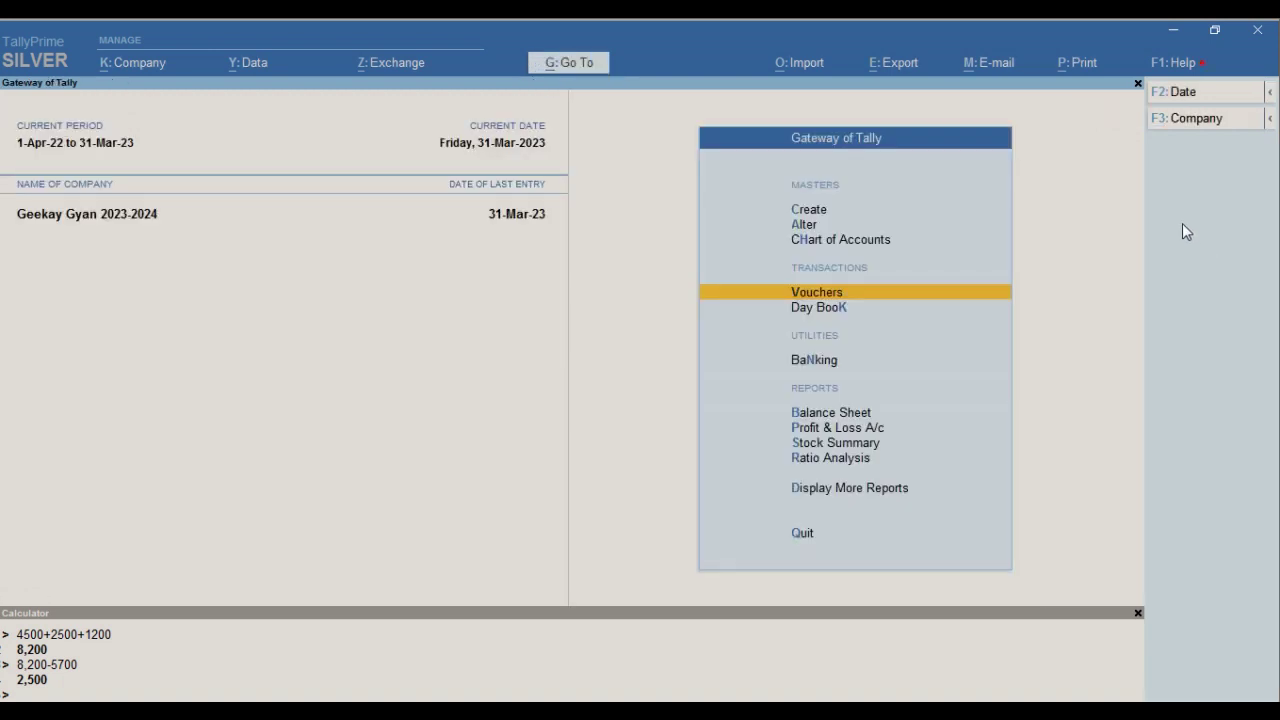
# Step: Record a Physical Stock voucher for Moth with the quantity left blank, save it, and return to the Gateway of Tally
pyautogui.hotkey('ctrl', 'F7')
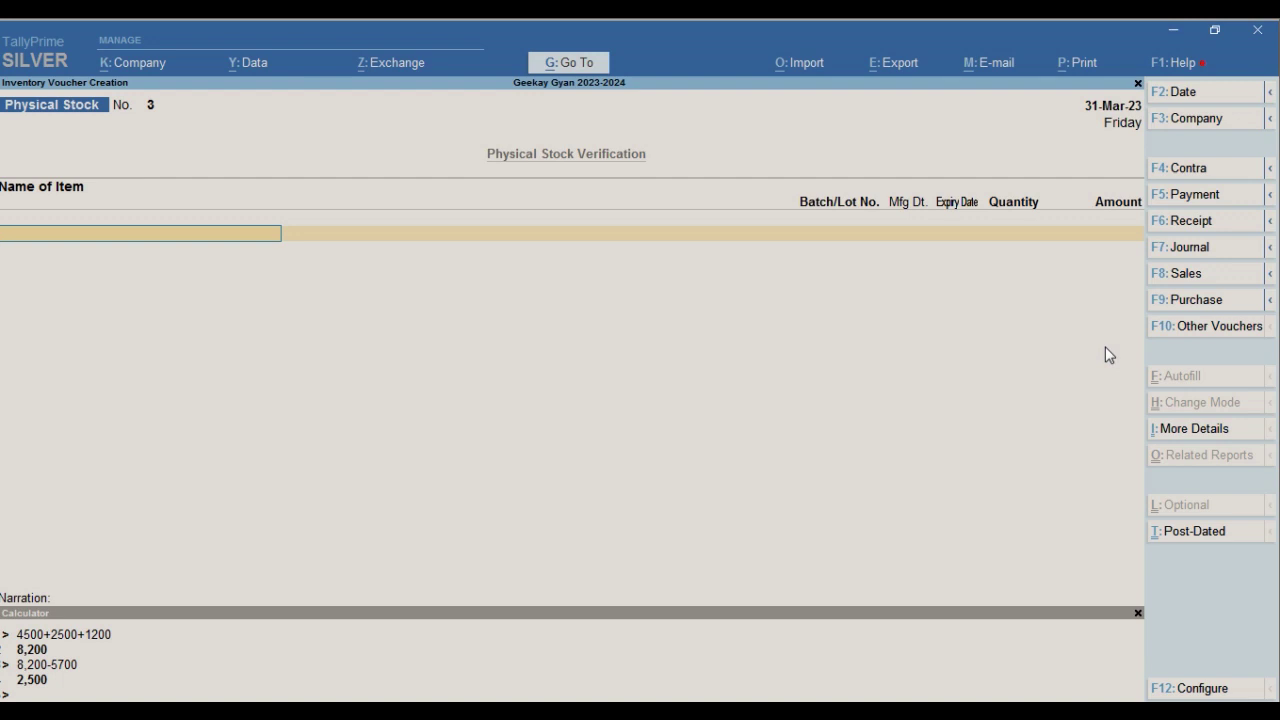
pyautogui.press('ctrl')
pyautogui.press('ctrl')
pyautogui.write('Moth')
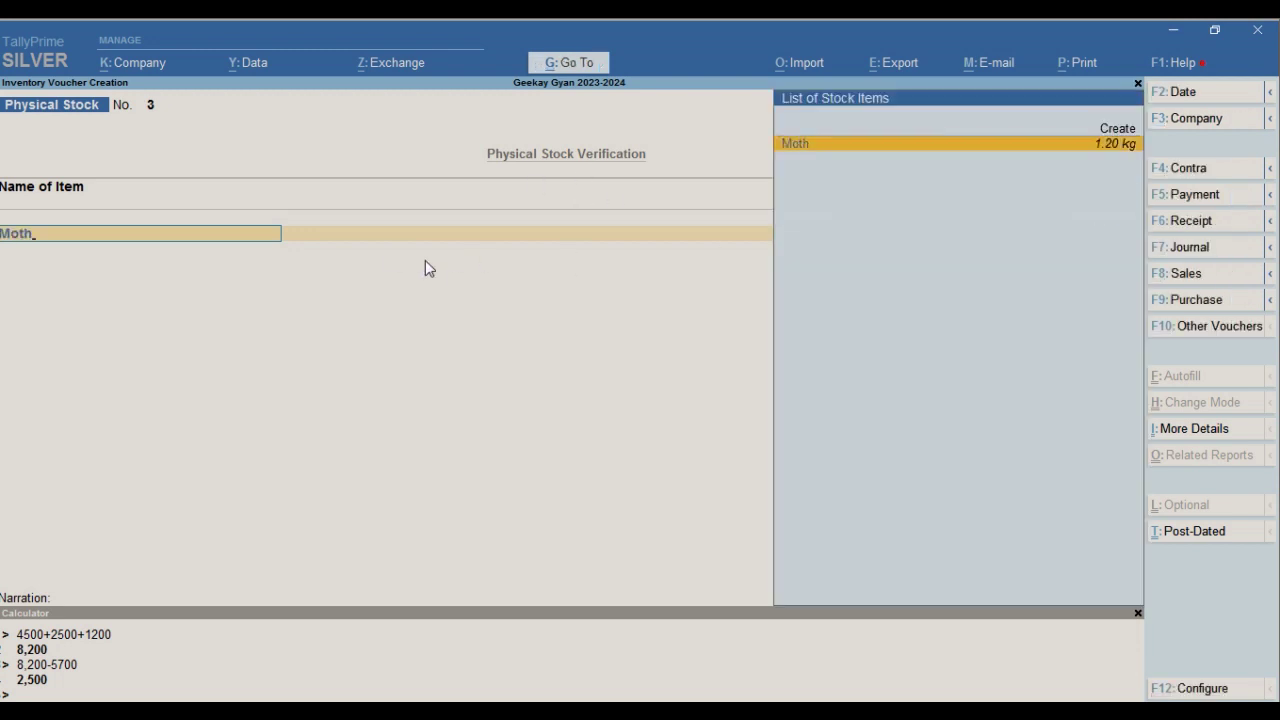
pyautogui.press('Return')
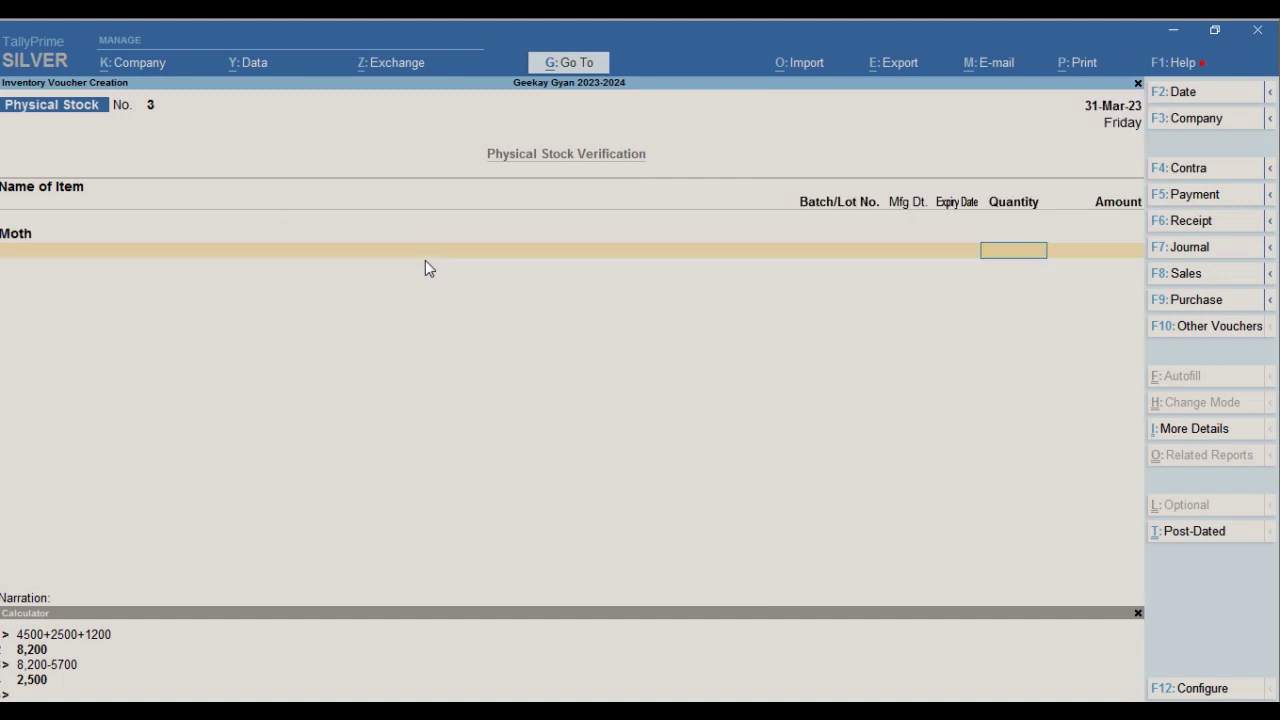
pyautogui.press('Return')
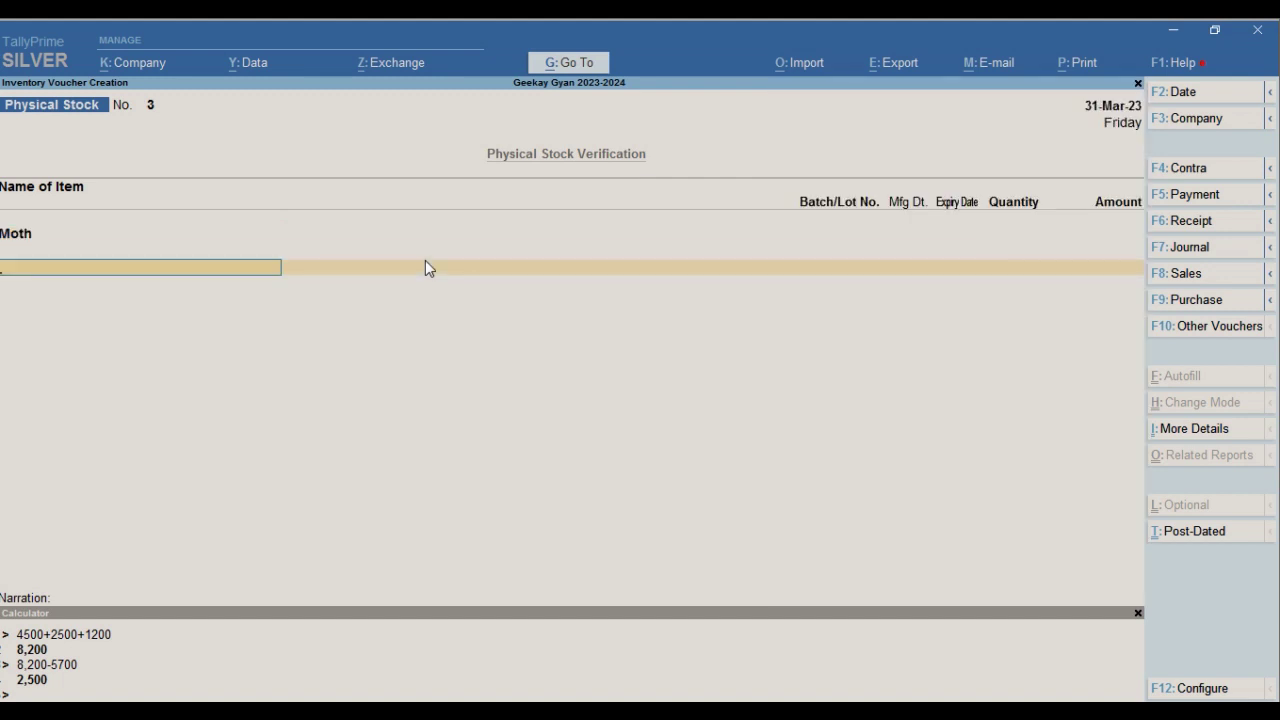
pyautogui.press('ctrl')
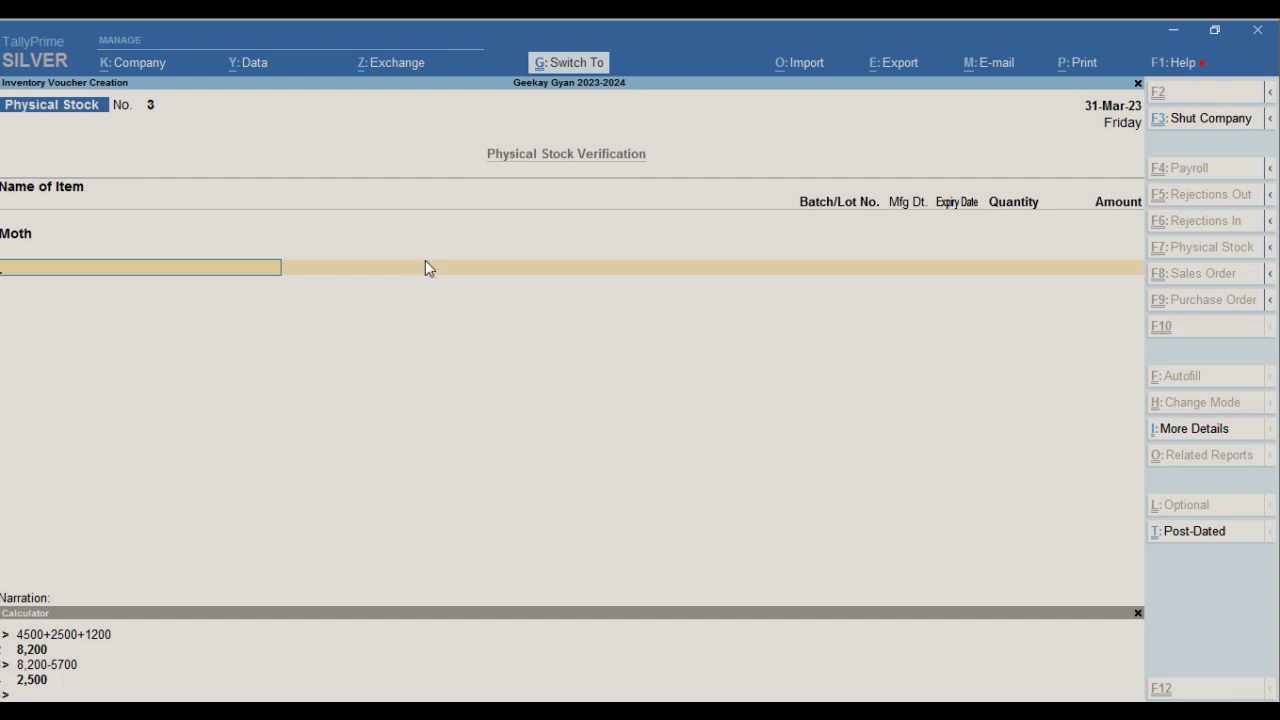
pyautogui.hotkey('ctrl', 'a')
pyautogui.press('Escape')
# Step: Open the Stock Summary and look through the item list for Moth
pyautogui.press('Up')
pyautogui.press('Up')
pyautogui.press('Up')
pyautogui.press('s')
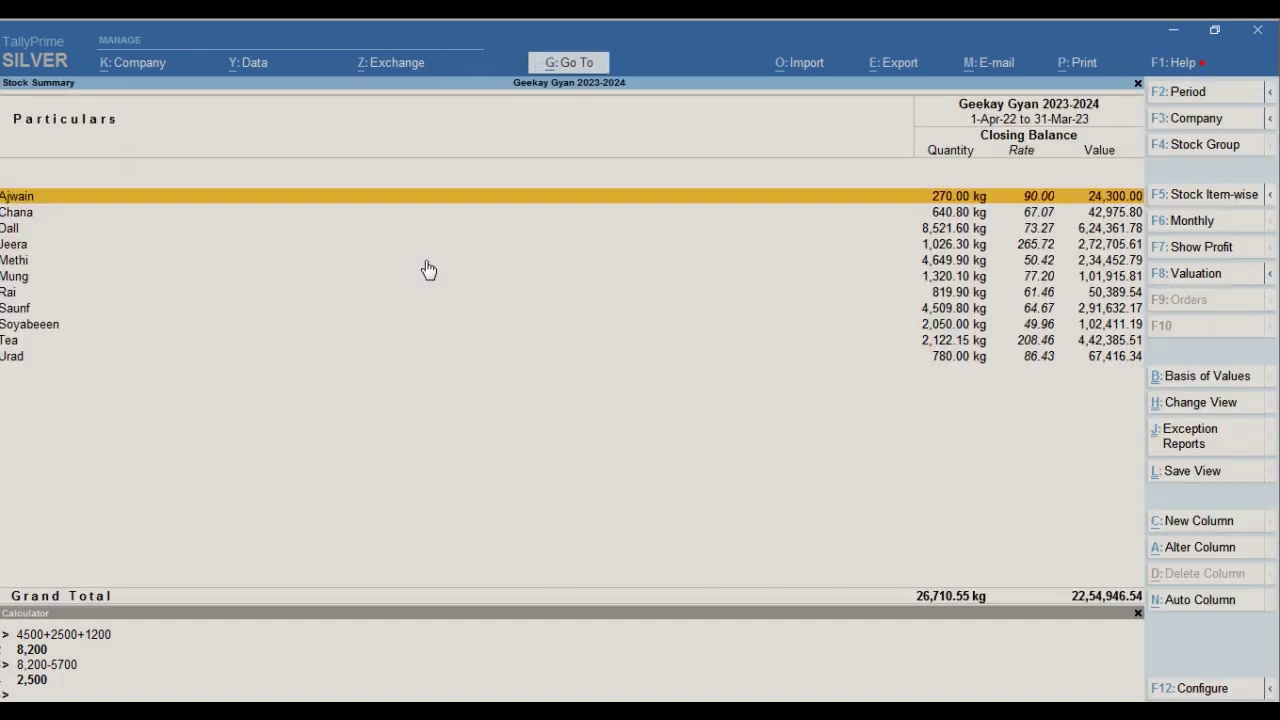
pyautogui.press('Down')
pyautogui.press('Down')
pyautogui.press('Down')
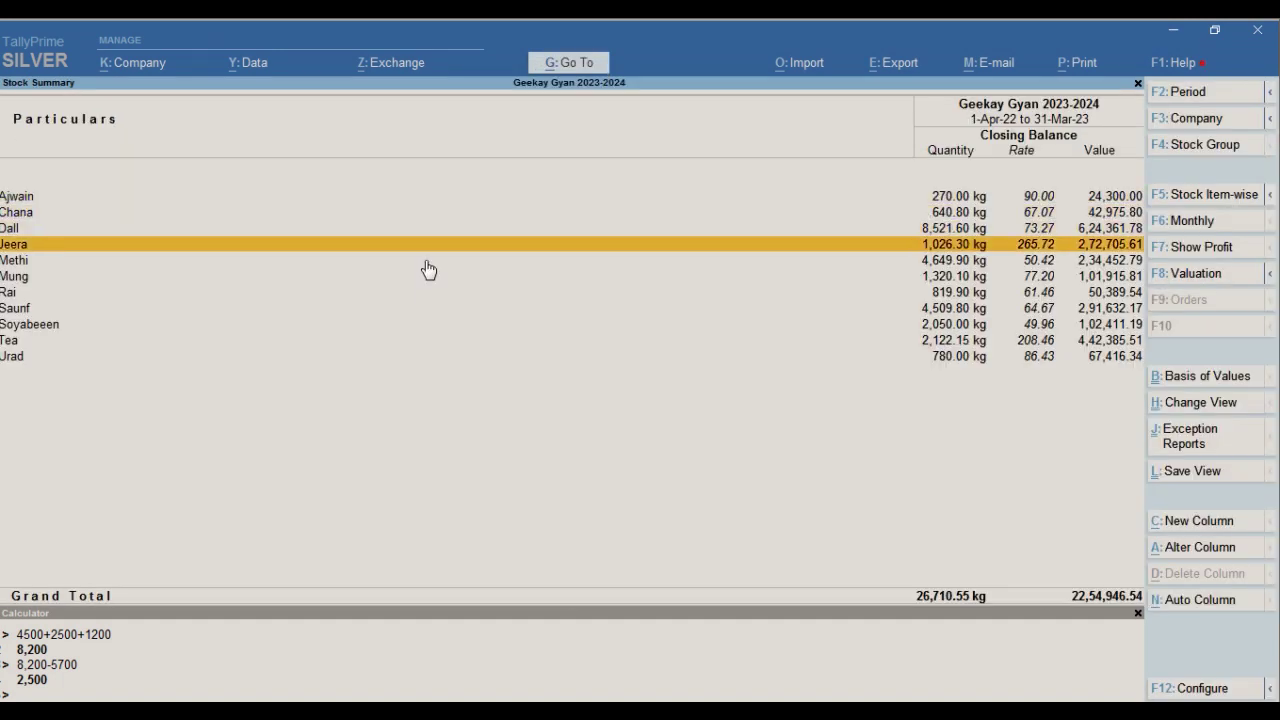
pyautogui.press('F12')
pyautogui.press('Down')
pyautogui.press('Down')
pyautogui.press('Down')
pyautogui.press('Down')
pyautogui.press('Down')
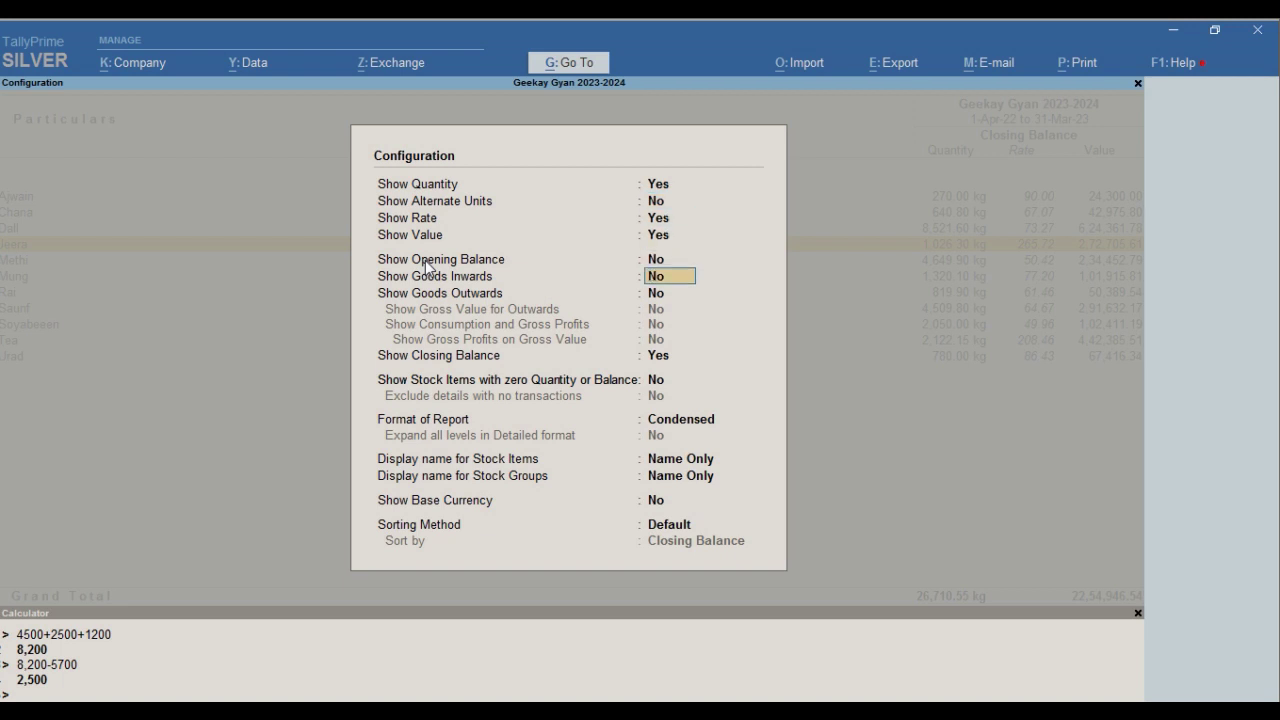
pyautogui.press('BackSpace')
pyautogui.press('Escape')
pyautogui.press('Escape')
pyautogui.press('Escape')
pyautogui.press('Escape')
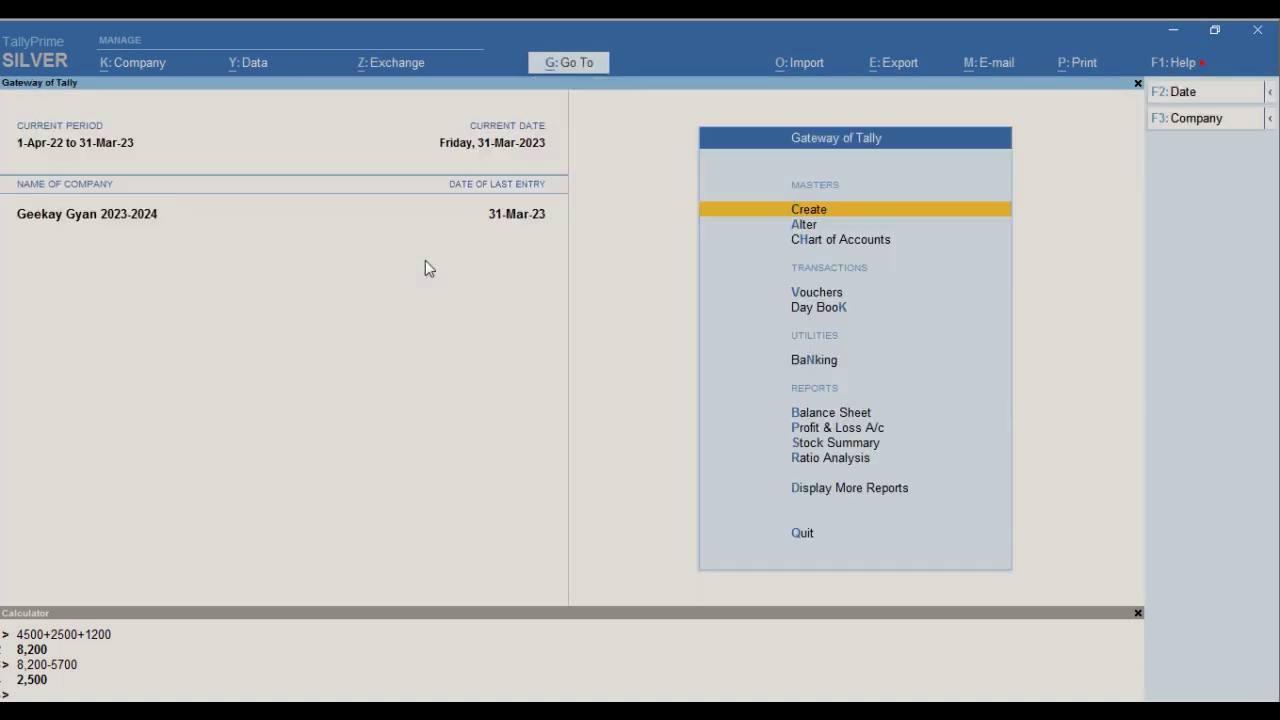
# Step: Reopen the Stock Summary and configure it to show stock items with zero quantity or balance
pyautogui.press('s')
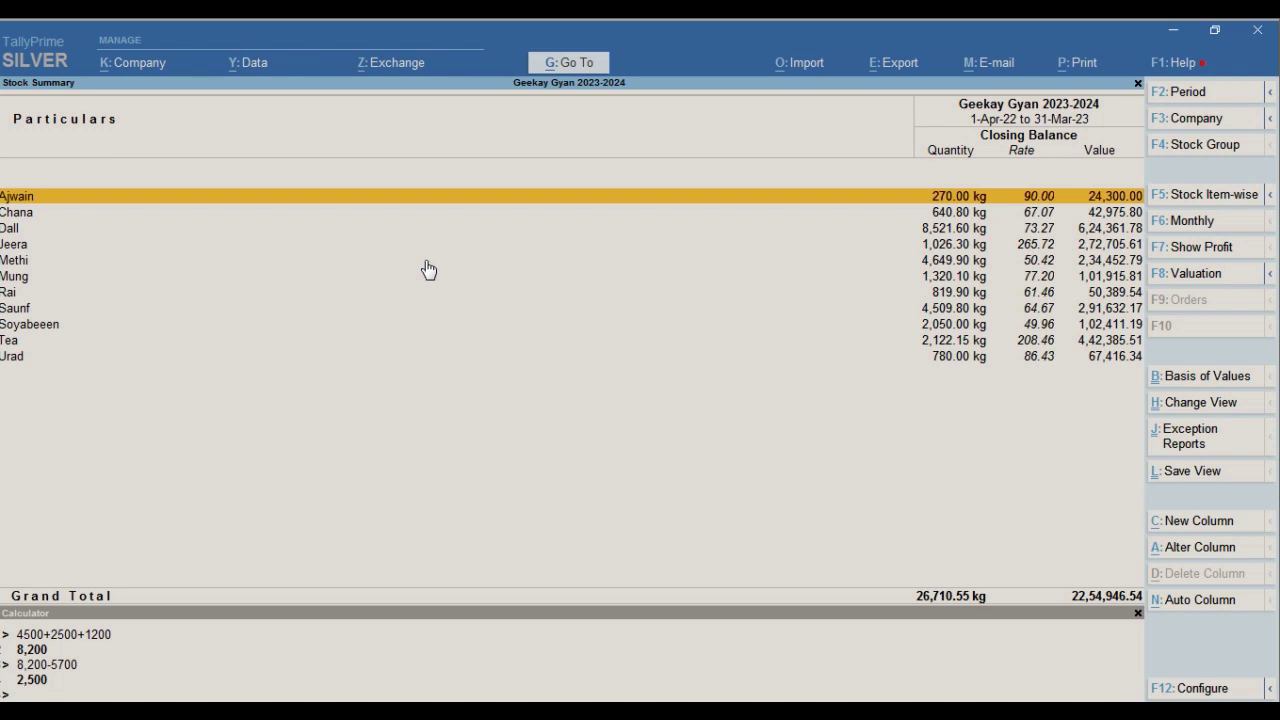
pyautogui.press('F12')
pyautogui.press('Down')
pyautogui.press('Down')
pyautogui.press('Down')
pyautogui.press('Down')
pyautogui.press('Down')
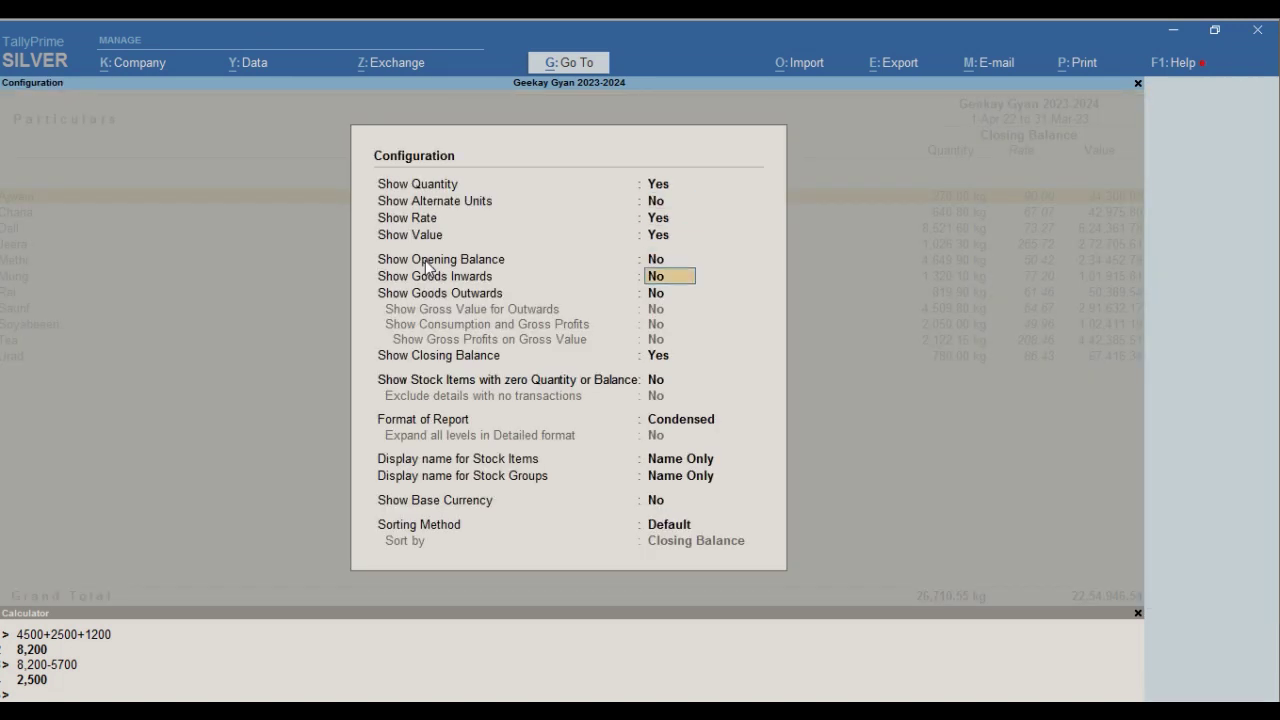
pyautogui.press('Down')
pyautogui.press('Down')
pyautogui.press('Down')
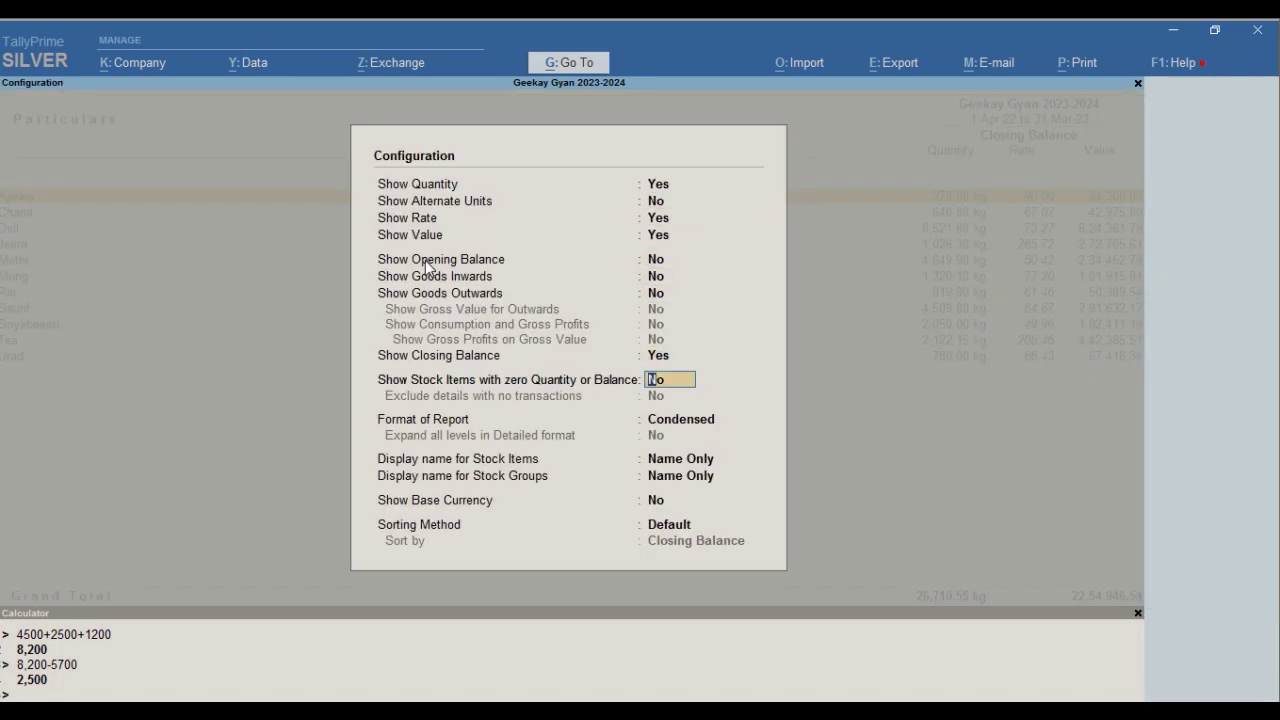
pyautogui.press('y')
pyautogui.hotkey('ctrl', 'a')
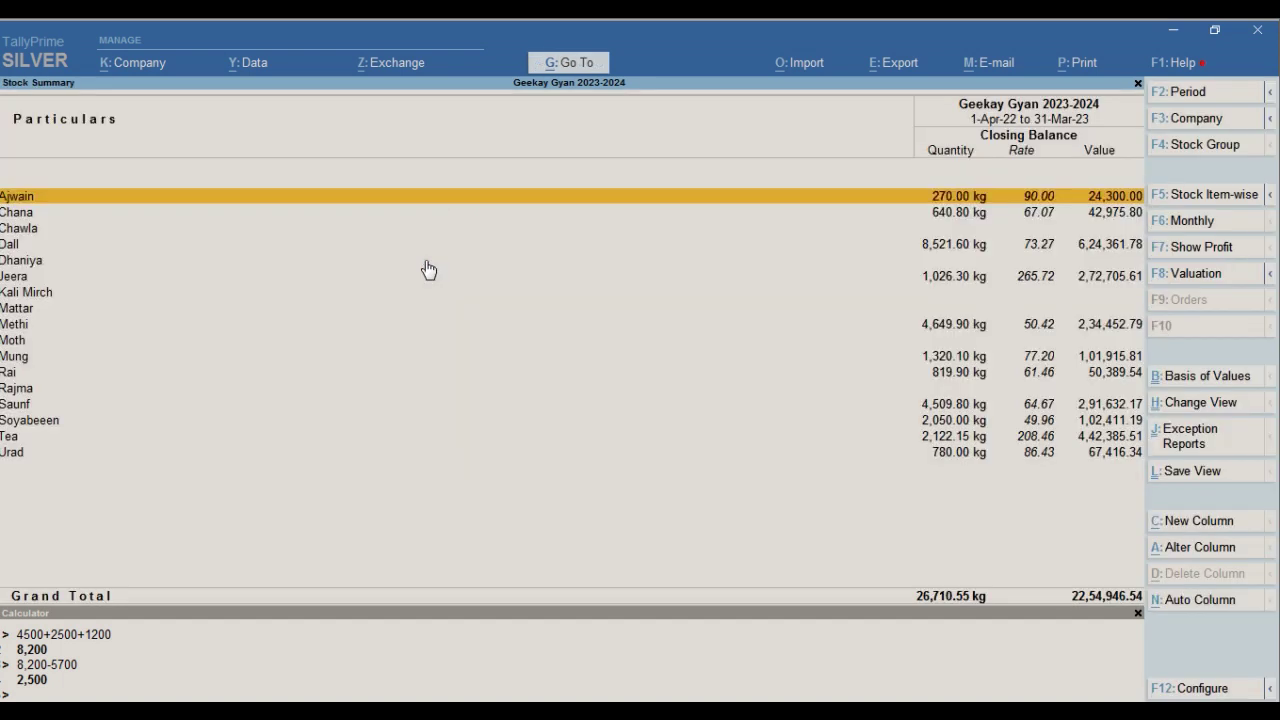
# Step: Find Moth in the Stock Summary and open its monthly summary
pyautogui.press('Down')
pyautogui.press('Down')
pyautogui.press('Down')
pyautogui.press('Down')
pyautogui.press('Down')
pyautogui.press('Down')
pyautogui.press('Down')
pyautogui.press('Down')
pyautogui.press('Down')
pyautogui.press('Down')
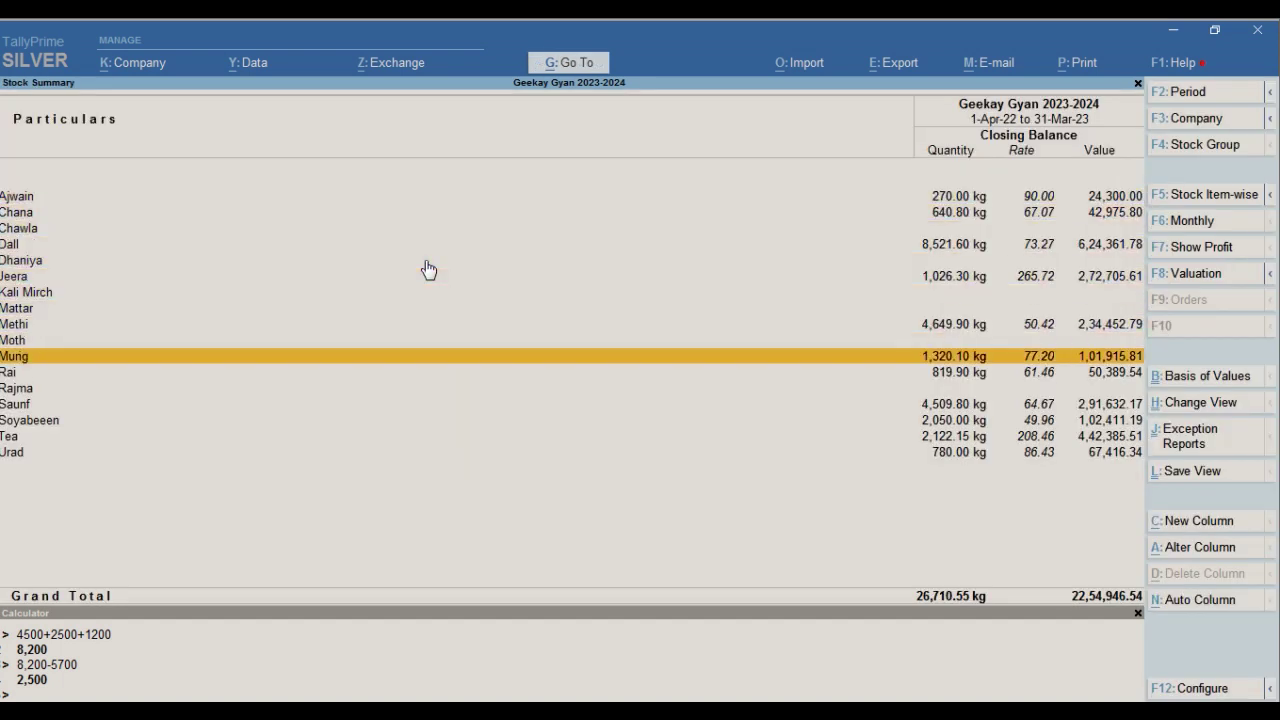
pyautogui.press('Up')
pyautogui.press('Up')
pyautogui.press('Down')
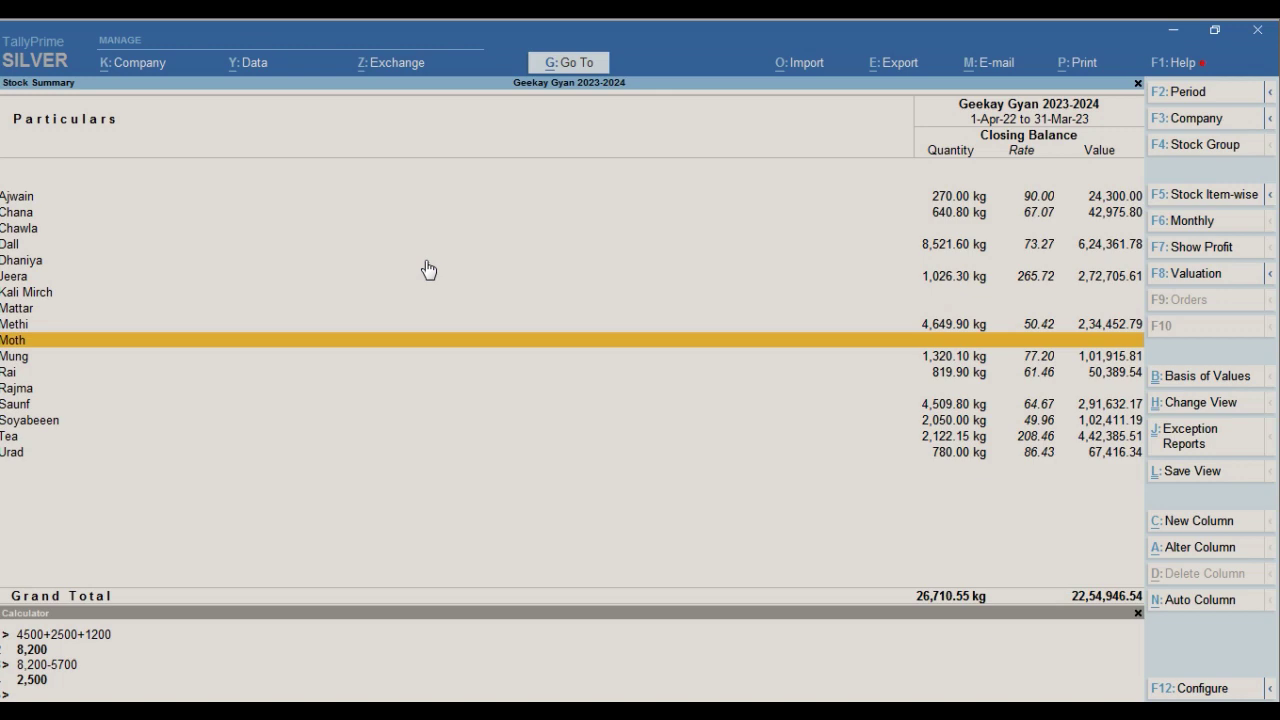
pyautogui.press('Return')
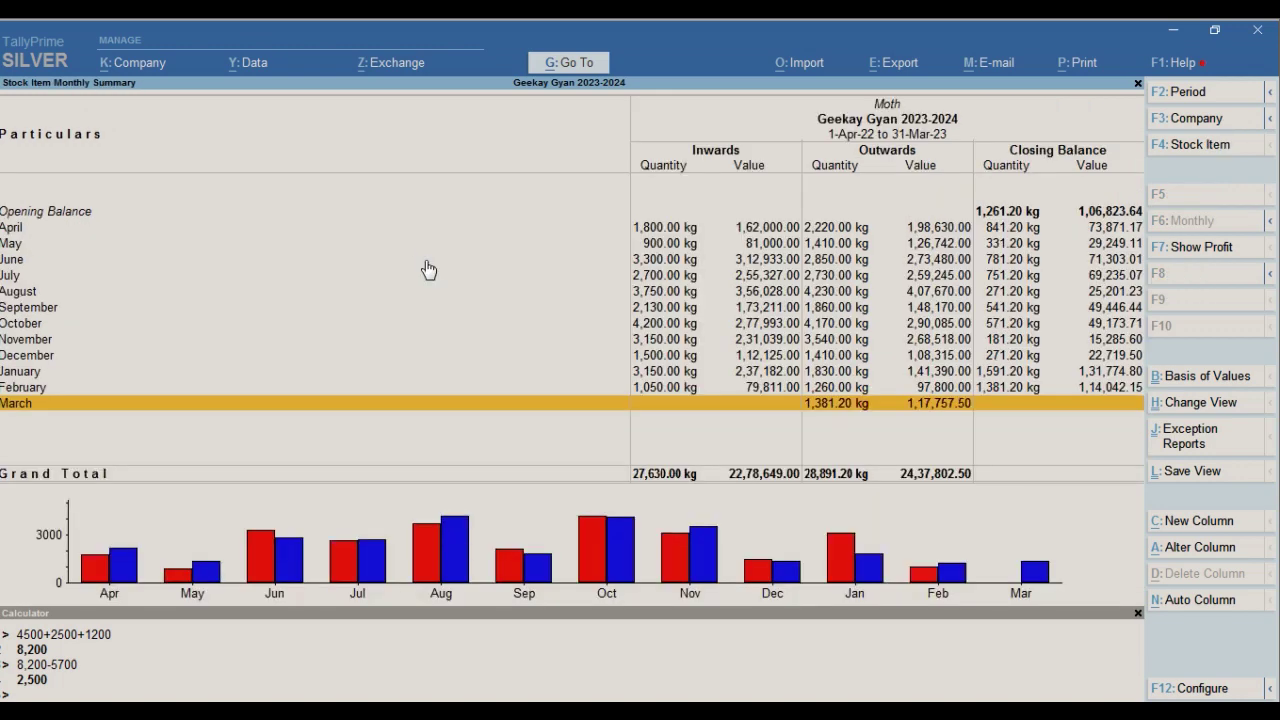
# Step: Open Moth's March vouchers and view the Physical Stock voucher at the end, returning to the voucher list
pyautogui.press('Return')
pyautogui.press('End')
pyautogui.press('Return')
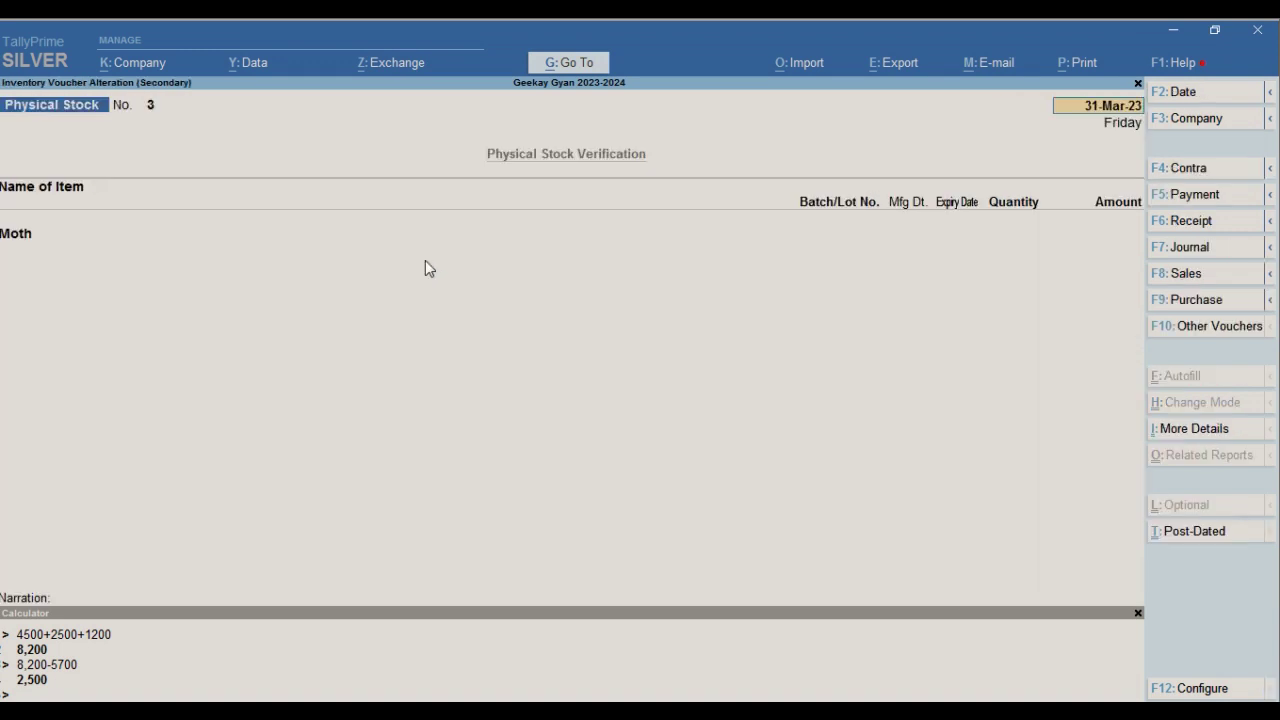
pyautogui.press('Escape')
pyautogui.press('y')
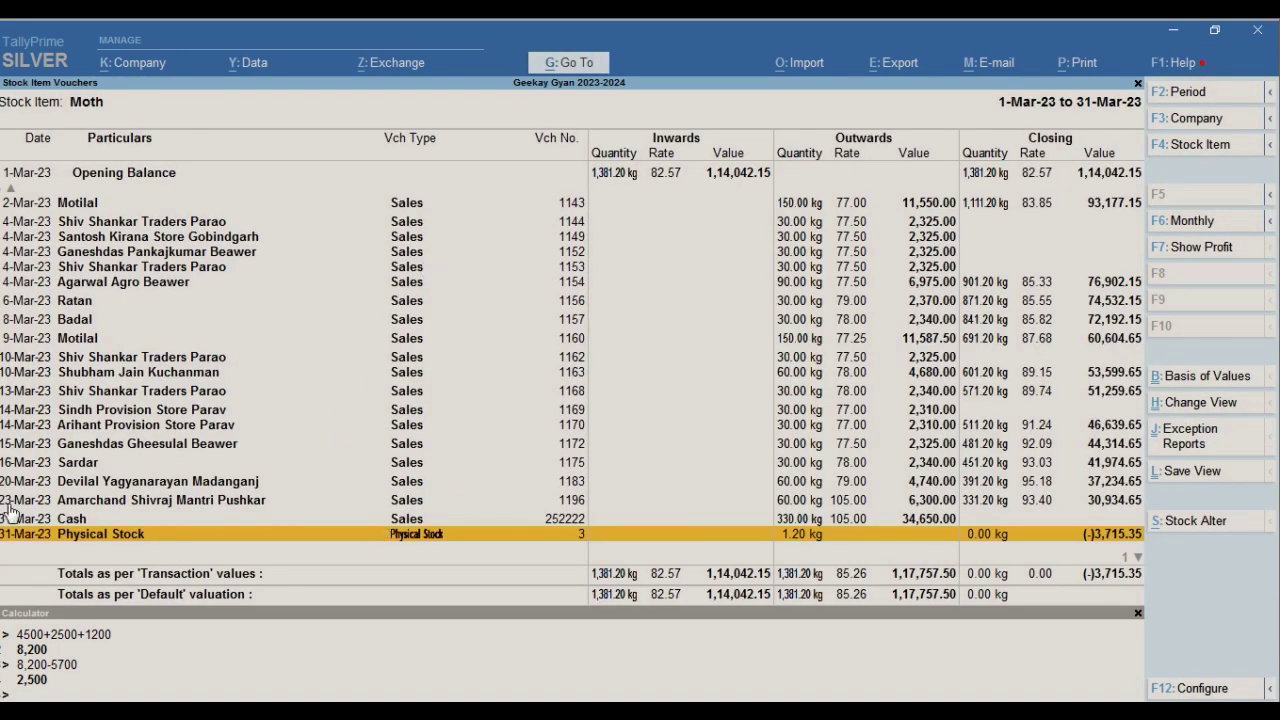
# Step: Recheck Moth's 31-Mar-23 Physical Stock voucher without changing it, and go back to the Gateway of Tally
pyautogui.press('Return')
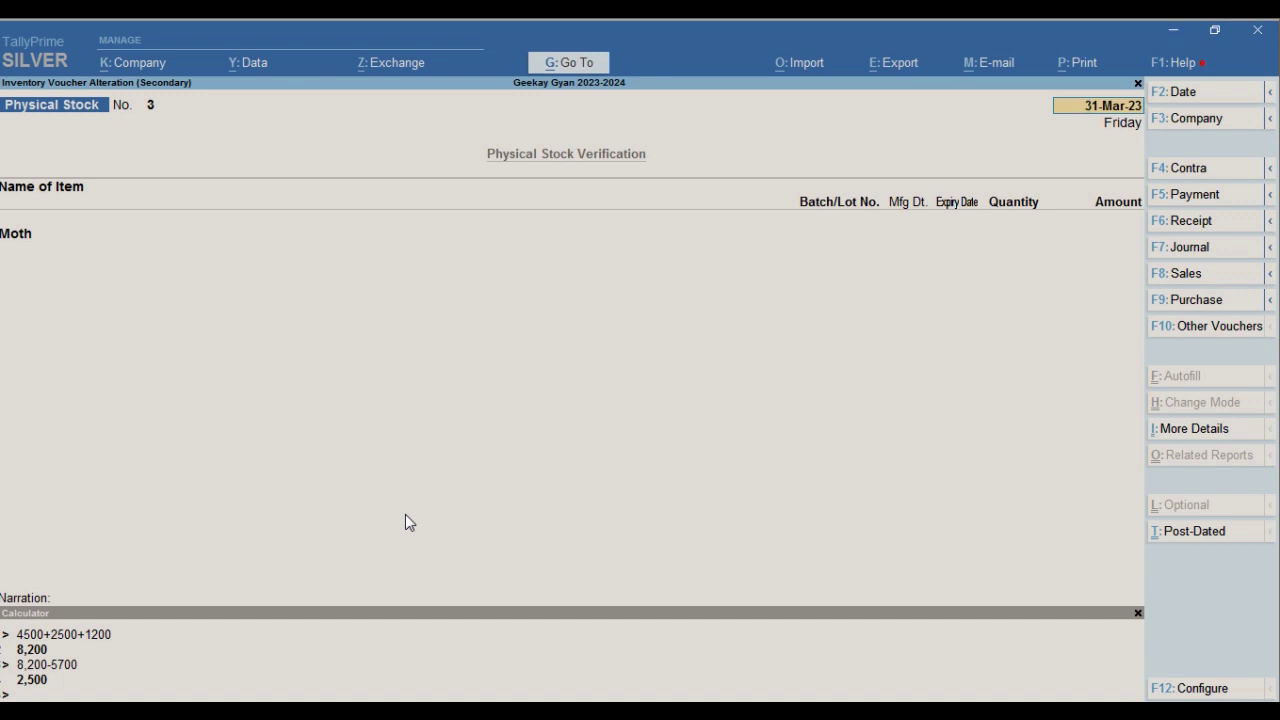
pyautogui.press('Escape')
pyautogui.press('y')
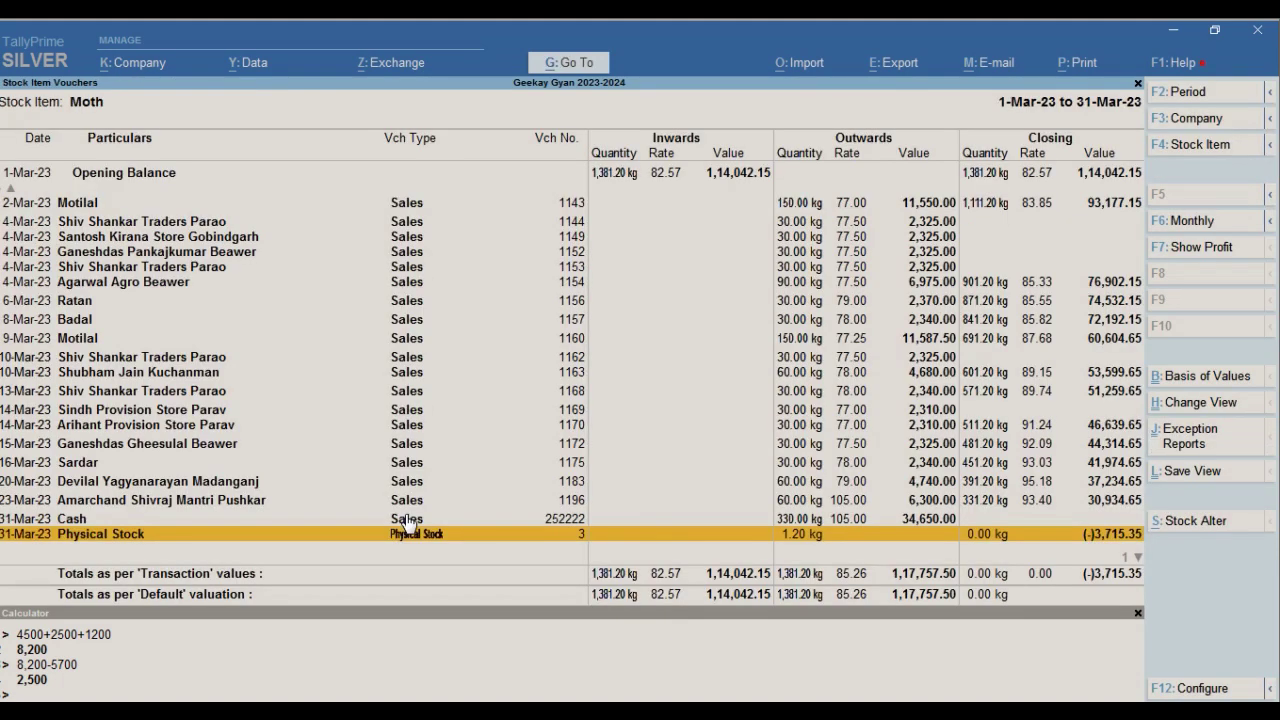
pyautogui.press('Escape')
pyautogui.press('Escape')
pyautogui.press('s')
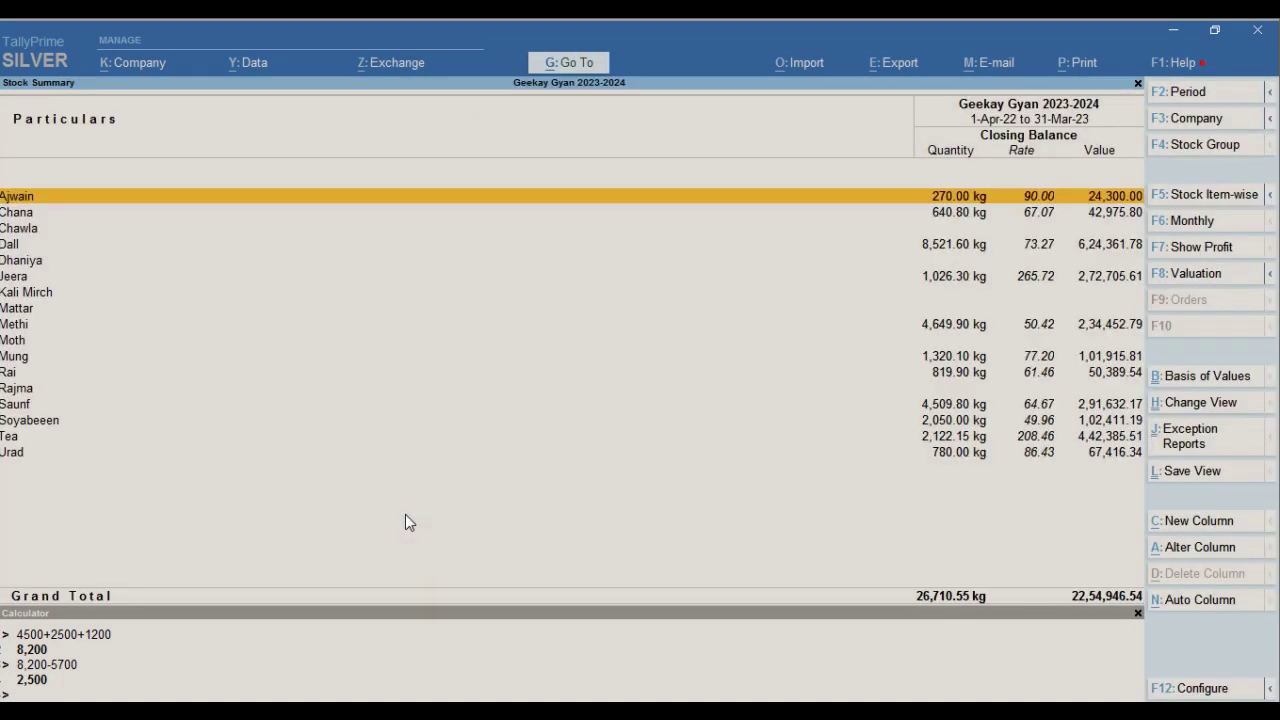
pyautogui.press('Escape')
pyautogui.press('Escape')
pyautogui.press('Escape')
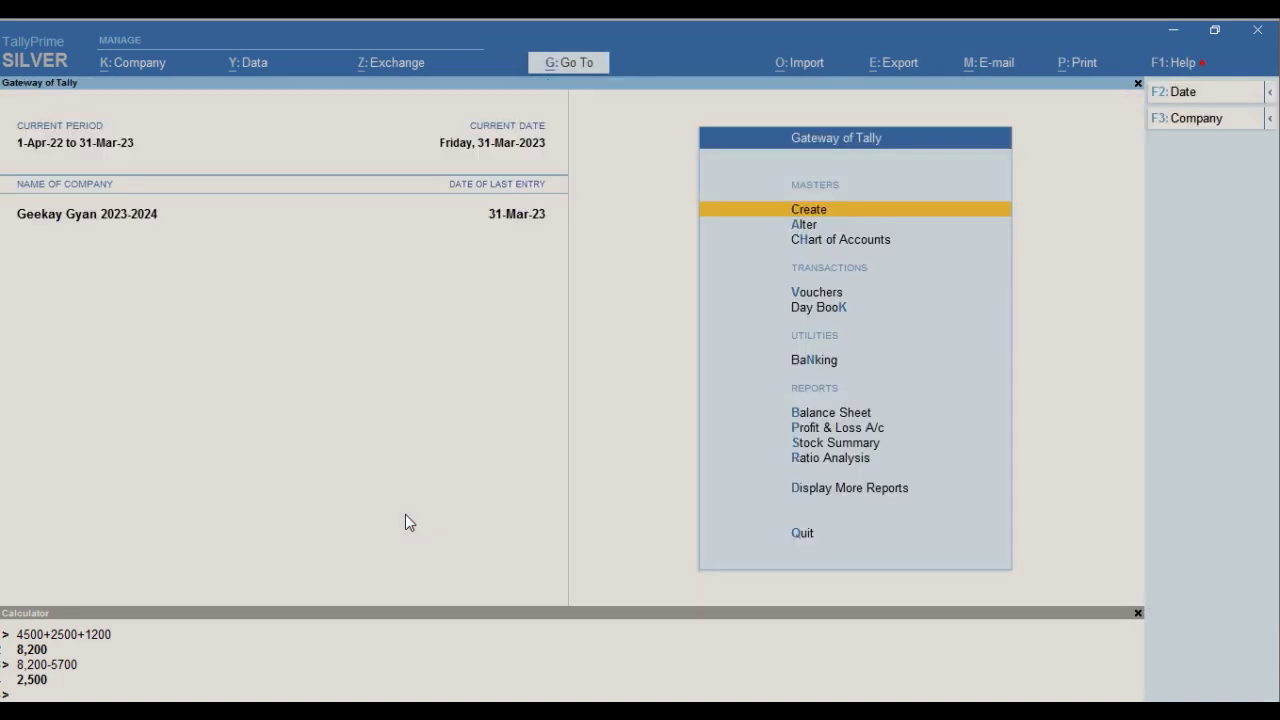
# Step: Start a sales voucher numbered 2525212 with reference number 252521, dated 31-Mar-23, and Cash as the party account
pyautogui.press('v')
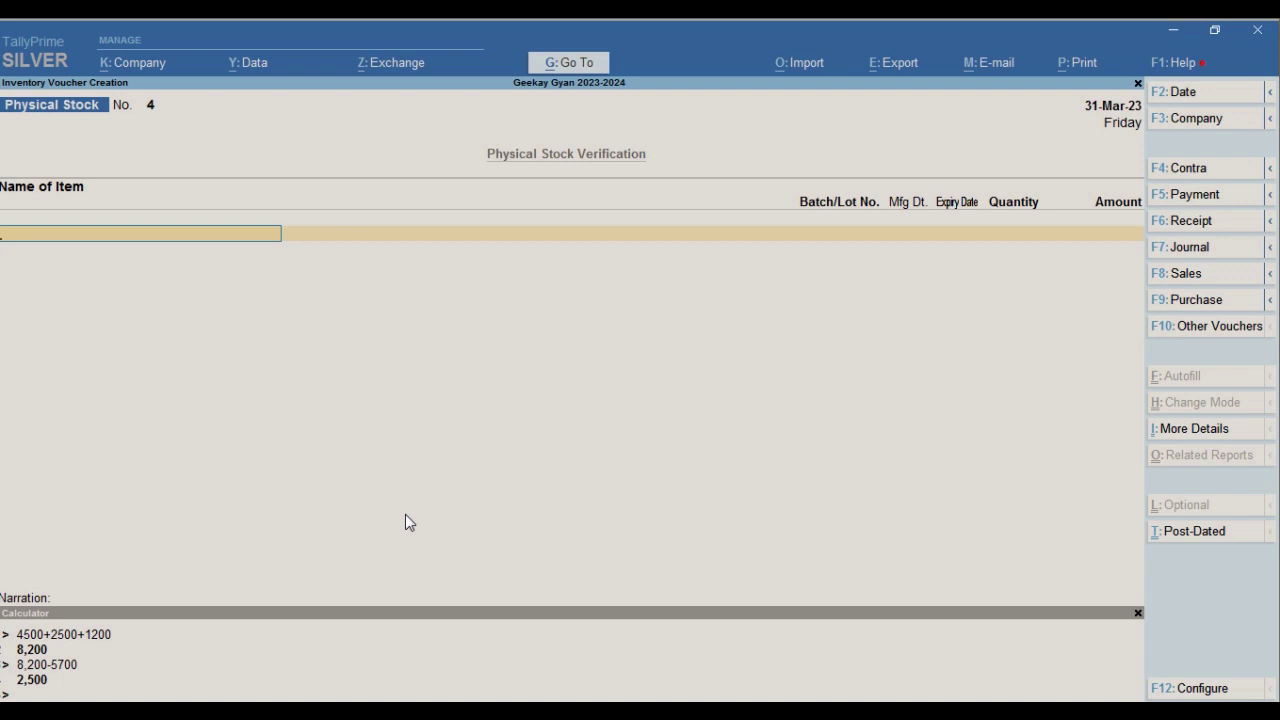
pyautogui.press('ctrl')
pyautogui.press('alt')
pyautogui.press('ctrl')
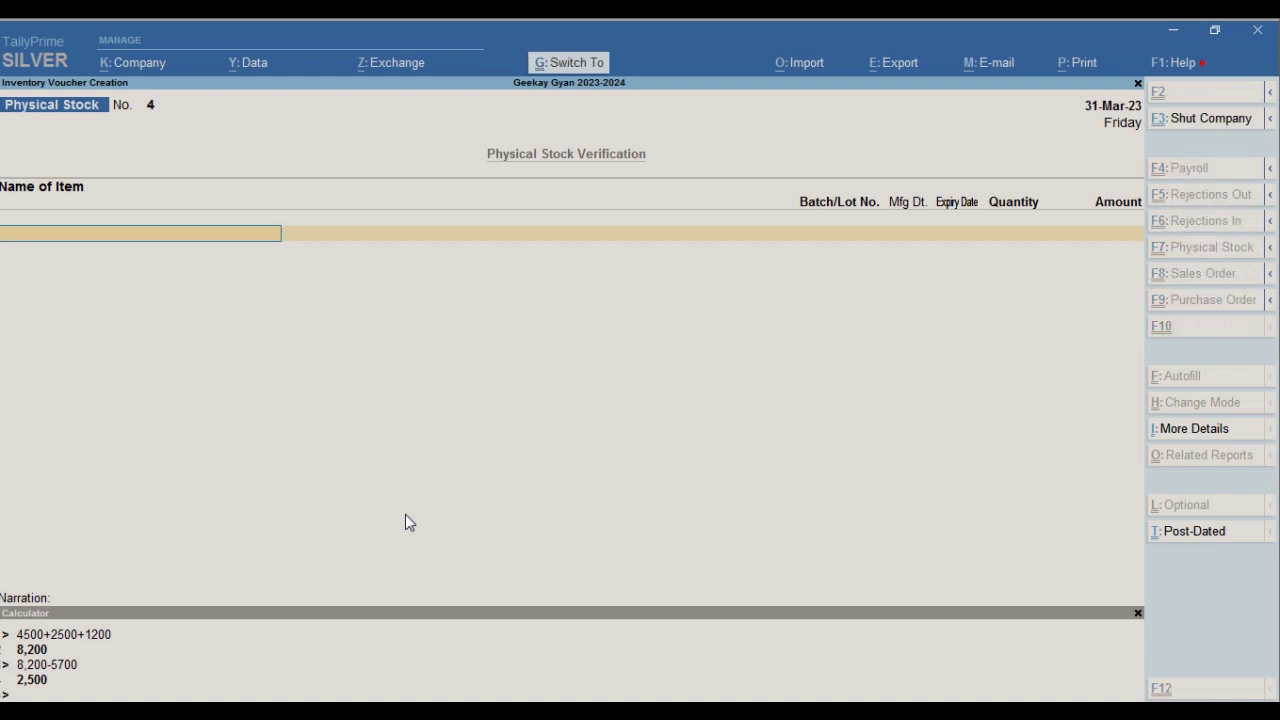
pyautogui.press('F8')
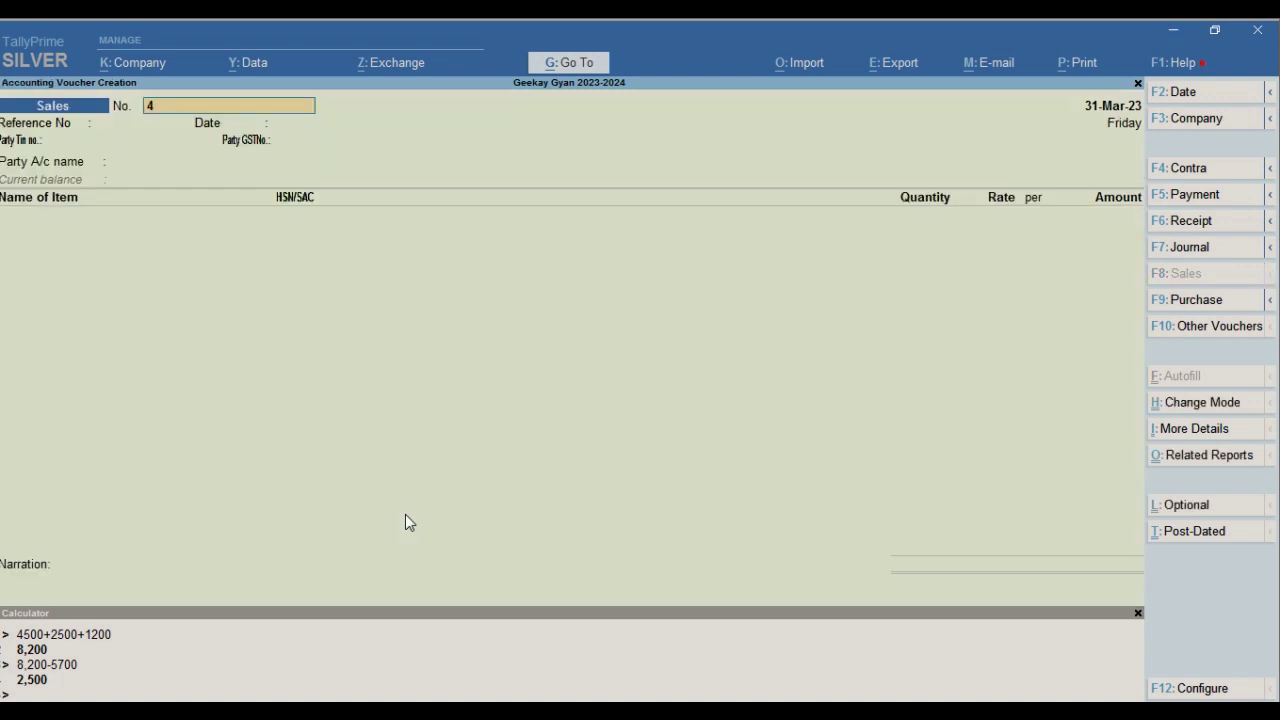
pyautogui.write('2525212')
pyautogui.press('Return')
pyautogui.write('252521')
pyautogui.press('Return')
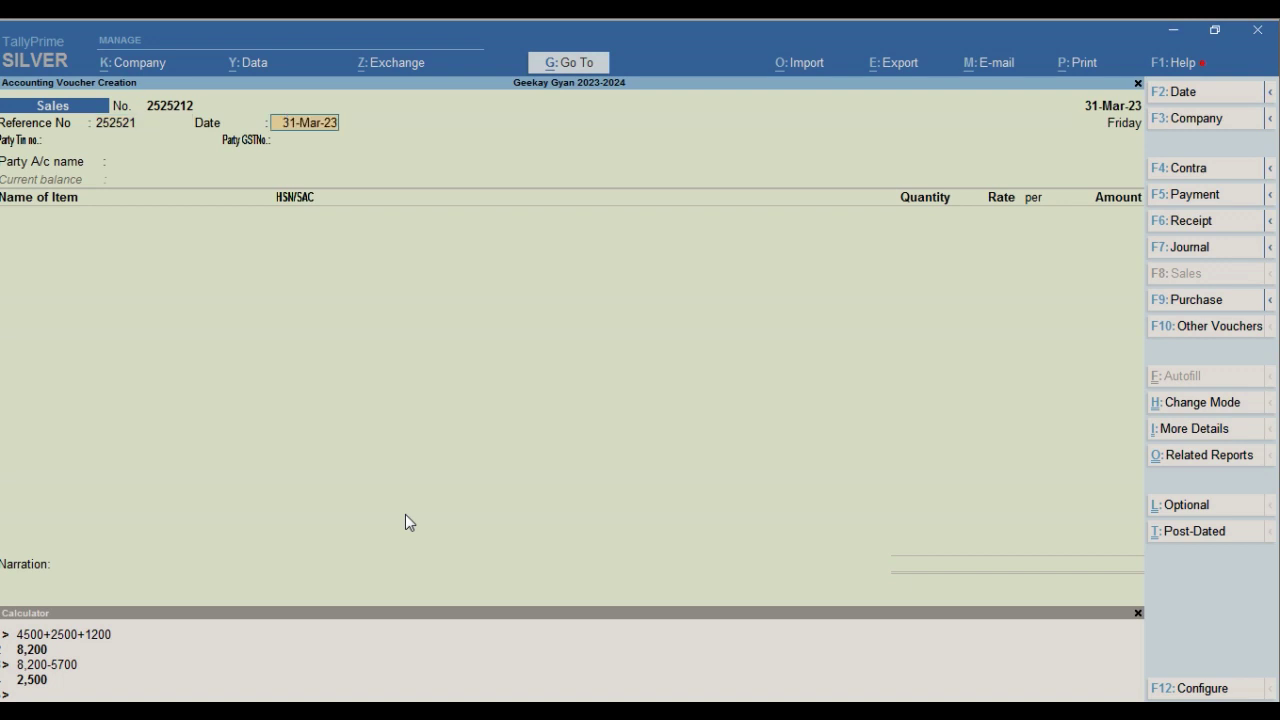
pyautogui.press('Return')
pyautogui.write('cash')
pyautogui.press('Return')
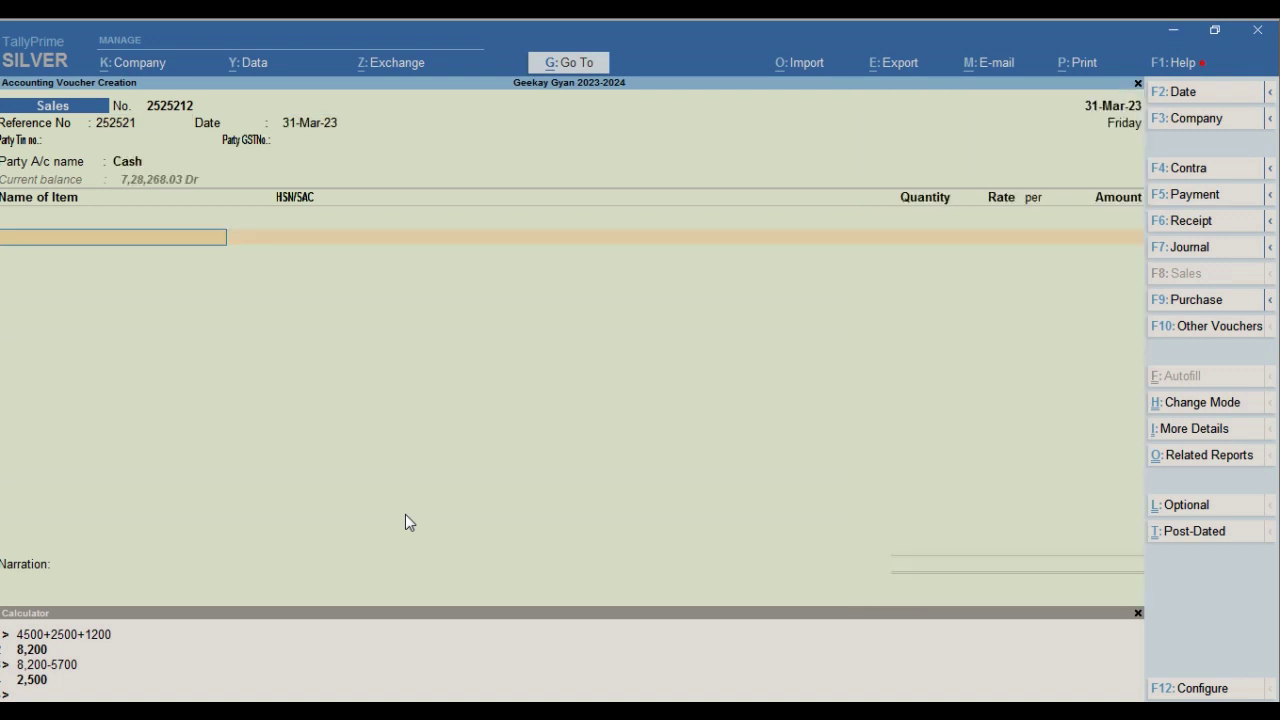
# Step: Add Kali Mirch to the sales voucher with a quantity of 20 kg
pyautogui.write('kali')
pyautogui.press('Return')
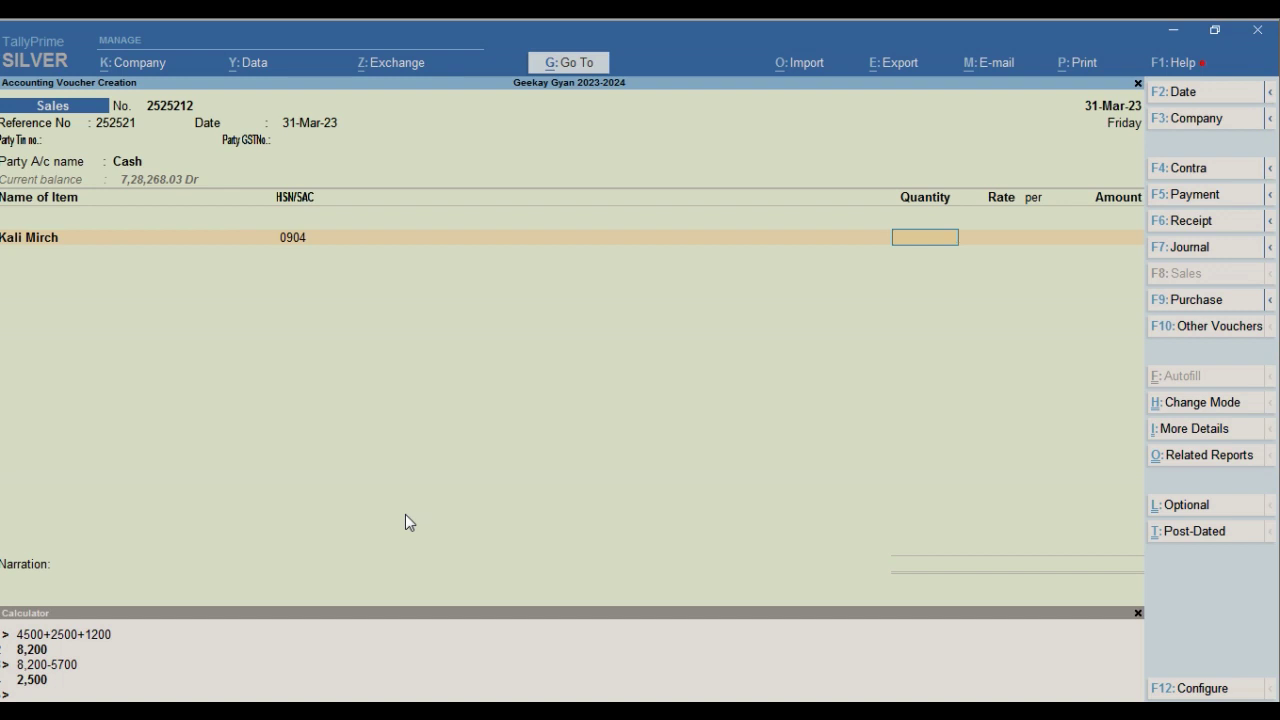
pyautogui.write('20')
pyautogui.press('Return')
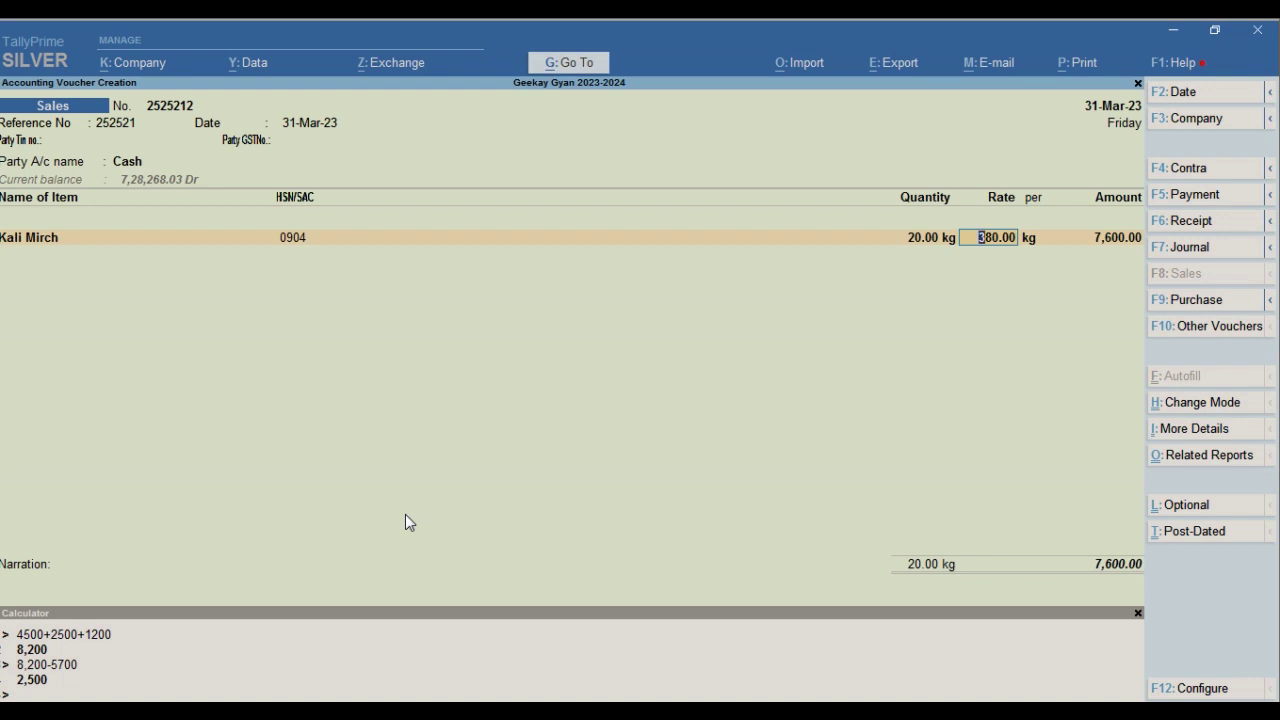
# Step: Calculate 380*5% and 380+19 in the built-in calculator, and return to the Kali Mirch rate
pyautogui.press('ctrl')
pyautogui.hotkey('ctrl', 'n')
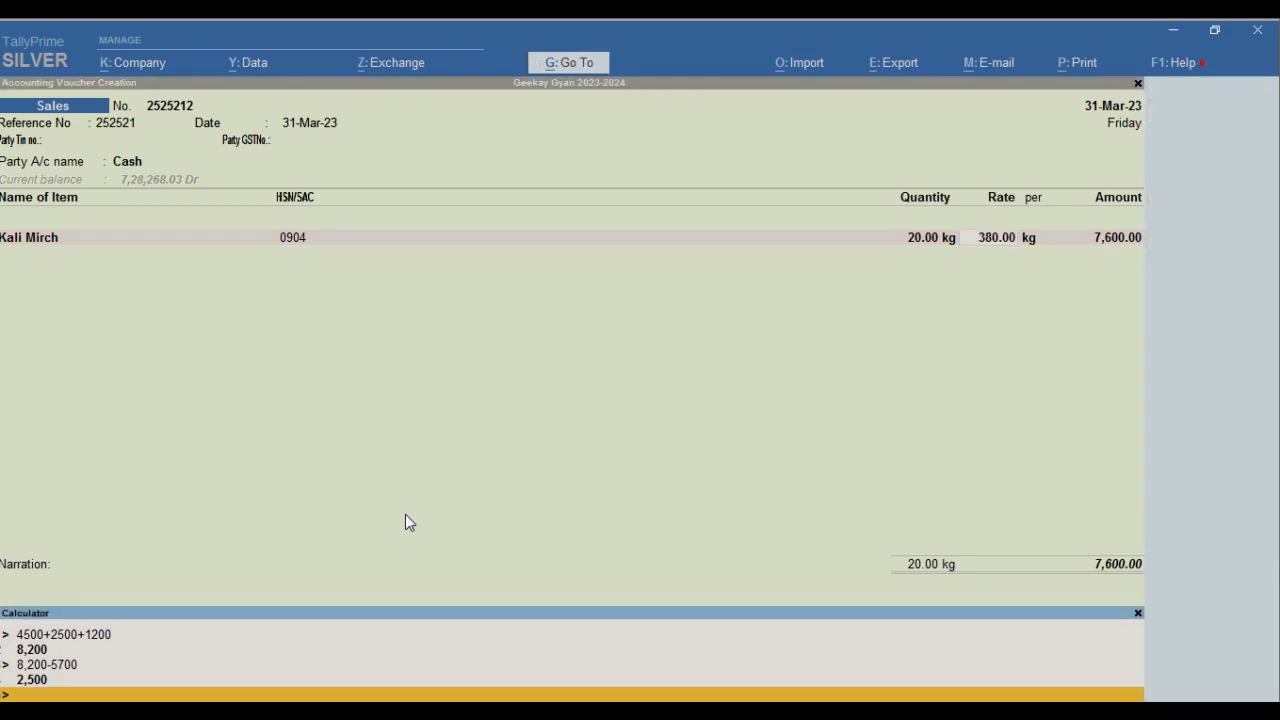
pyautogui.write('380*5%')
pyautogui.press('Return')
pyautogui.write('380+19')
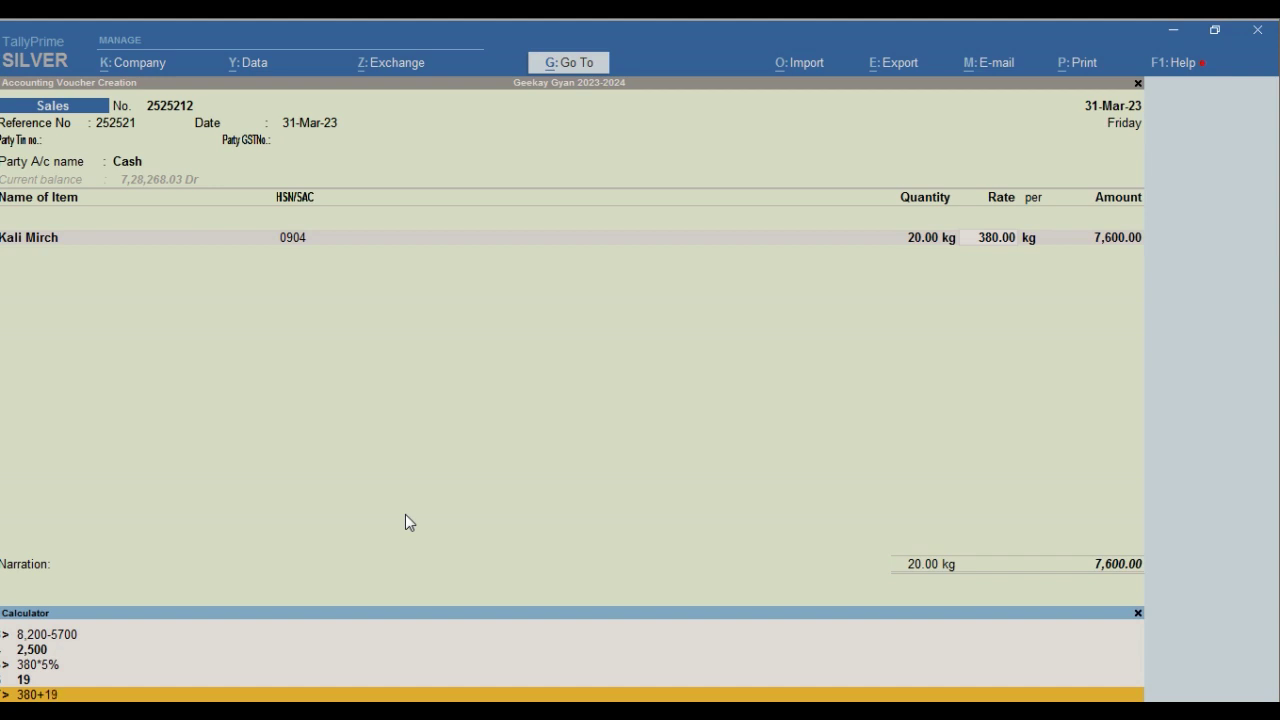
pyautogui.press('Return')
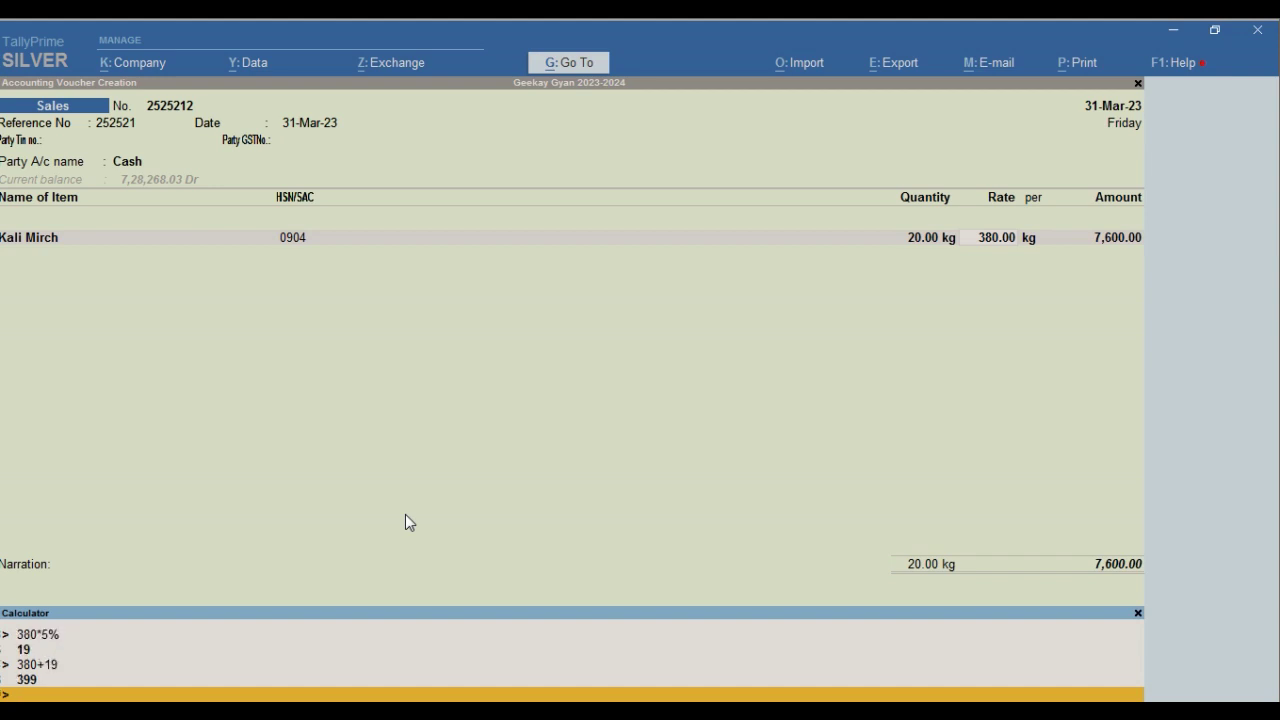
pyautogui.hotkey('ctrl', 'n')
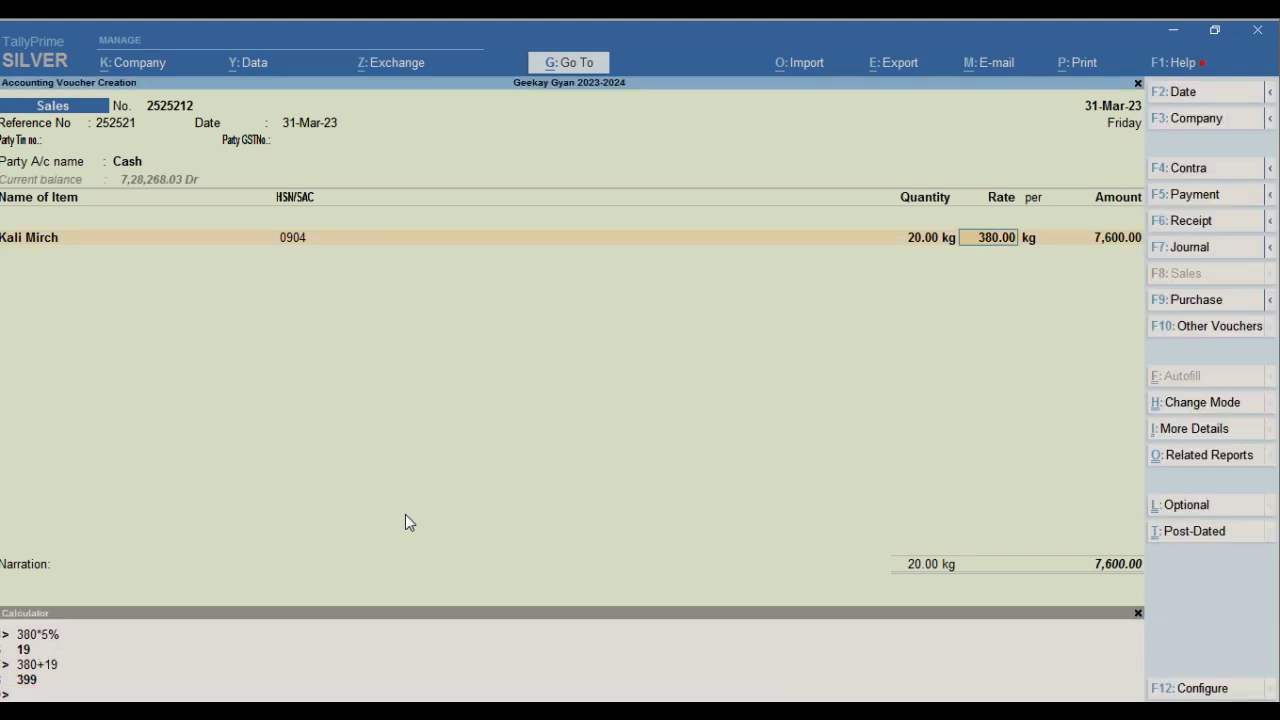
# Step: Enable providing the rate inclusive of tax for stock items in the sales voucher's configuration, and return to Kali Mirch's tax-inclusive rate
pyautogui.write('4')
pyautogui.press('F12')
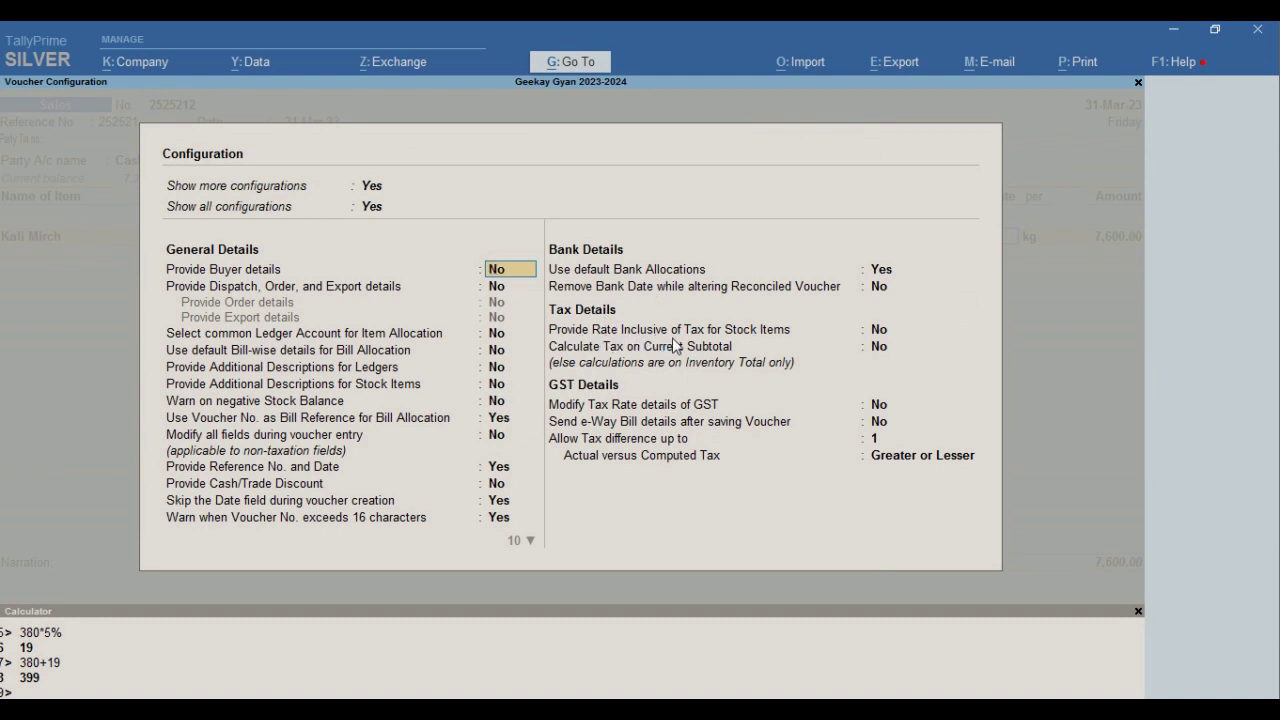
pyautogui.click(876, 329)
pyautogui.press('y')
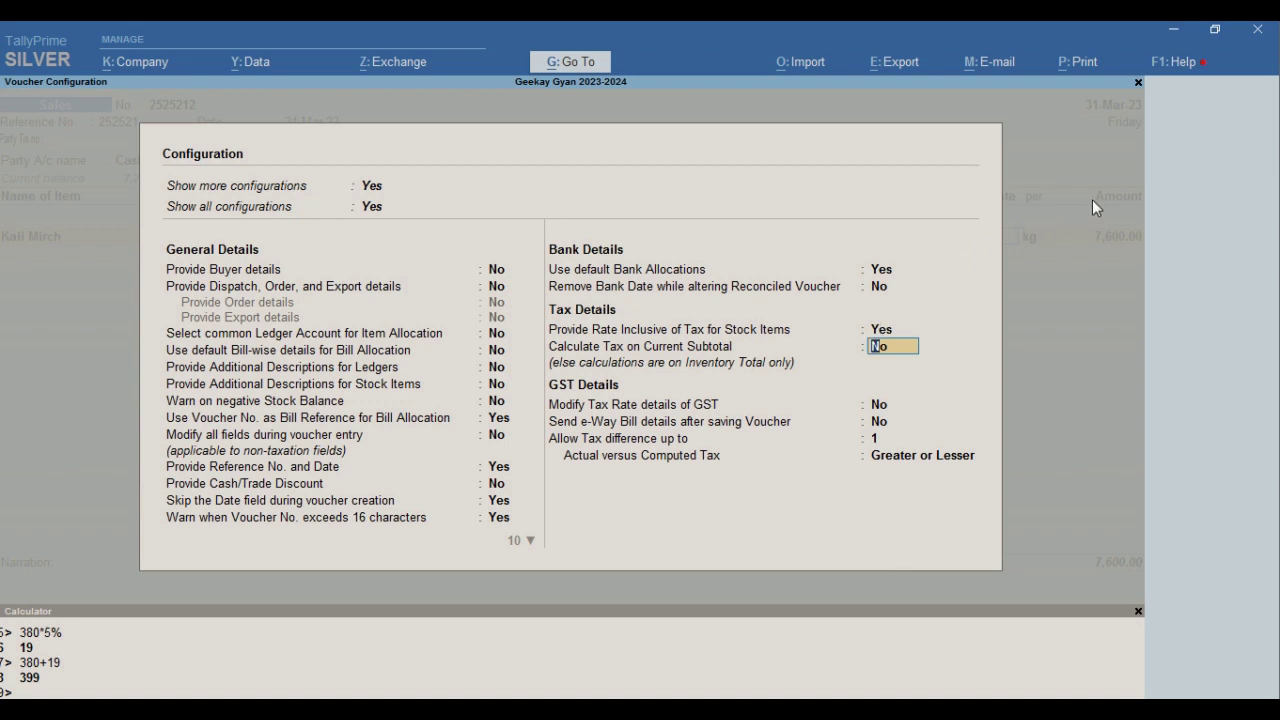
pyautogui.hotkey('ctrl', 'a')
pyautogui.hotkey('shift', 'Tab')
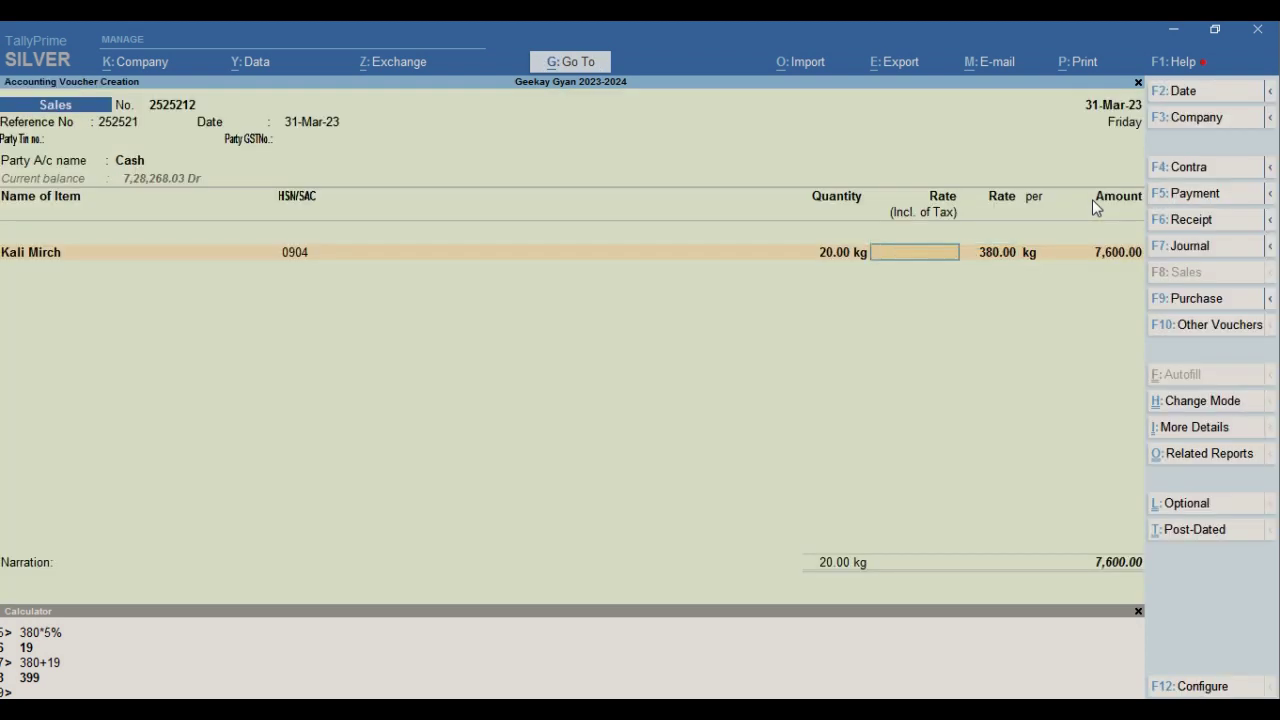
# Step: Set Kali Mirch's tax-inclusive rate to 400 and fill in the SGST, CGST and Round Off ledger lines
pyautogui.write('400')
pyautogui.press('Return')
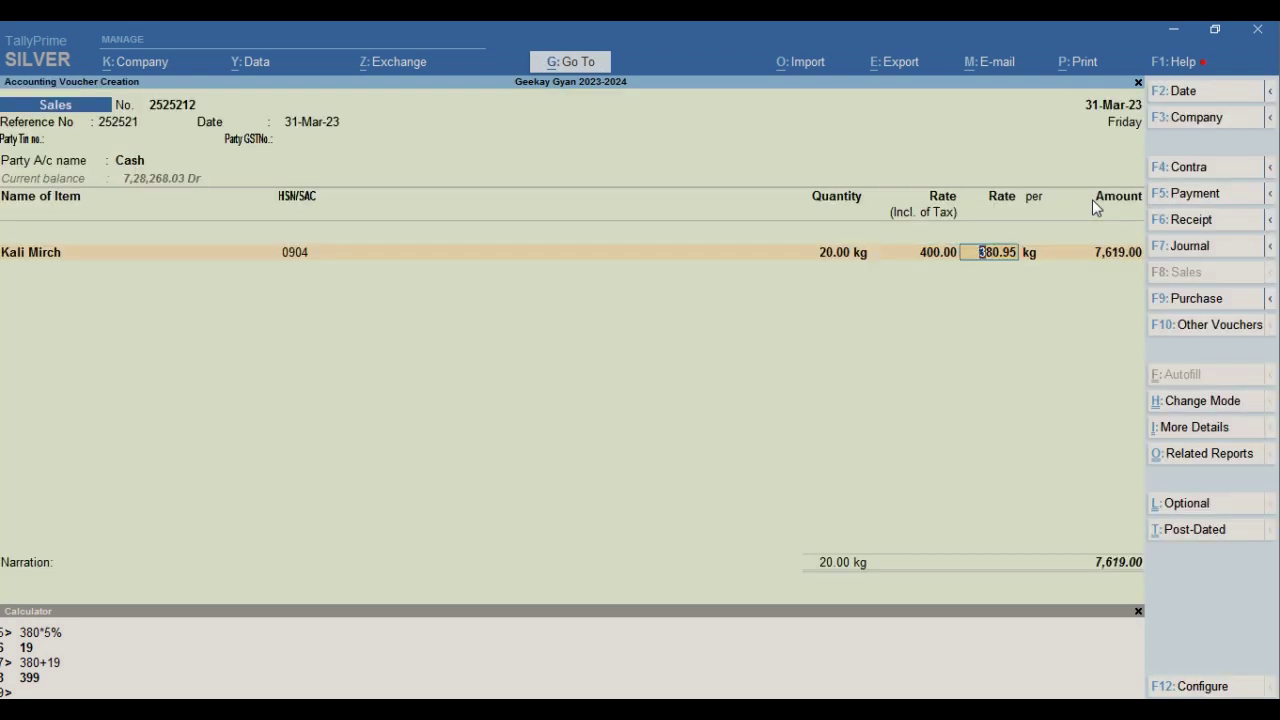
pyautogui.press('Return')
pyautogui.press('Return')
pyautogui.press('Return')
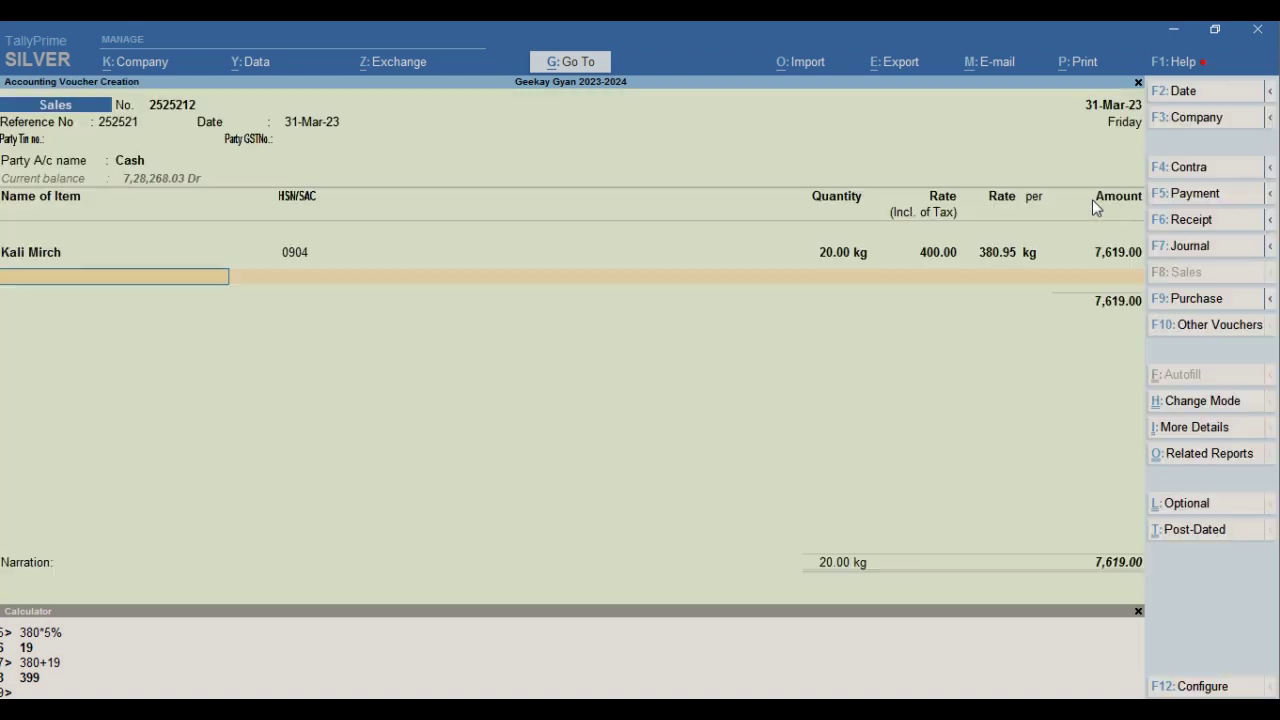
pyautogui.press('Return')
pyautogui.press('Return')
pyautogui.press('Return')
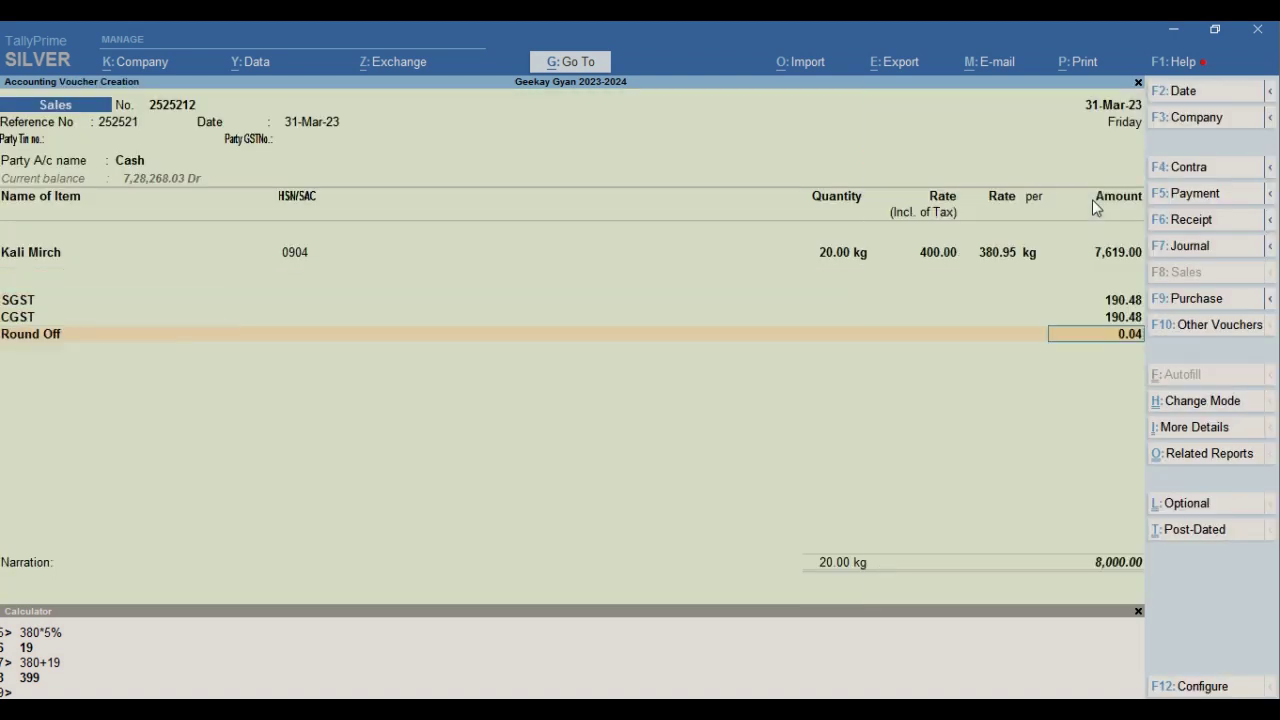
# Step: Calculate 380*20, 7,600*5% and 7600+380 in the built-in calculator
pyautogui.hotkey('ctrl', 'n')
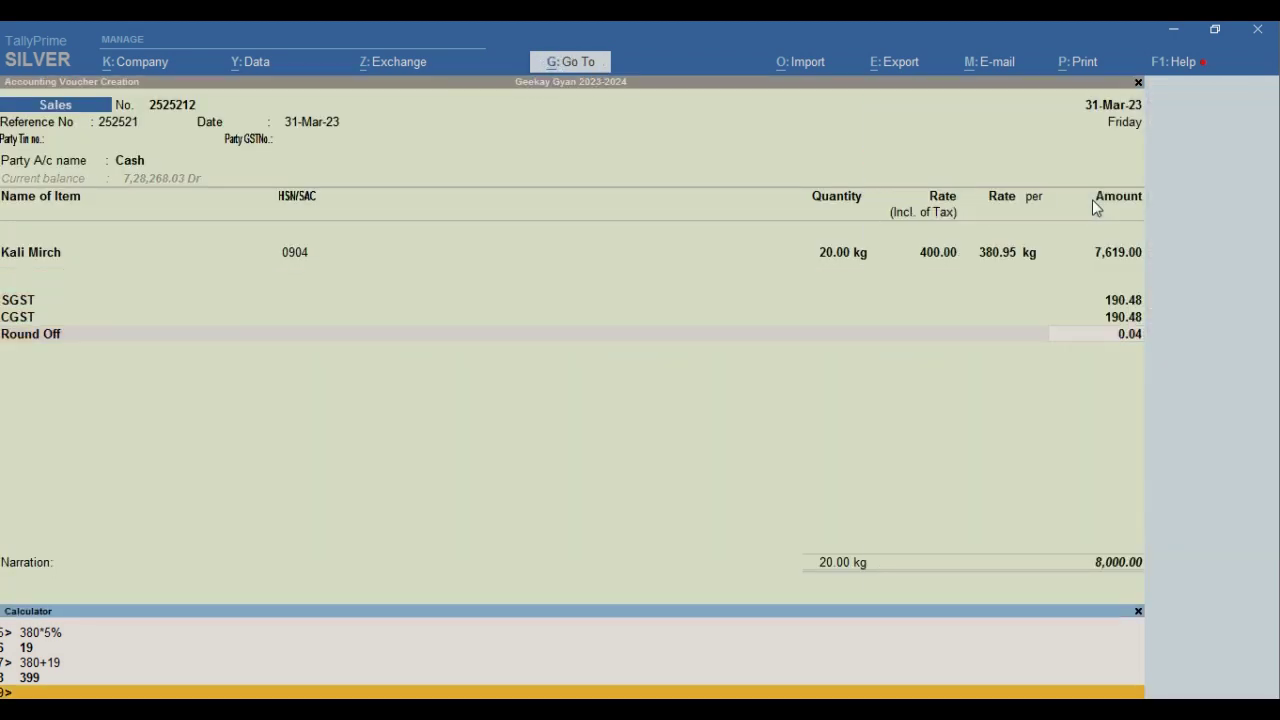
pyautogui.write('380*20')
pyautogui.press('Return')
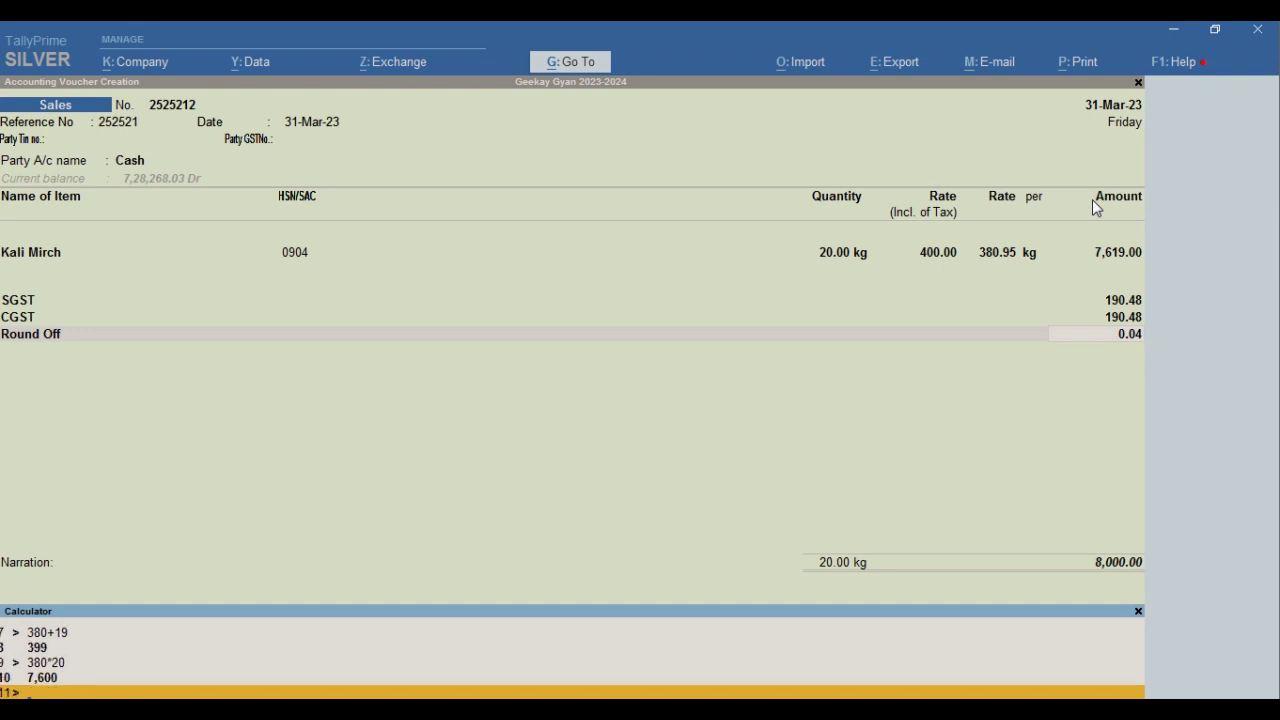
pyautogui.press('Up')
pyautogui.write('*')
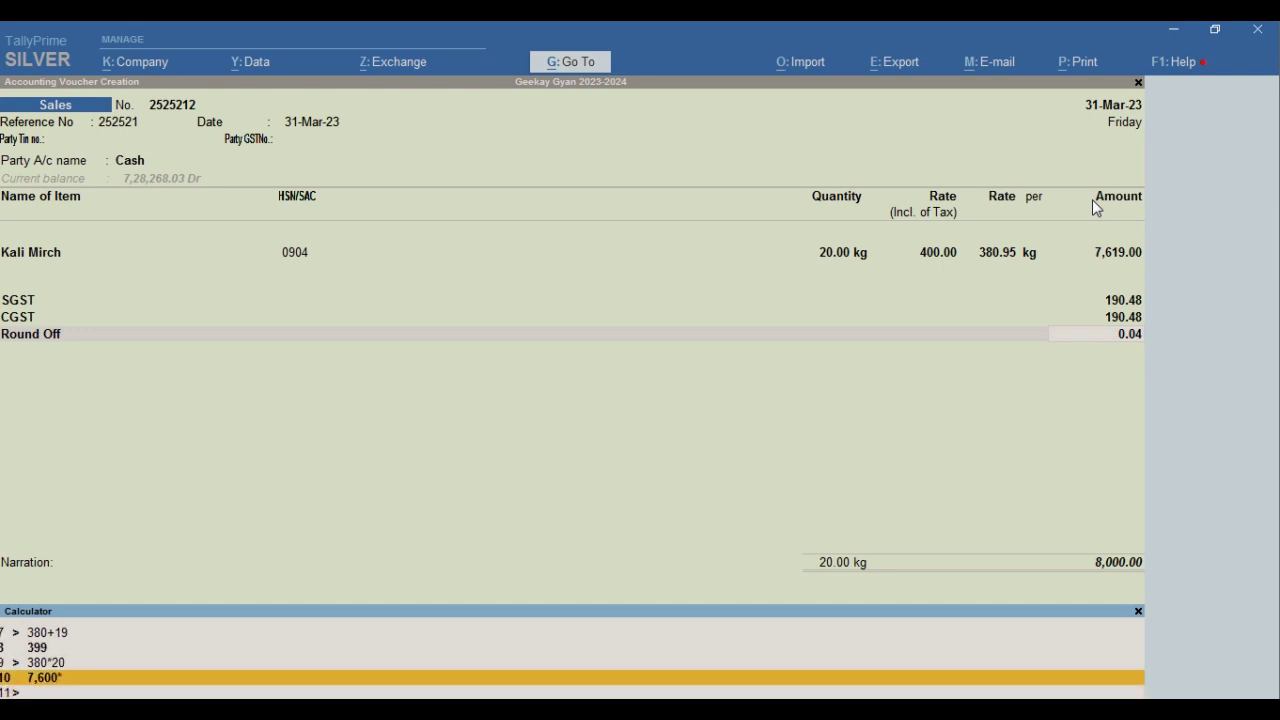
pyautogui.write('5%')
pyautogui.press('Return')
pyautogui.write('7')
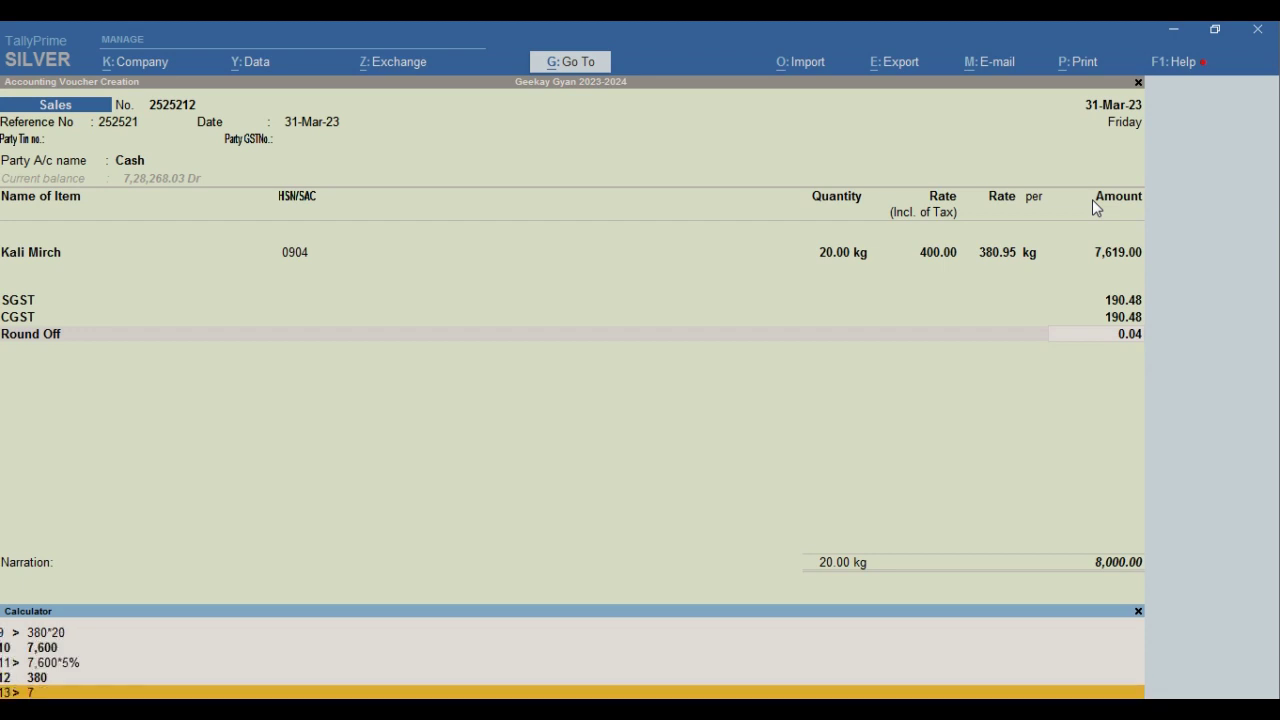
pyautogui.write('600+380')
pyautogui.press('Return')
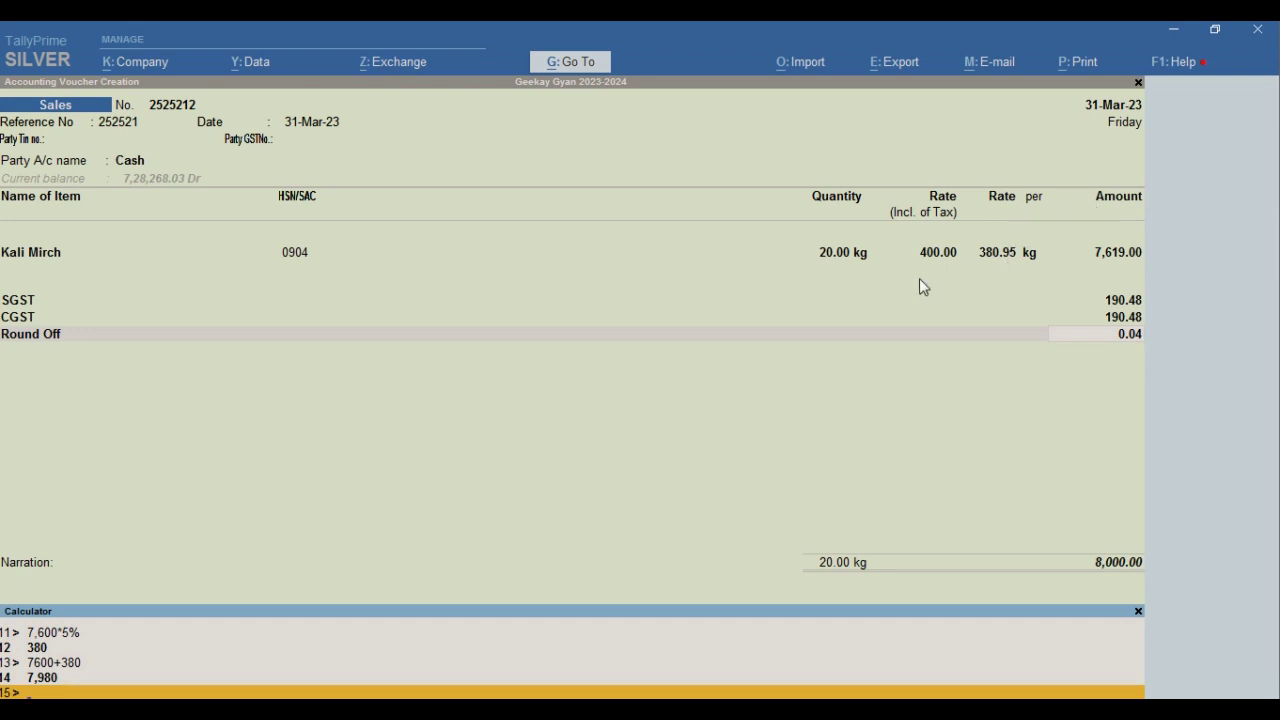
# Step: Set Kali Mirch's tax-inclusive rate to 399, update the SGST, CGST and Round Off lines, and return to the item's rate
pyautogui.click(941, 255)
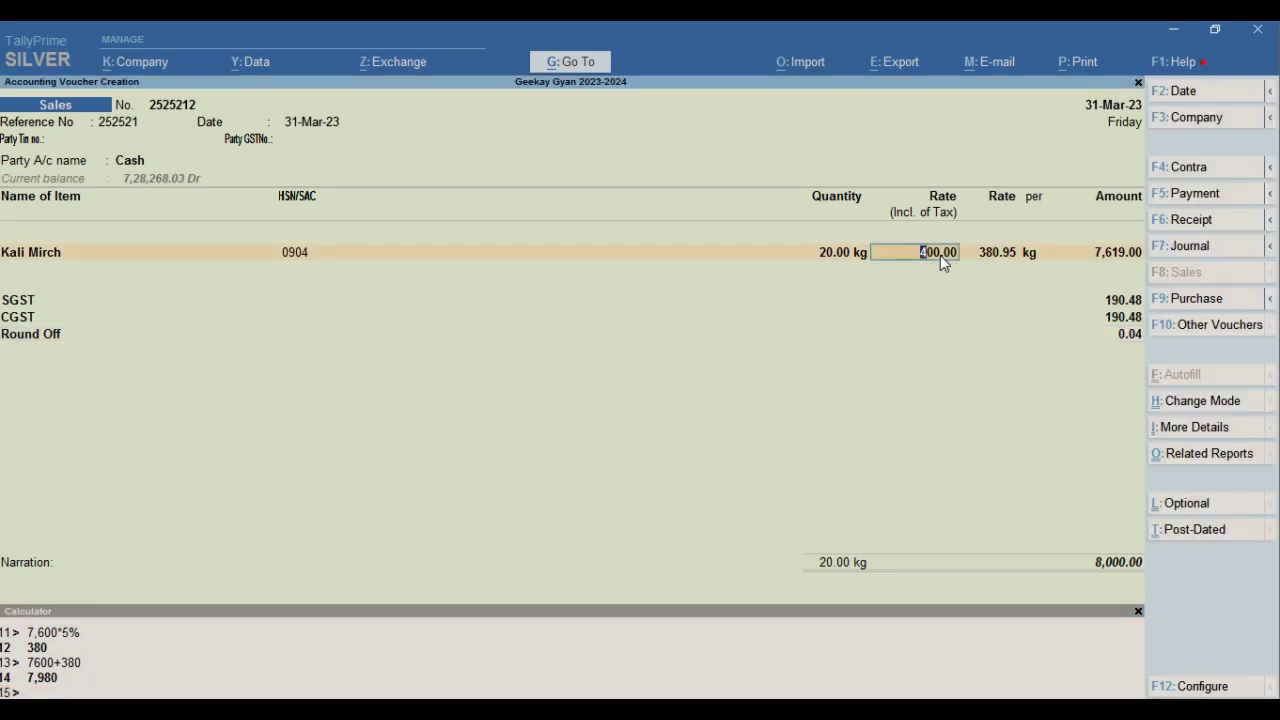
pyautogui.write('399')
pyautogui.press('Return')
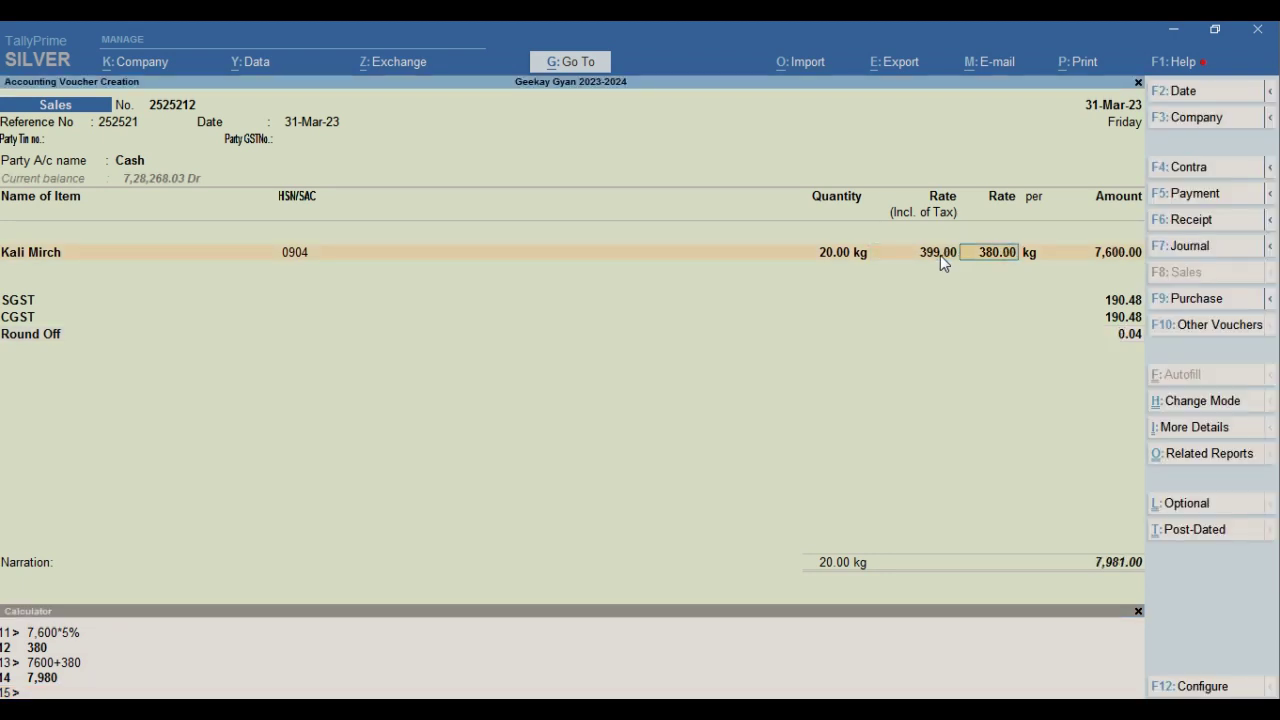
pyautogui.press('Return')
pyautogui.press('Return')
pyautogui.press('Return')
pyautogui.press('Return')
pyautogui.press('Return')
pyautogui.press('Return')
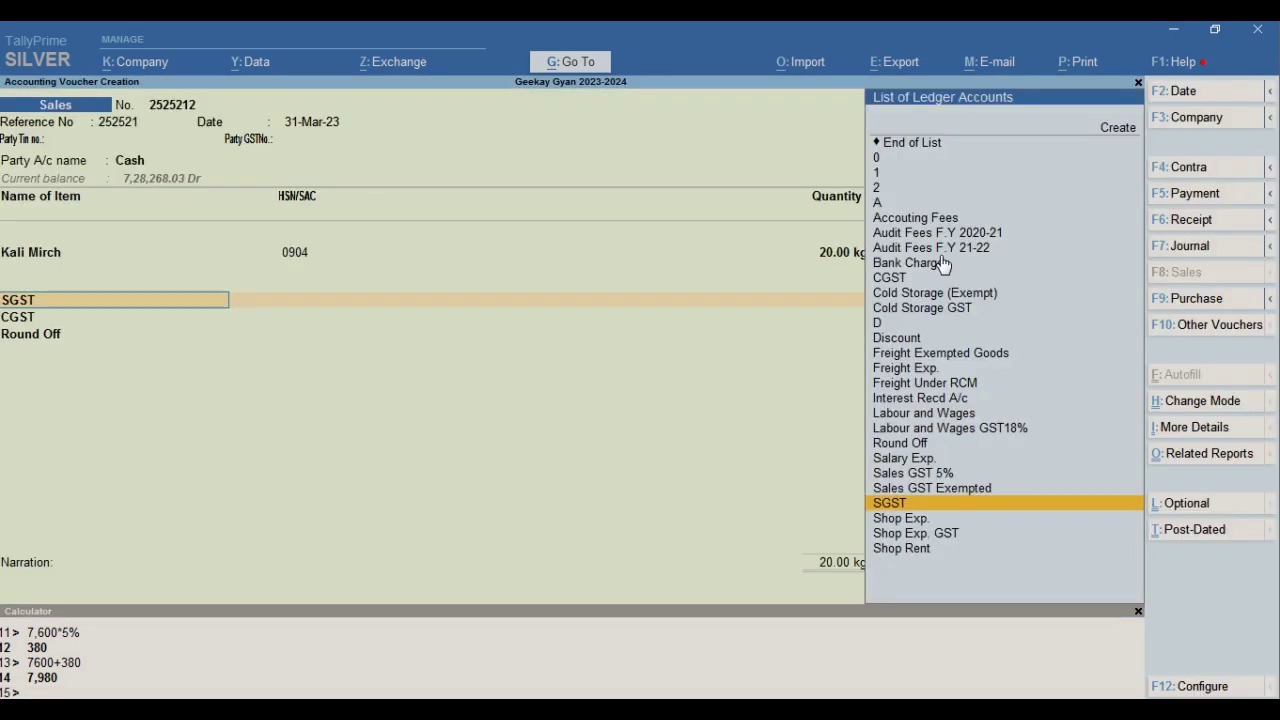
pyautogui.press('Return')
pyautogui.press('Return')
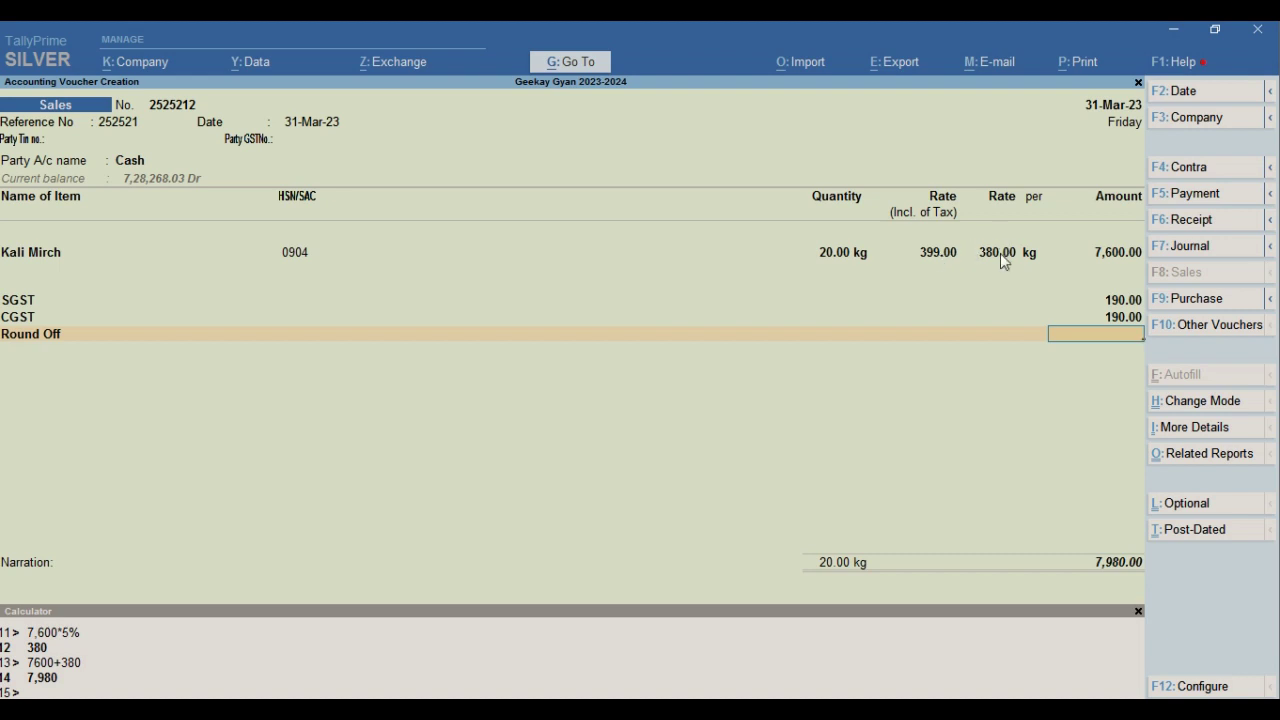
pyautogui.click(940, 252)
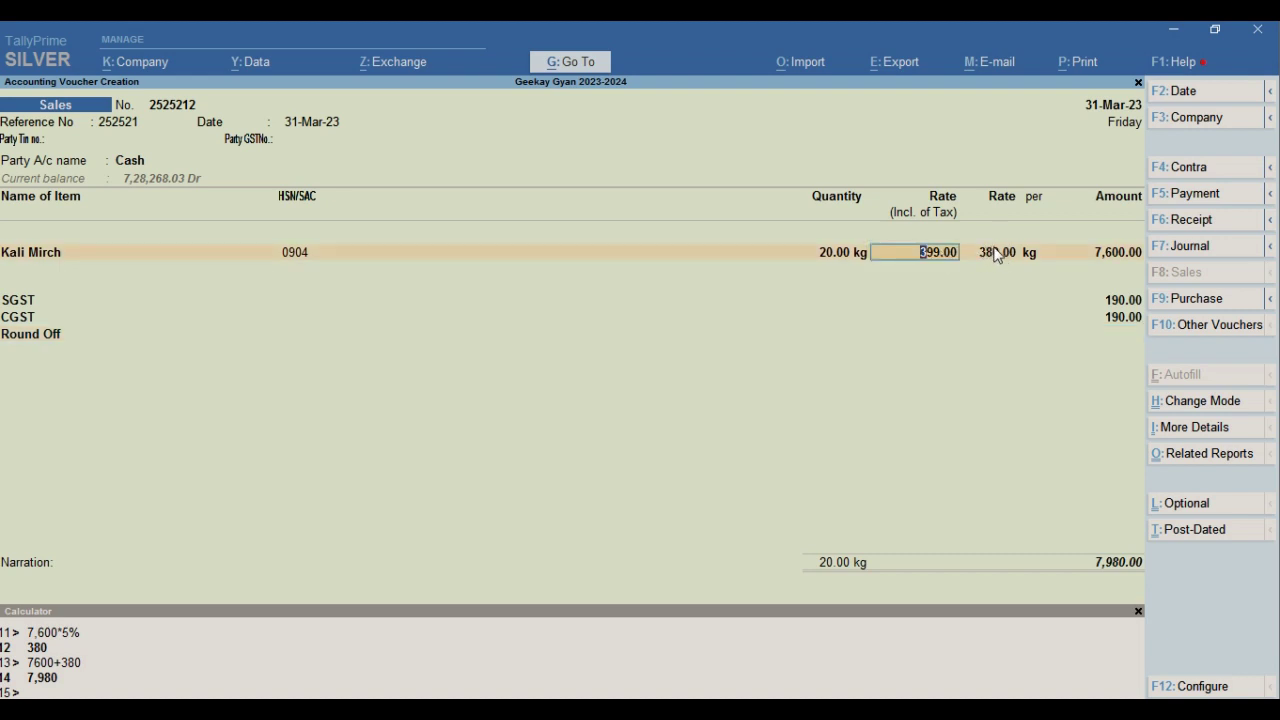
pyautogui.click(990, 252)
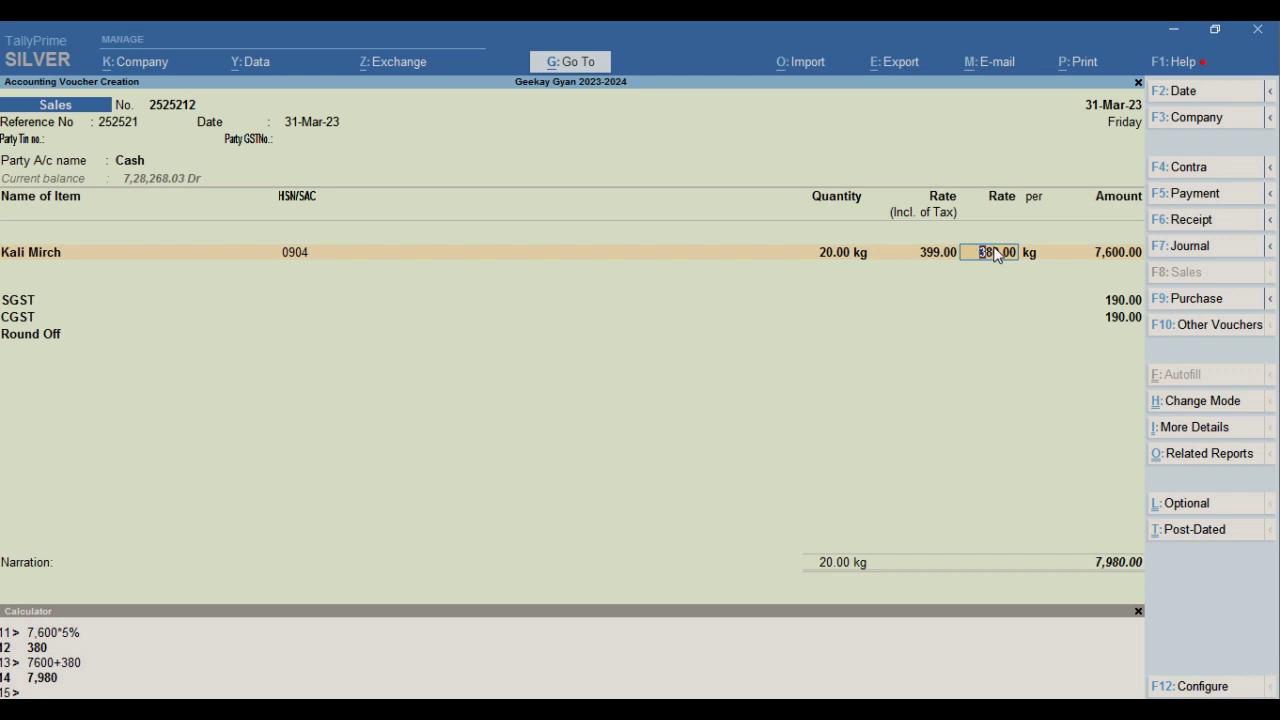